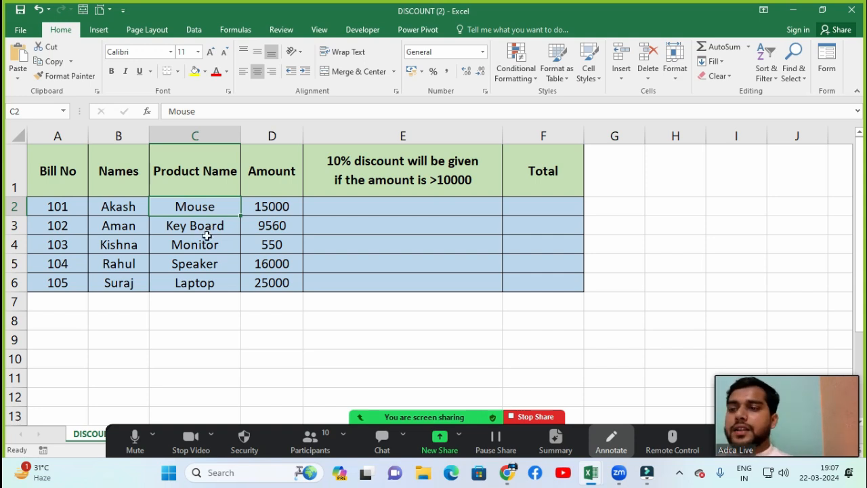
Step: Review the bill table's columns, the first bill's row and the discount condition in the column E header
left_click(351, 178)
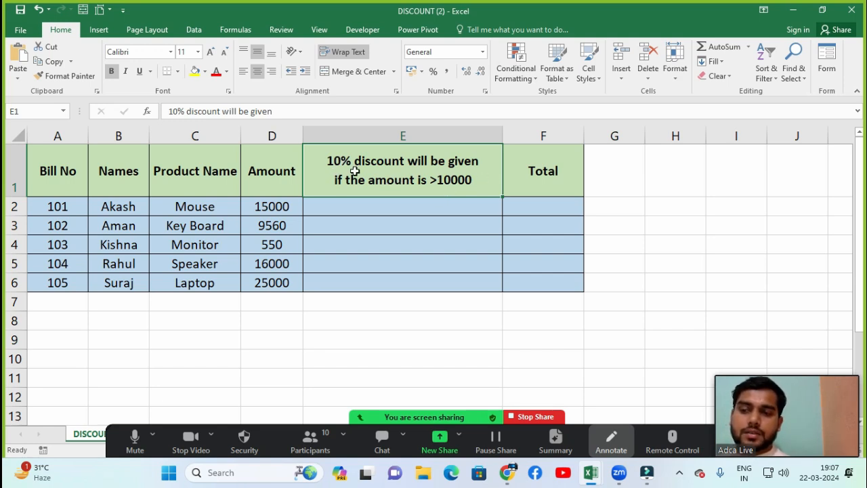
left_click(335, 304)
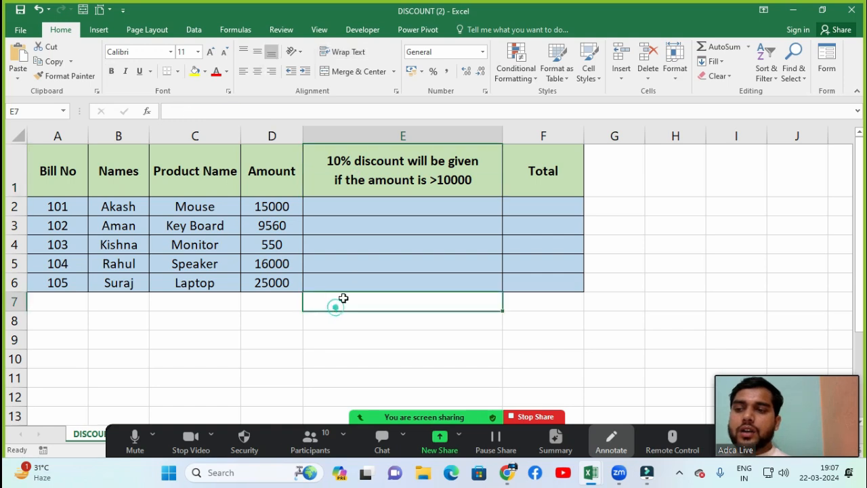
left_click_drag(277, 179, 273, 283)
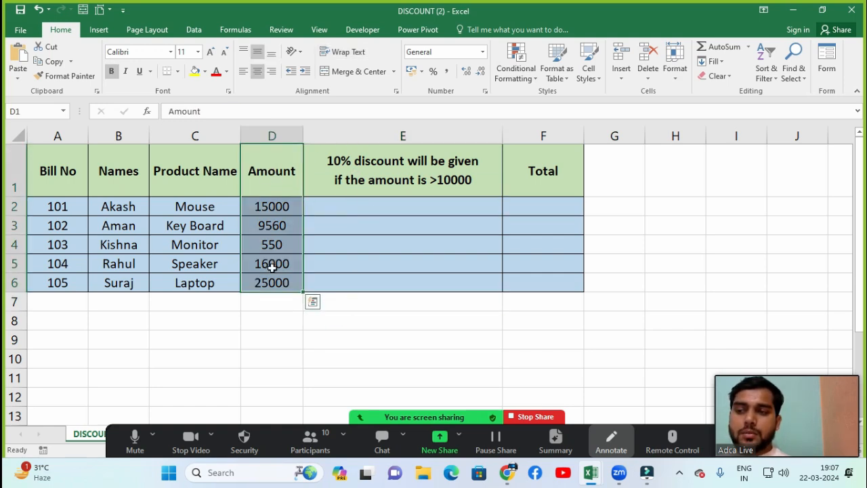
left_click_drag(203, 183, 193, 261)
left_click_drag(117, 184, 114, 227)
left_click_drag(58, 175, 57, 265)
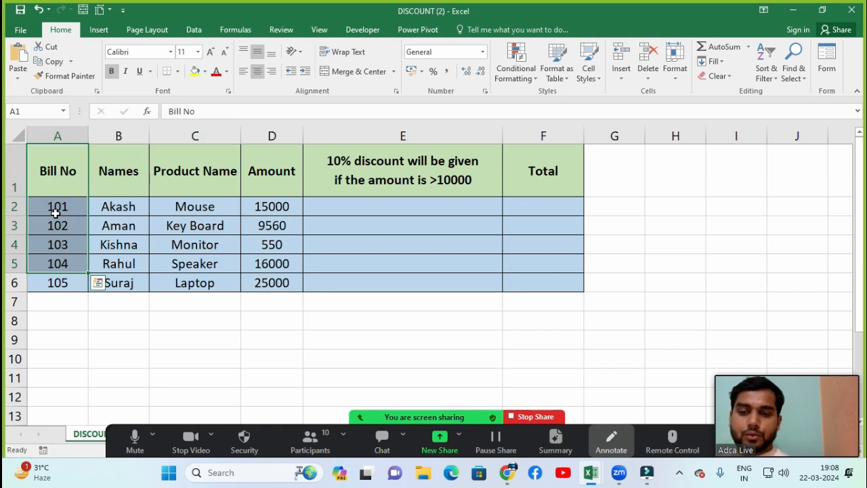
left_click(371, 214)
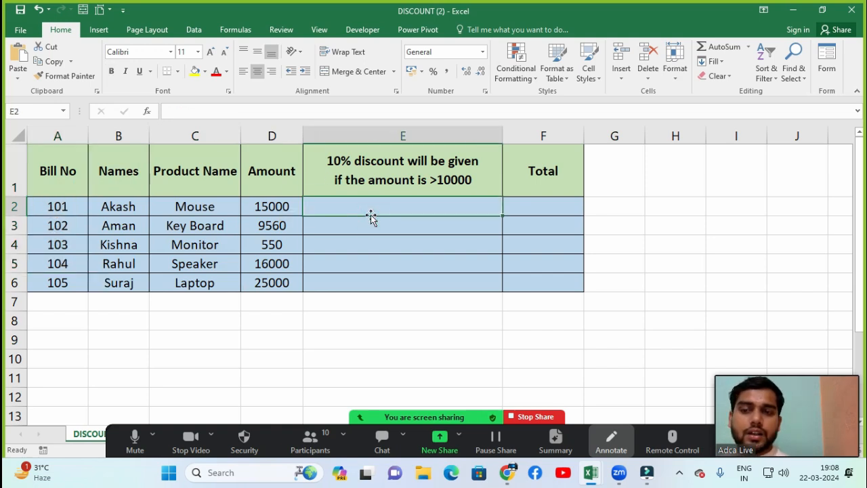
left_click(54, 212)
left_click(106, 212)
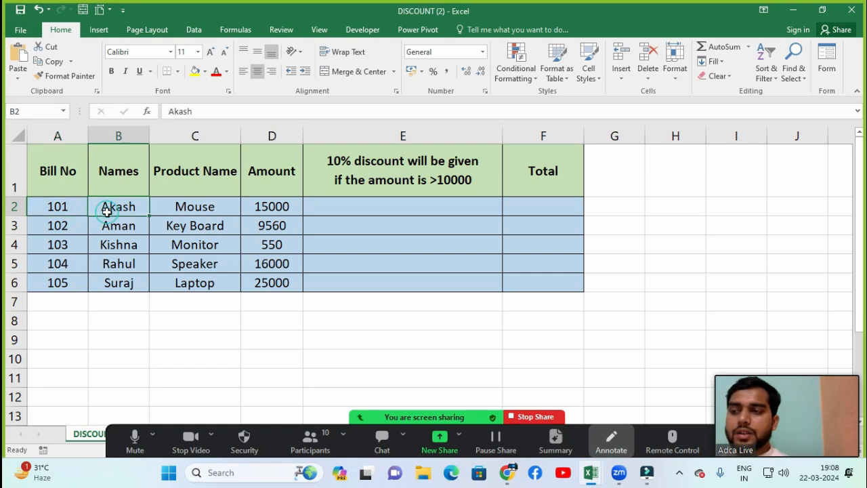
left_click(181, 204)
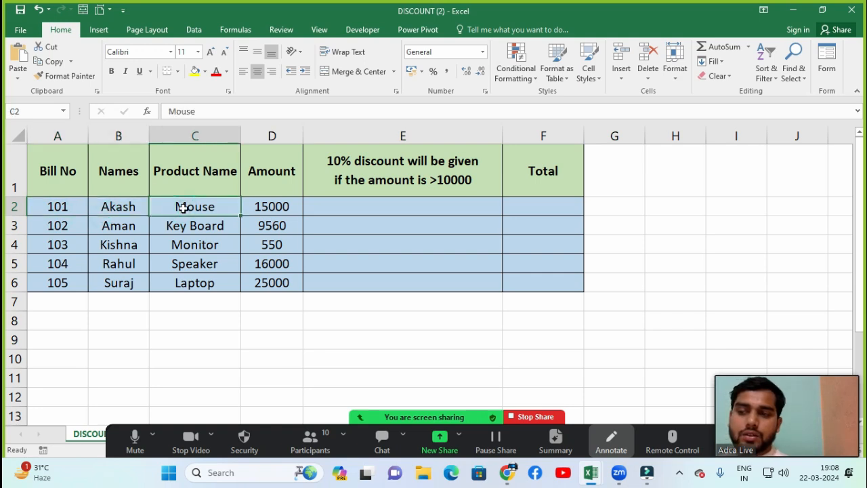
left_click(283, 206)
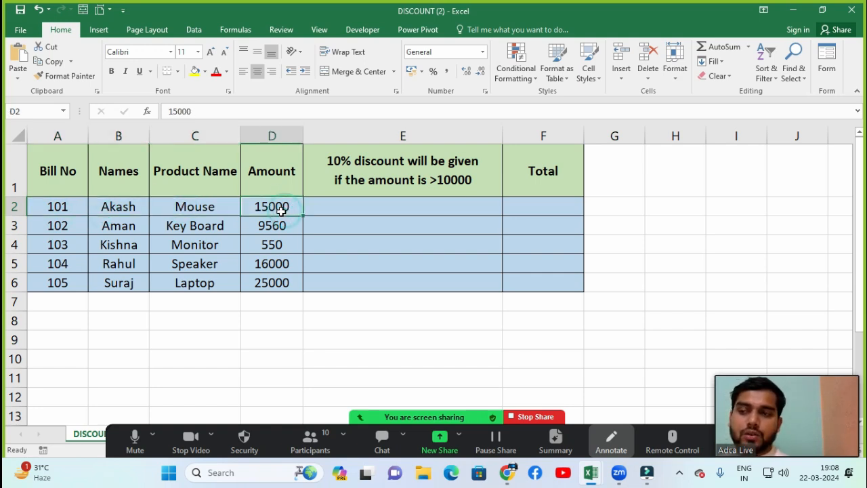
left_click(391, 191)
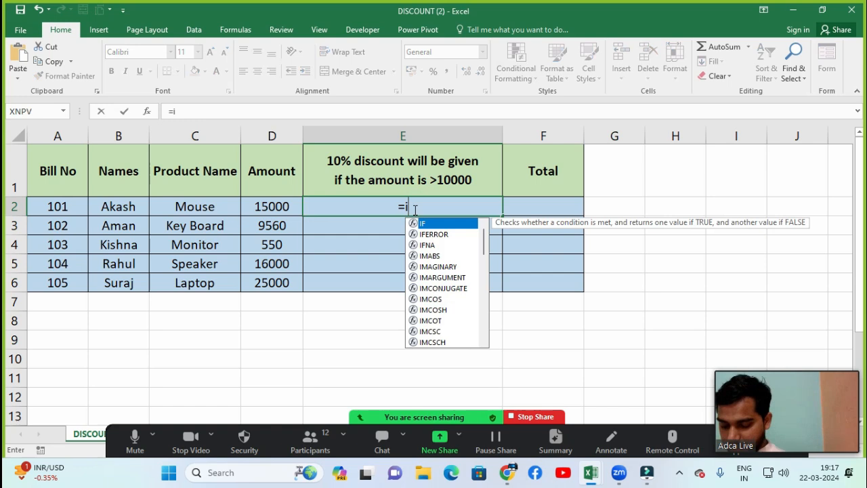
Step: Start an IF formula in E2 with the logical test D2>10000
type("f")
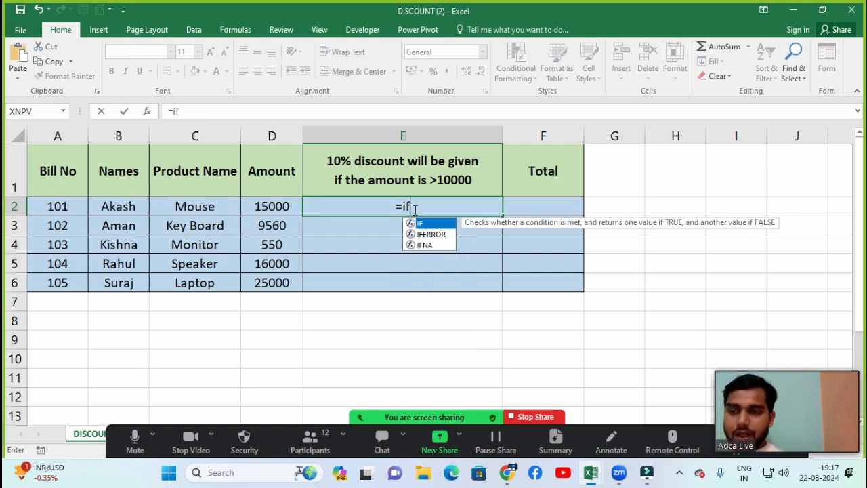
key("Tab")
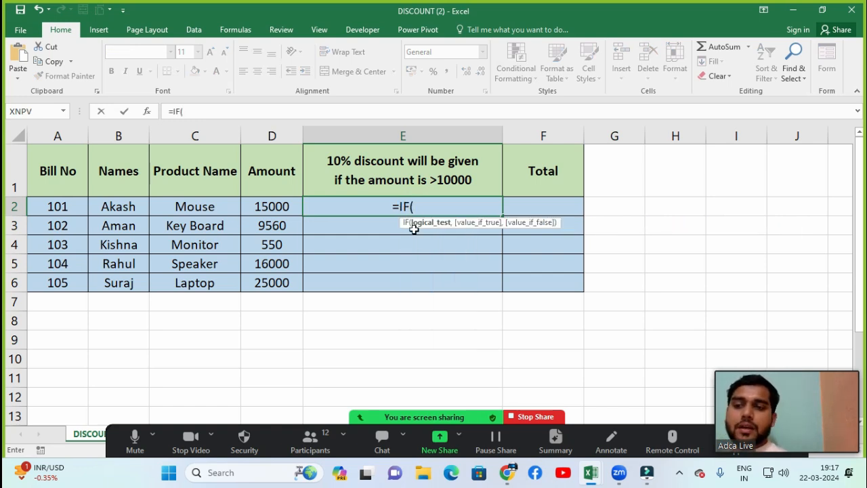
key("Left")
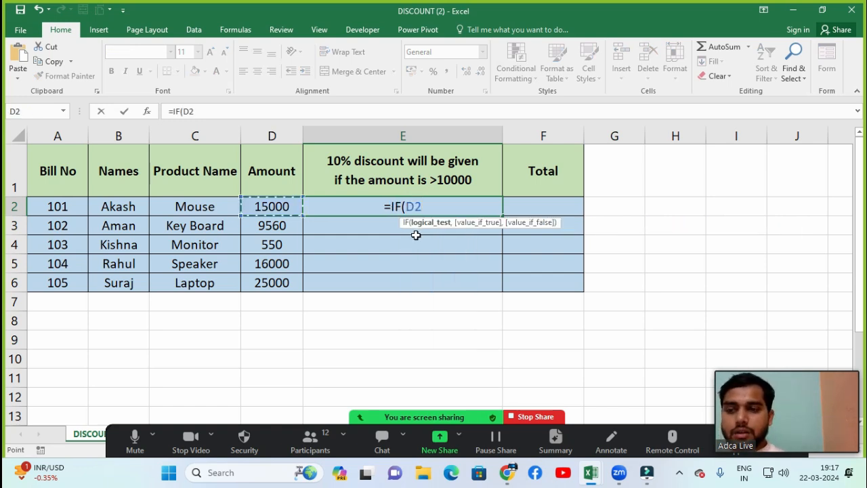
type(">10")
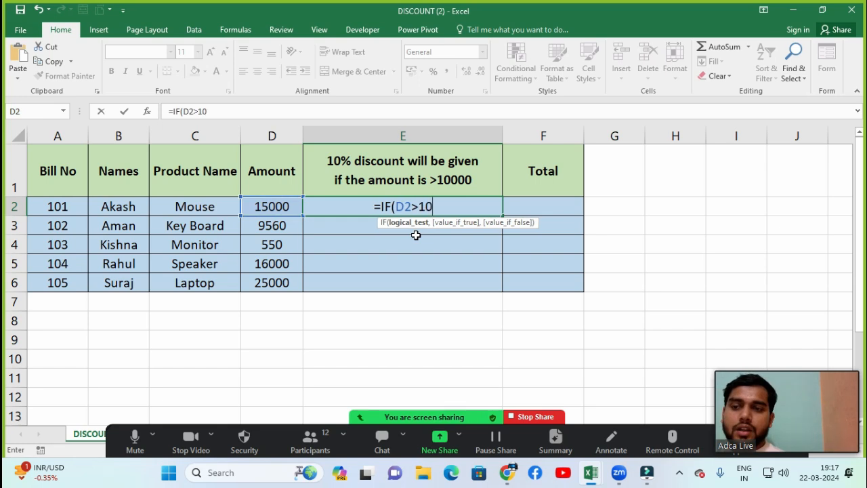
type("000")
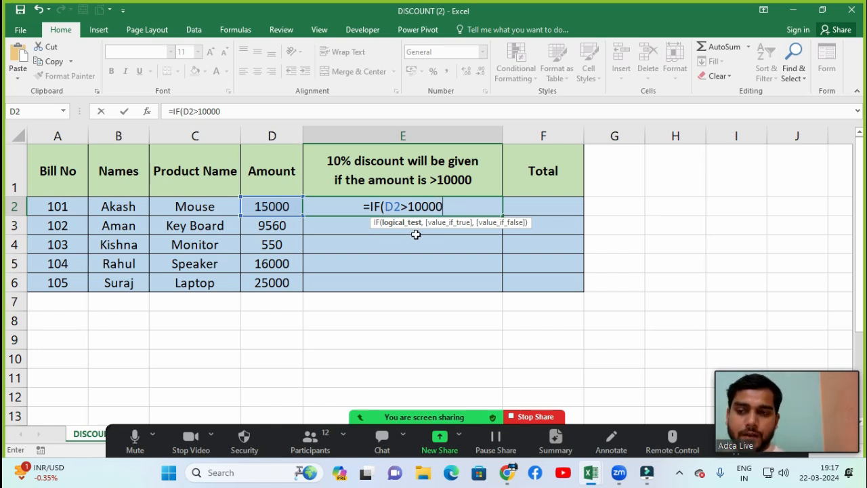
type(",")
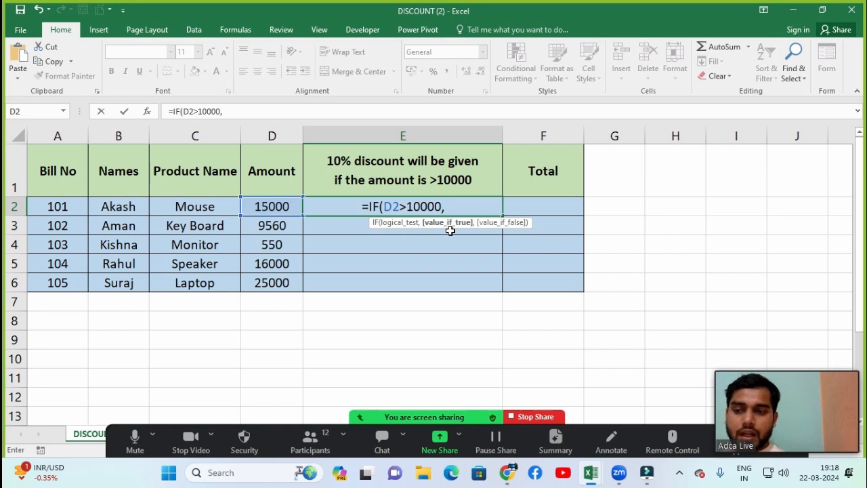
Step: Complete the IF formula in E2 with D2*10% as the true value and "-" as the false value
left_click(260, 207)
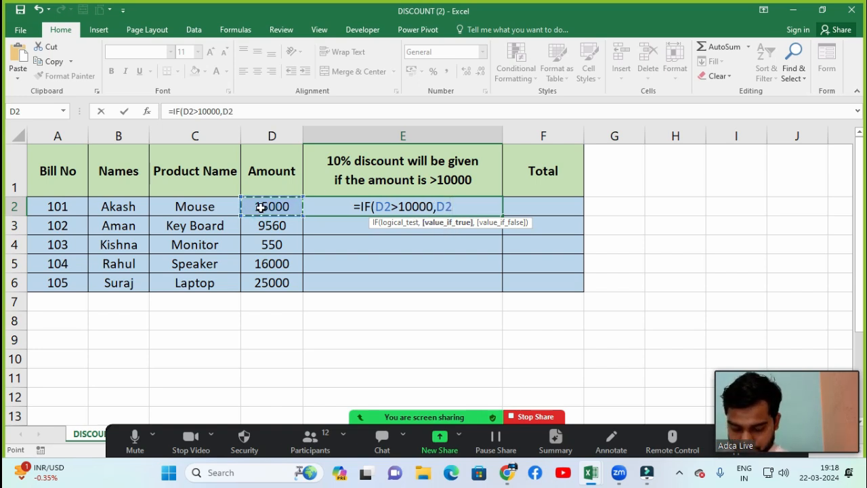
type(">")
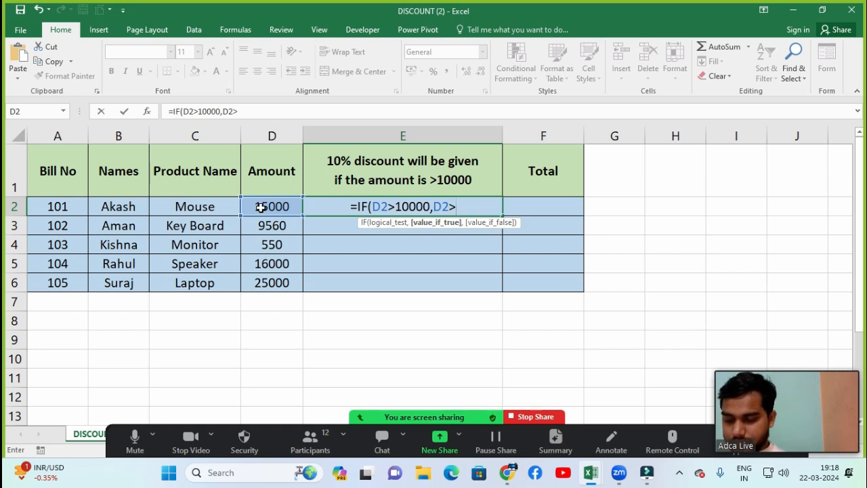
key("BackSpace")
type("*10%")
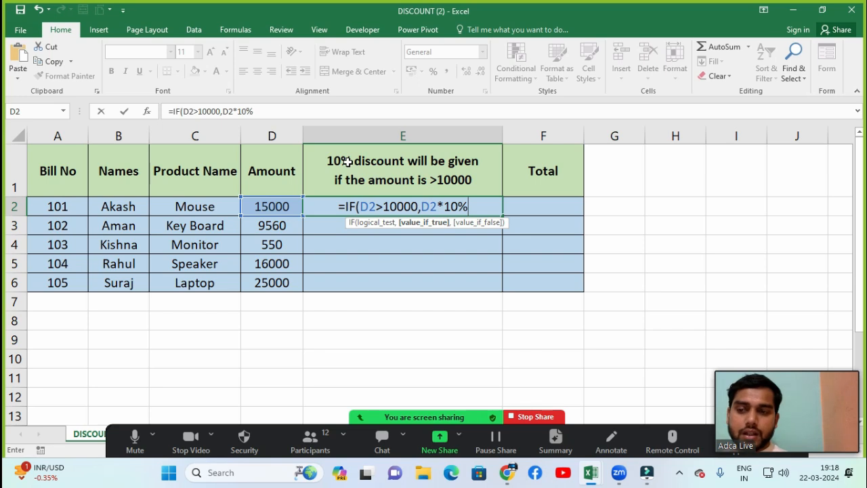
type(",")
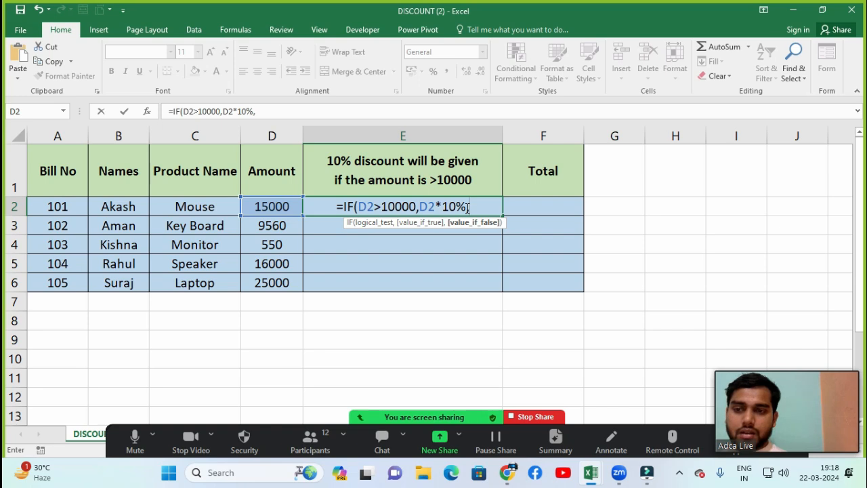
type("\"")
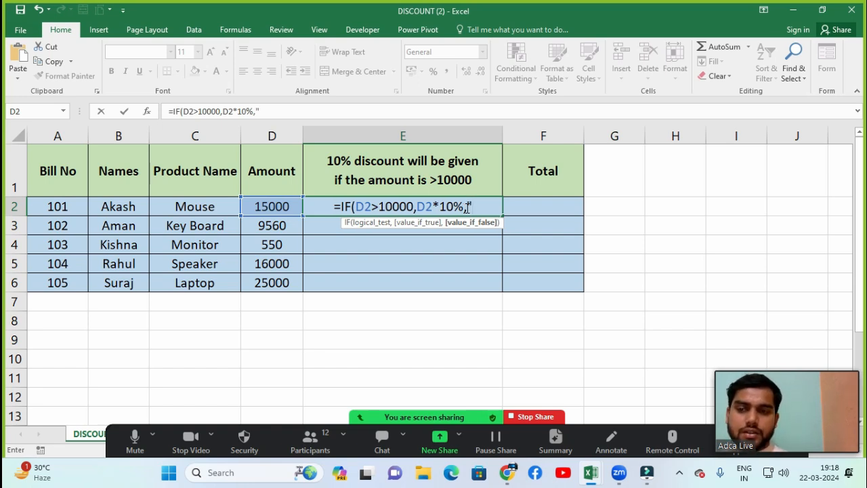
type("-")
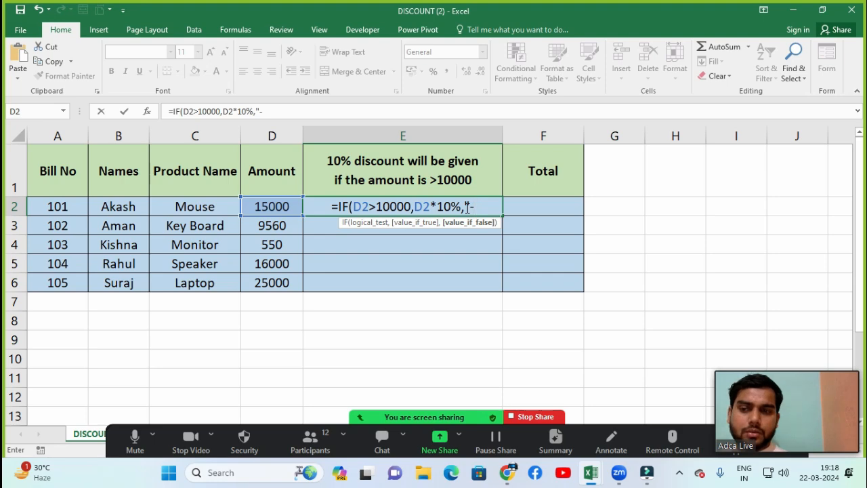
type("\"")
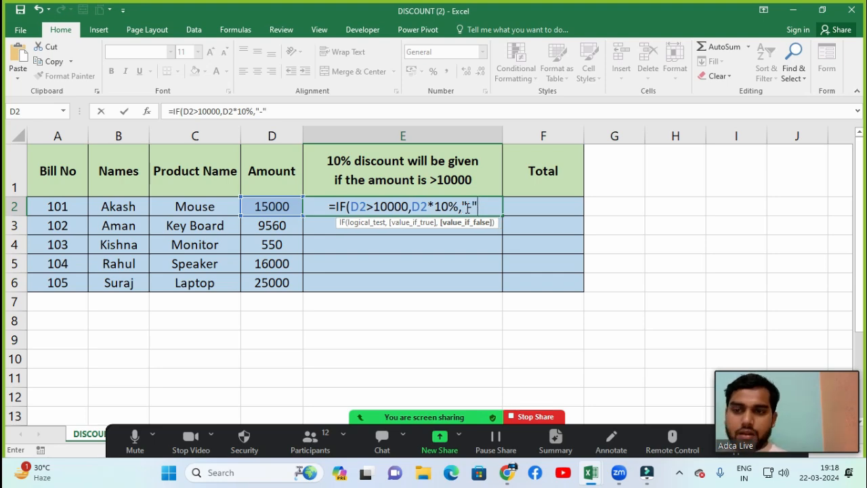
type(")")
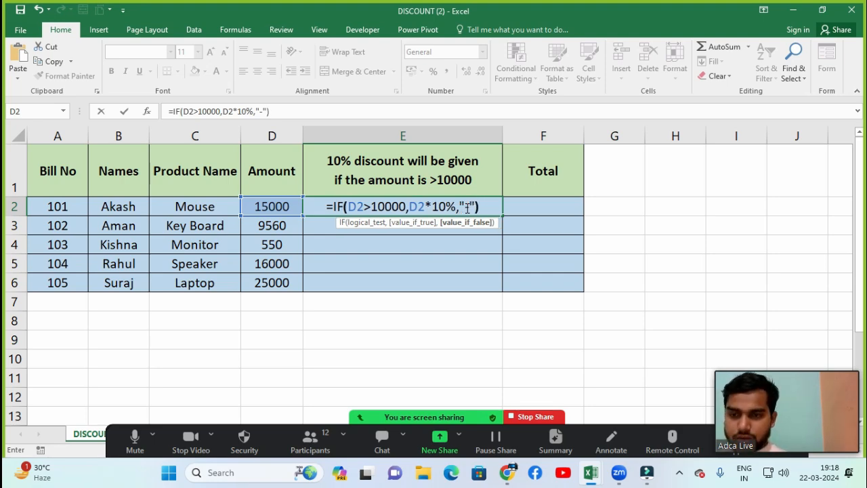
key("Return")
Step: Fill the discount formula from E2 down through E6
left_click(466, 208)
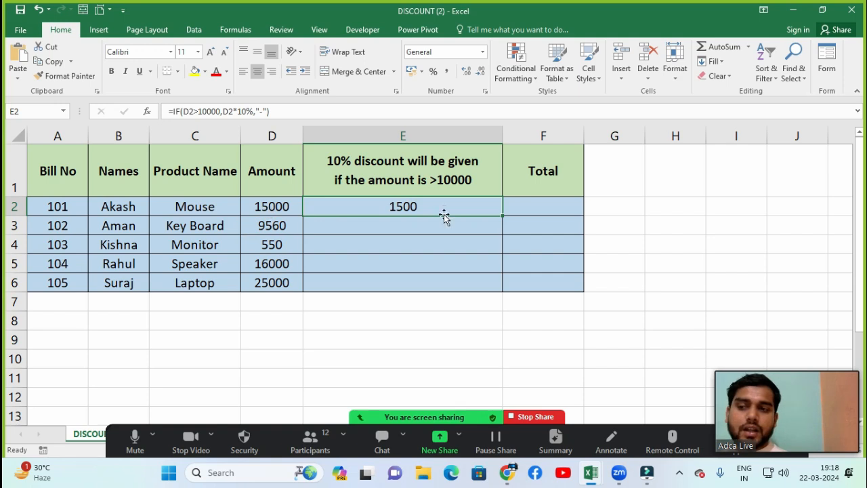
left_click_drag(444, 209, 444, 288)
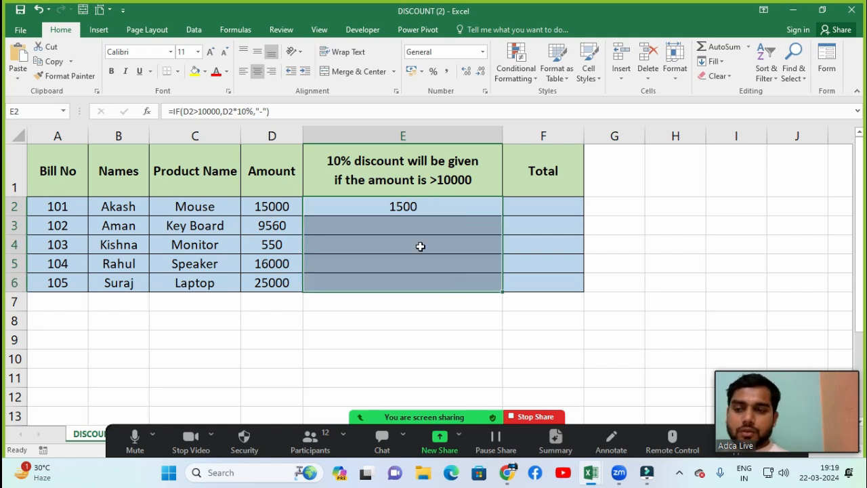
key("ctrl+d")
left_click(416, 299)
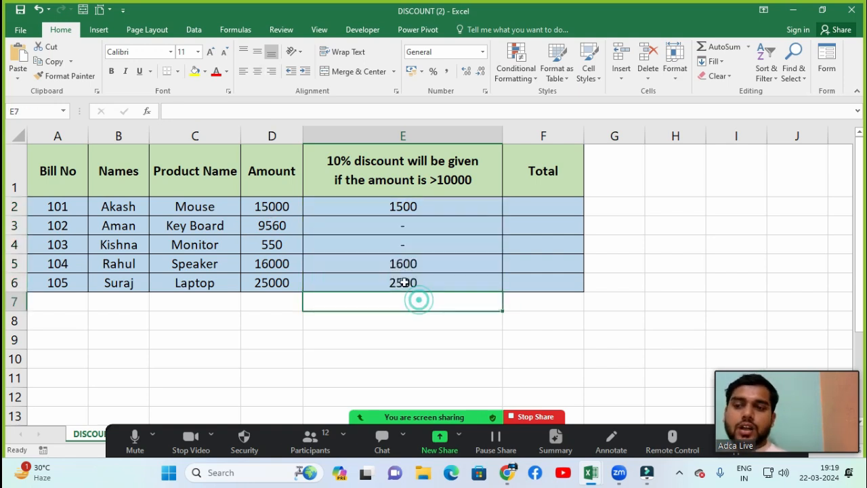
Step: Examine the copied discount formulas in E2 to E4, especially the false value in E3, leaving them unedited
left_click(376, 205)
left_click(389, 228)
left_click(392, 239)
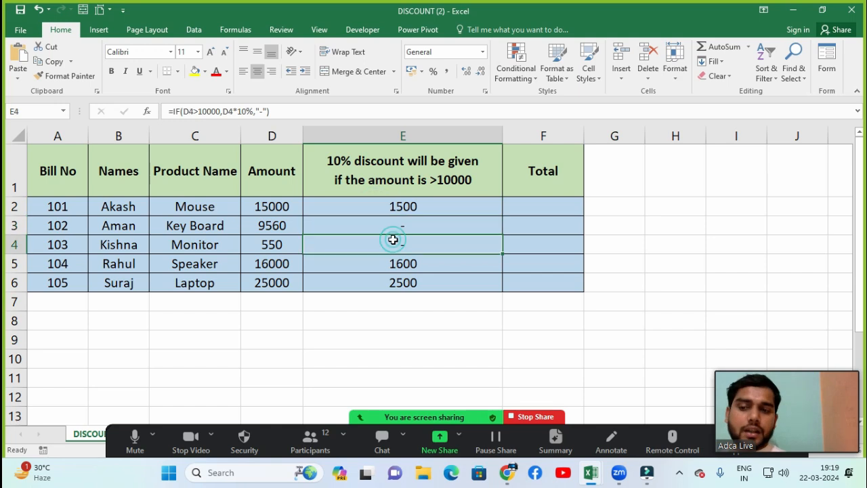
left_click(390, 228)
double_click(387, 224)
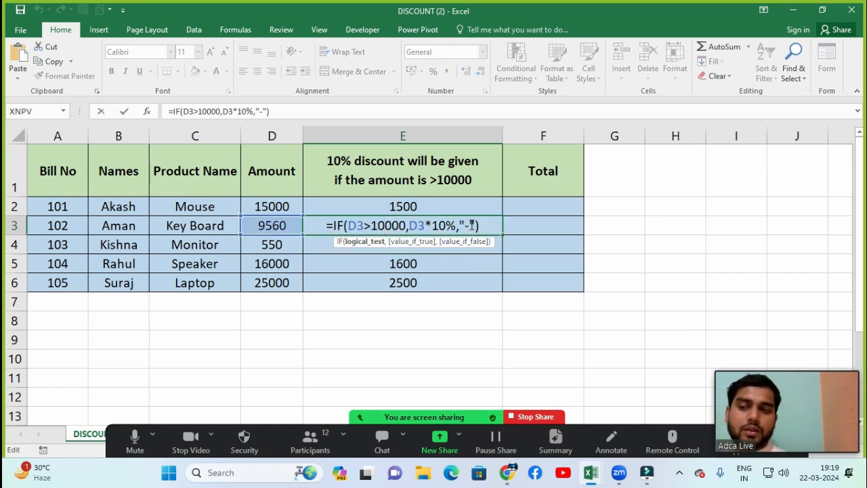
key("Escape")
left_click(389, 240)
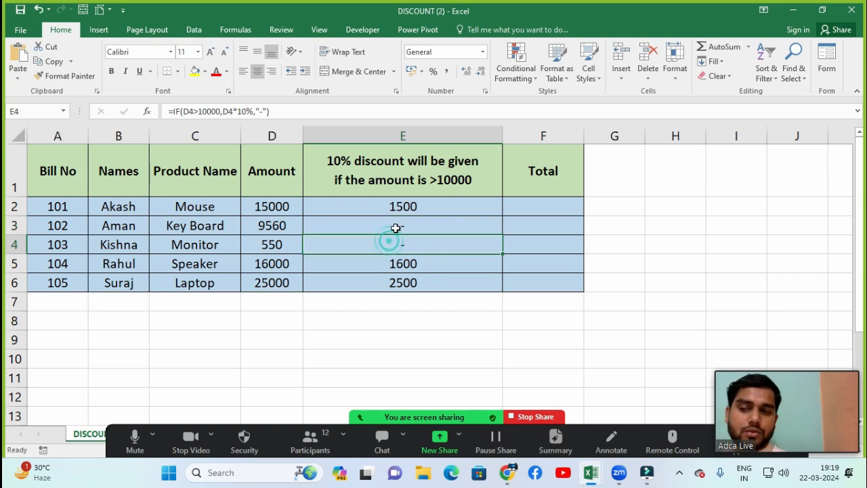
double_click(397, 228)
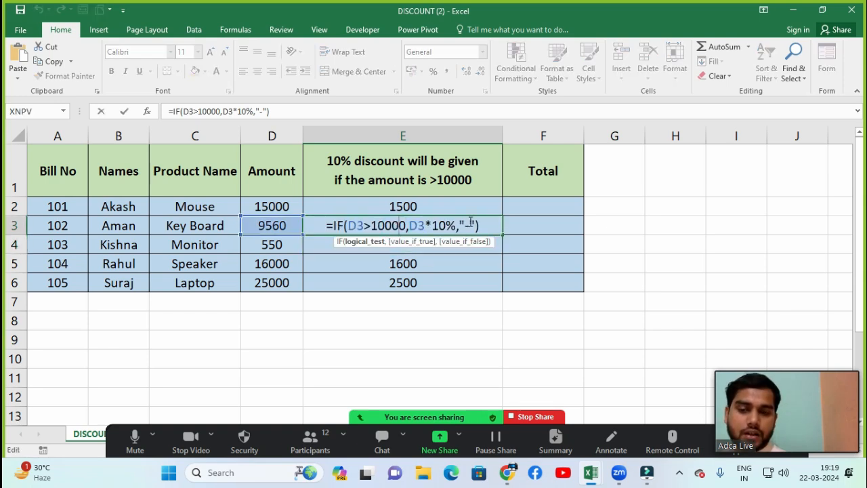
key("Escape")
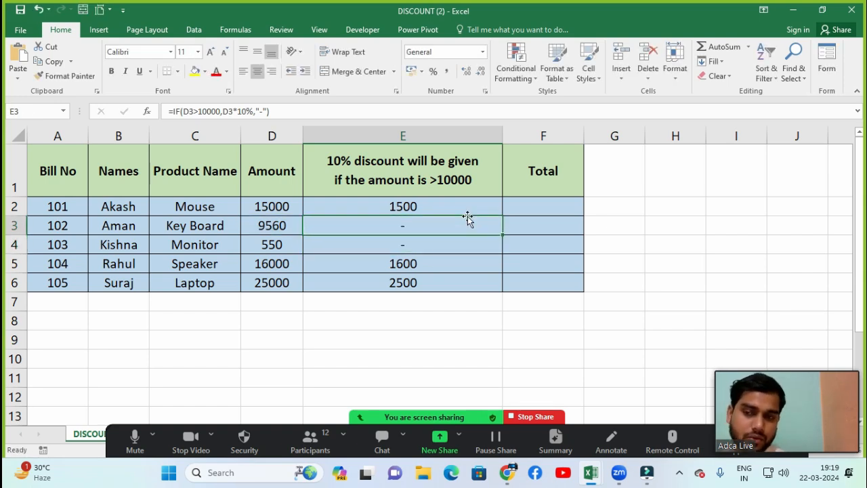
Step: Enter the formula =D2-E2 in F2 to calculate the first bill's total after discount
left_click(518, 211)
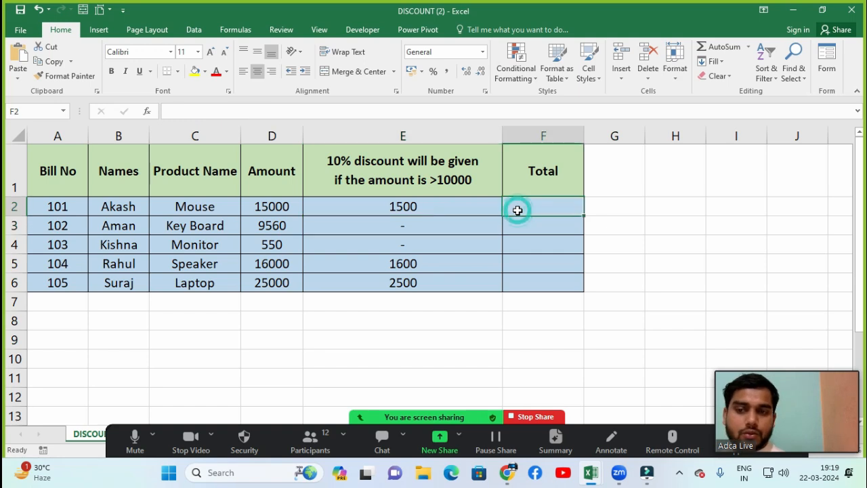
type("=")
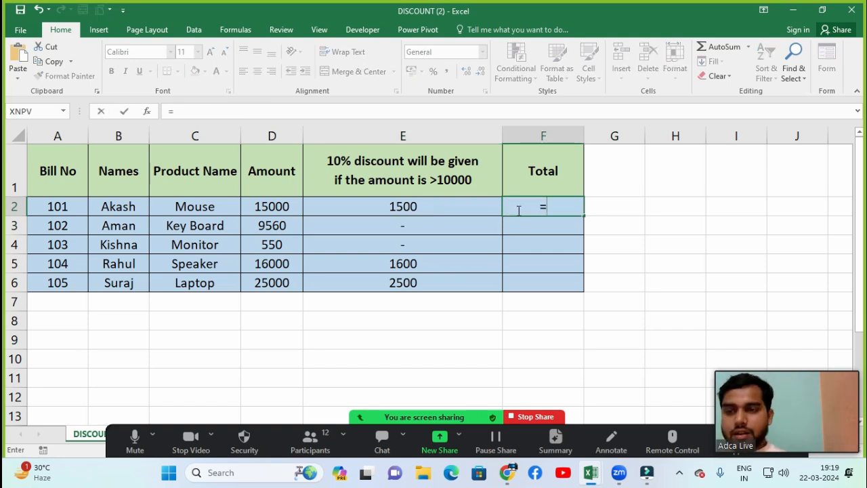
key("Left")
key("Left")
key("Left")
key("Right")
type("-")
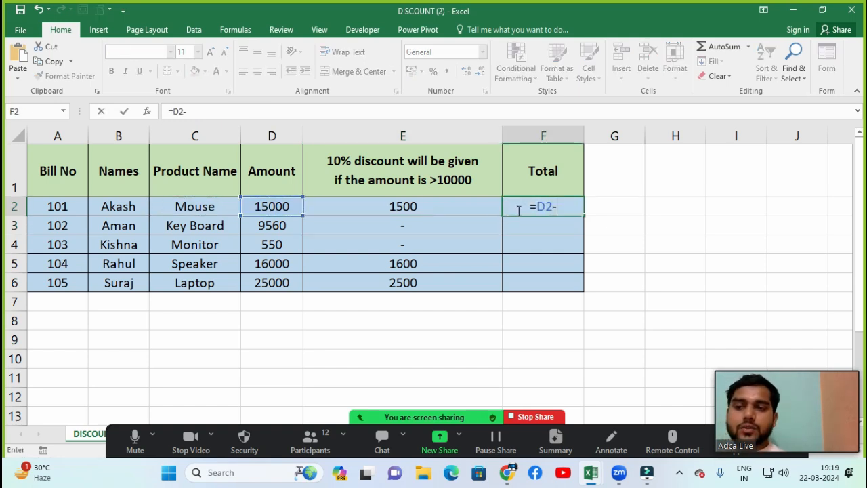
key("Left")
key("Return")
left_click(515, 207)
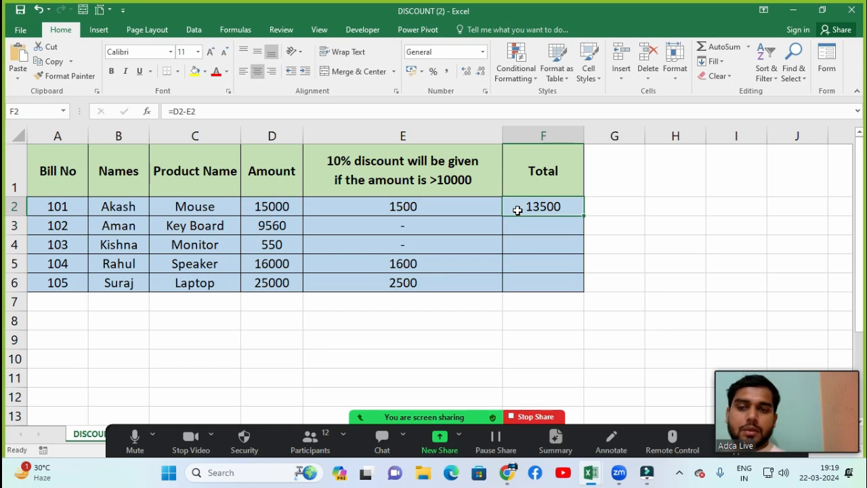
Step: Fill the total formula from F2 down through F6
left_click_drag(532, 197, 538, 285)
key("ctrl+d")
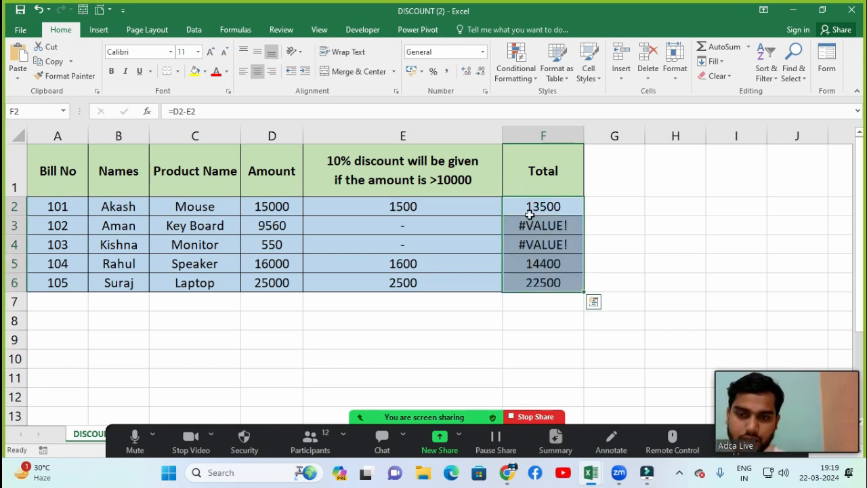
left_click(535, 282)
Step: Check the totals in F3 and F4, and clear the contents of these two error cells
left_click(537, 230)
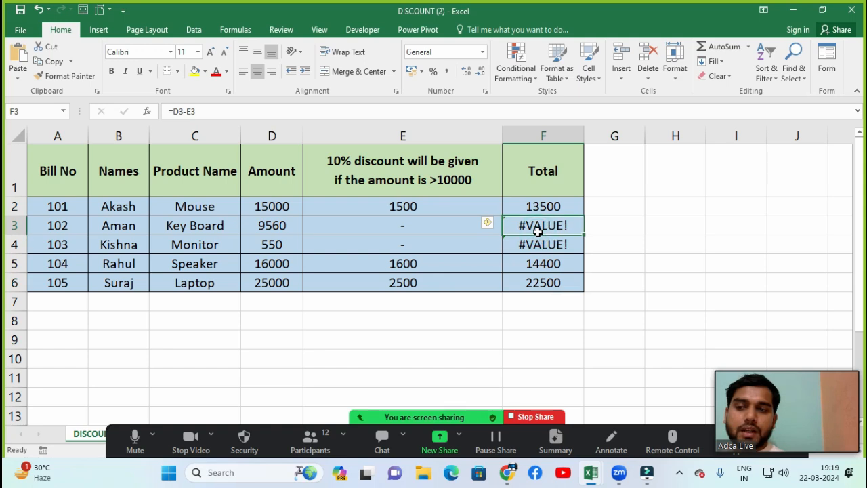
left_click(532, 245)
left_click(531, 227)
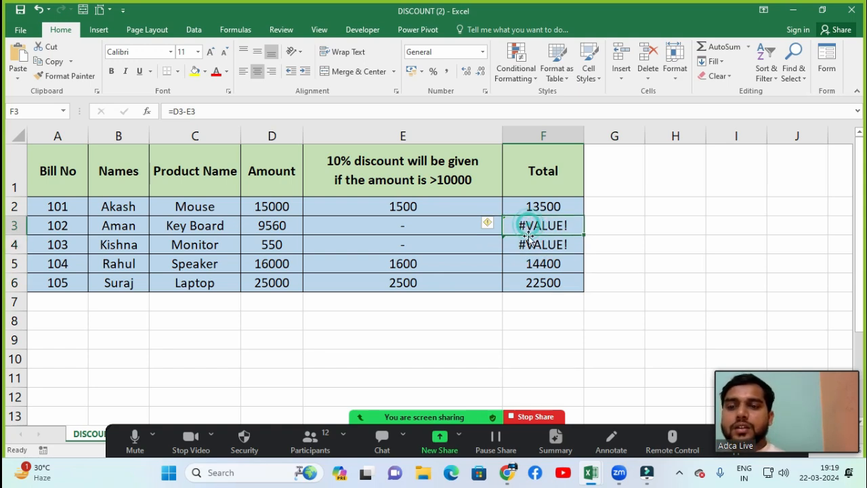
left_click(529, 244)
left_click(528, 227)
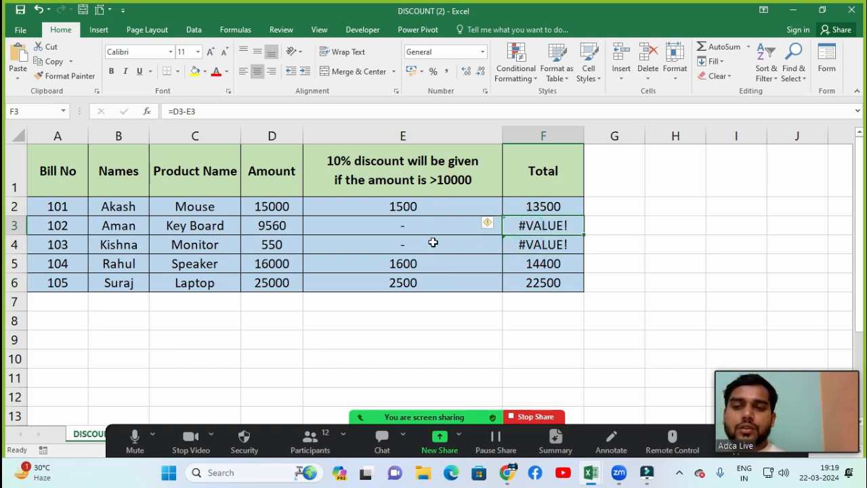
left_click_drag(526, 227, 527, 243)
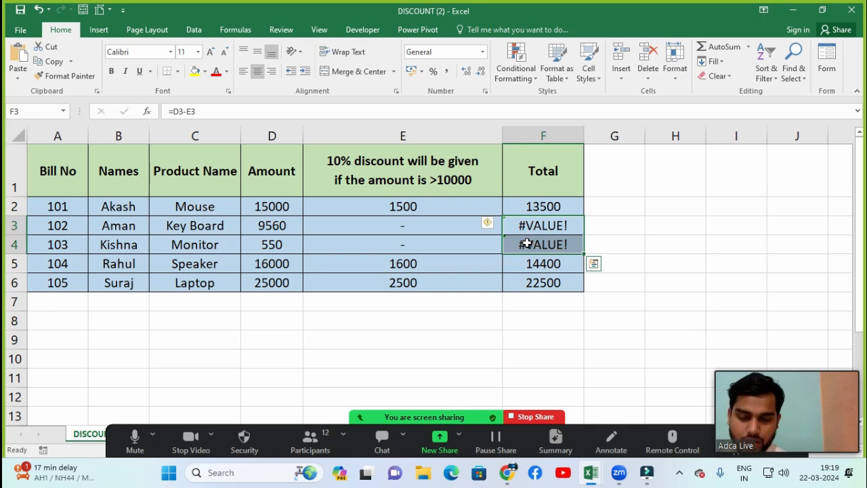
key("Delete")
left_click(255, 227)
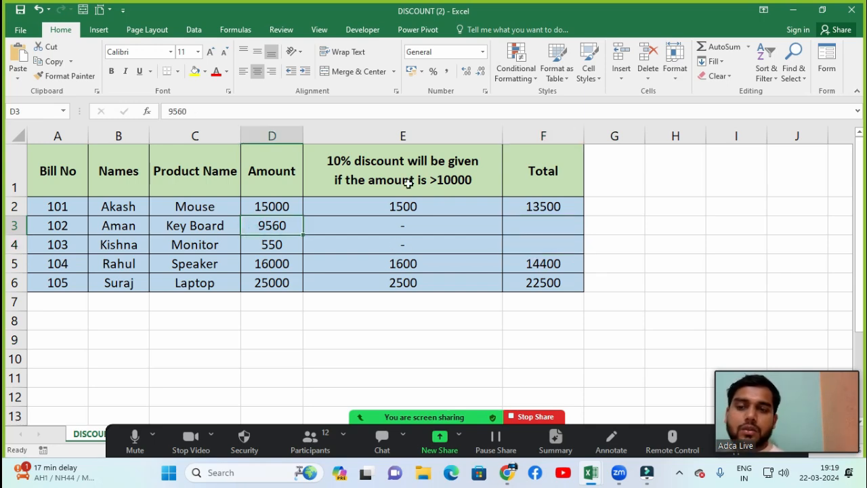
Step: Switch to the FIND MISSING VALUE (2) workbook
left_click(780, 334)
left_click_drag(696, 140, 633, 128)
left_click(252, 212)
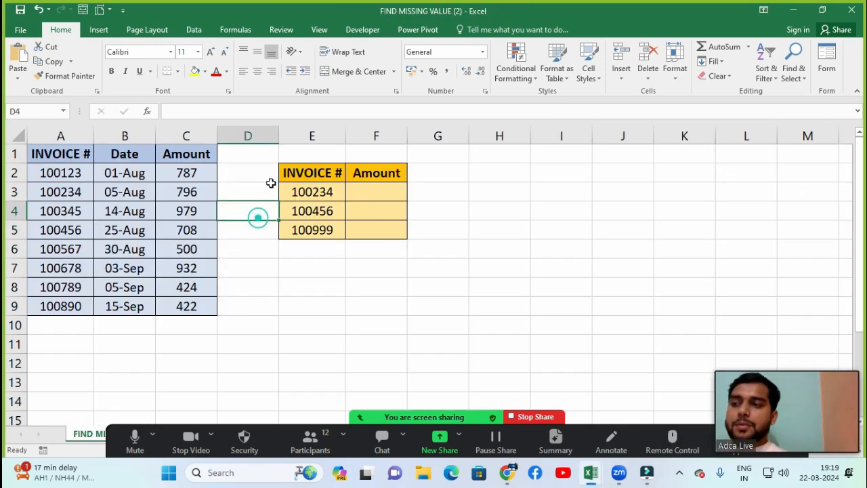
Step: Examine the invoice numbers, dates and amounts in A1:C9 and compare the invoice list with the invoices in E3:E5
left_click(79, 153)
left_click(111, 157)
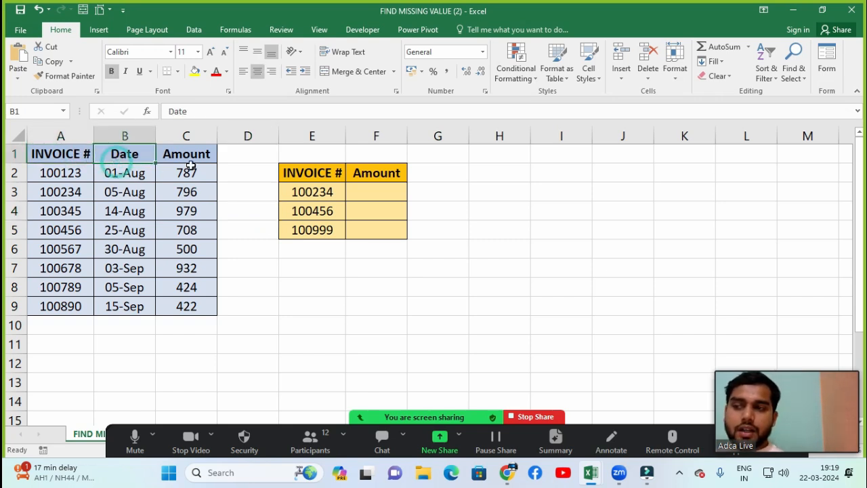
left_click(191, 165)
left_click(59, 171)
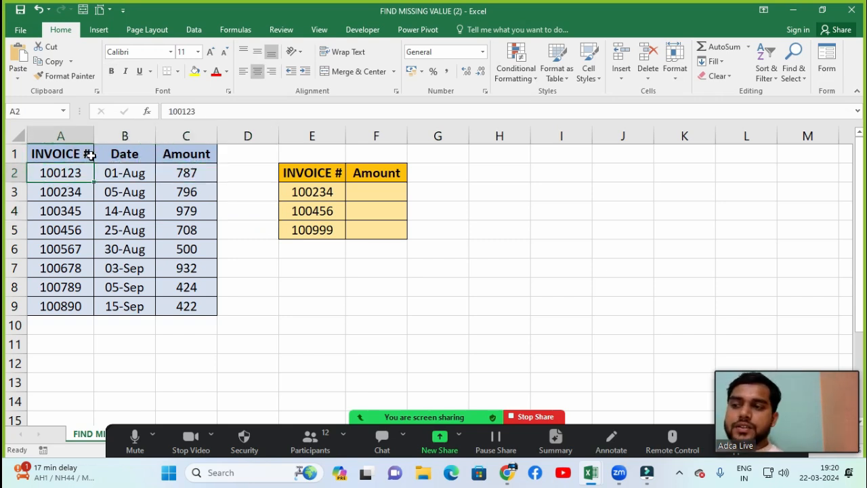
left_click(140, 175)
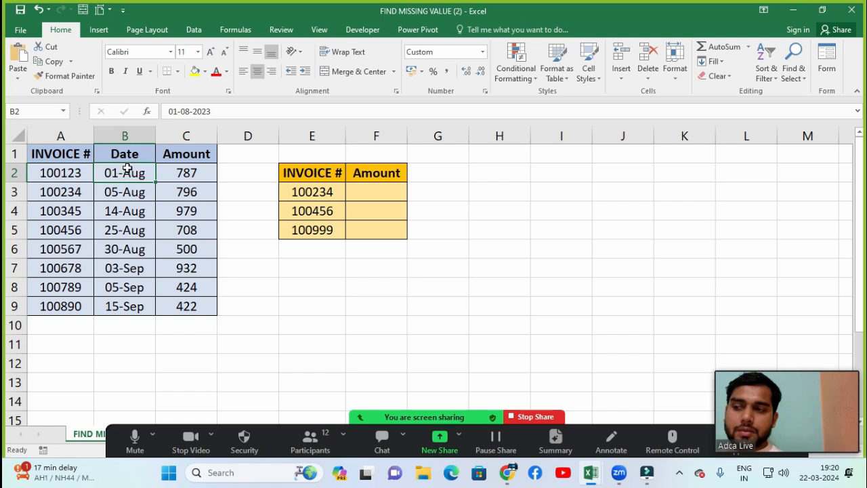
left_click(62, 175)
left_click(180, 175)
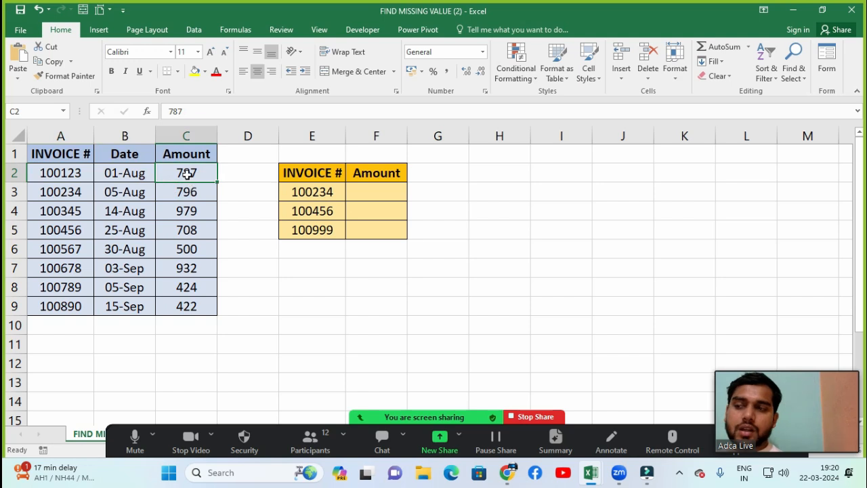
left_click(58, 174)
left_click(111, 177)
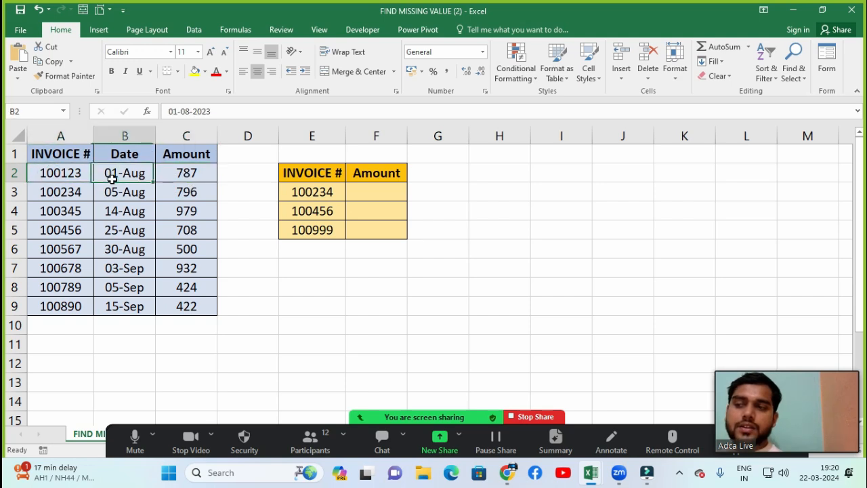
left_click(211, 177)
left_click(117, 196)
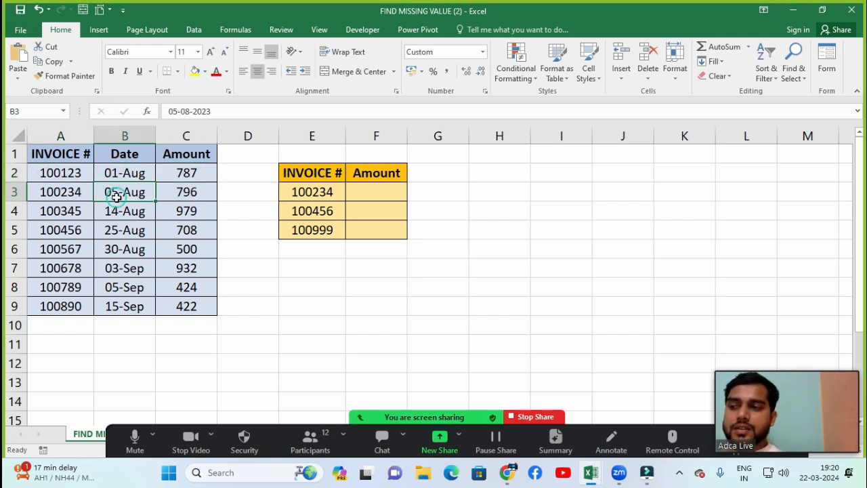
left_click(185, 194)
left_click(37, 191)
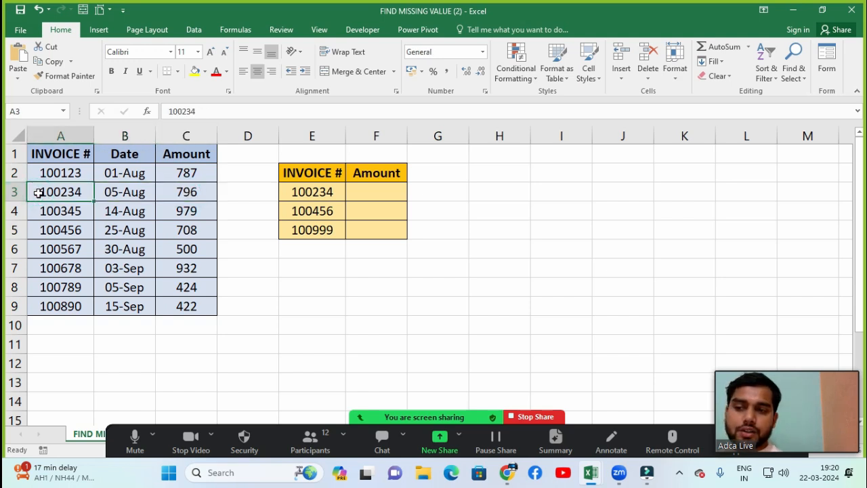
left_click_drag(324, 192, 321, 227)
left_click(376, 192)
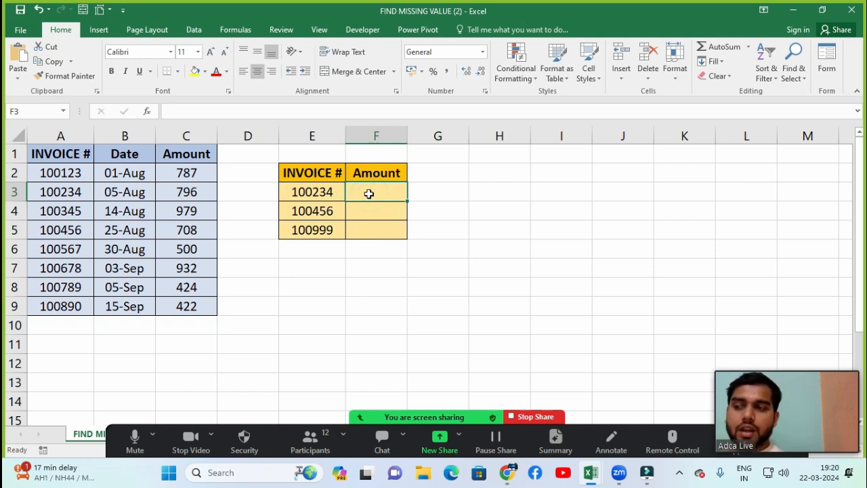
left_click_drag(51, 175, 42, 306)
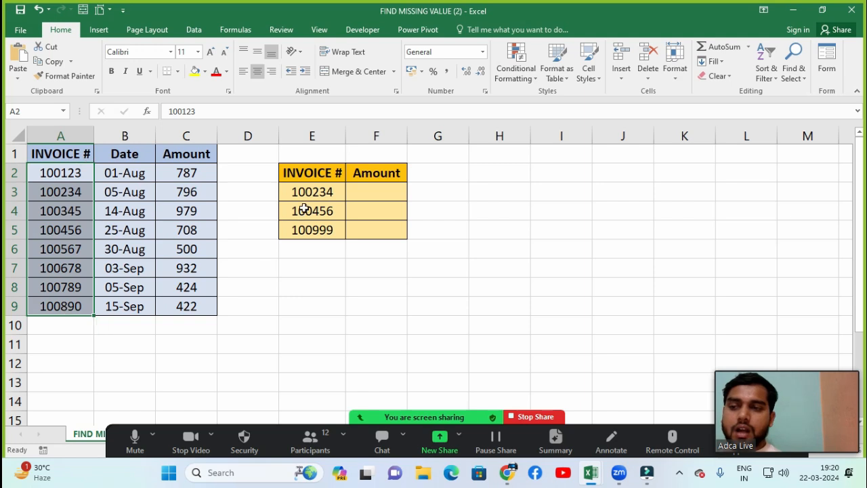
left_click_drag(304, 200, 309, 230)
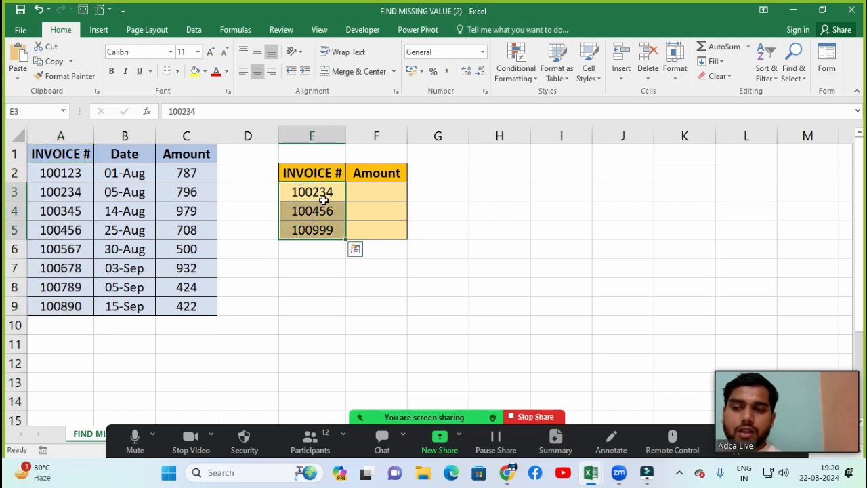
Step: Start an IF formula in F3 with a nested COUNTIF function as its logical test
left_click(376, 189)
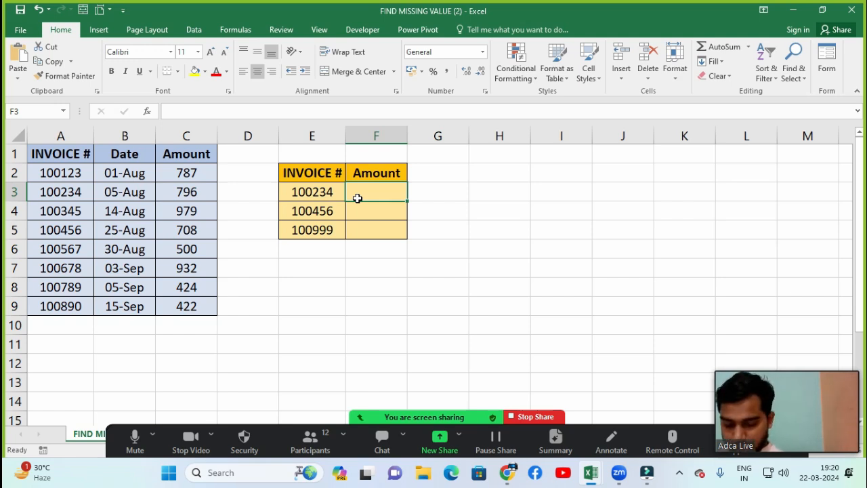
type("=IF(")
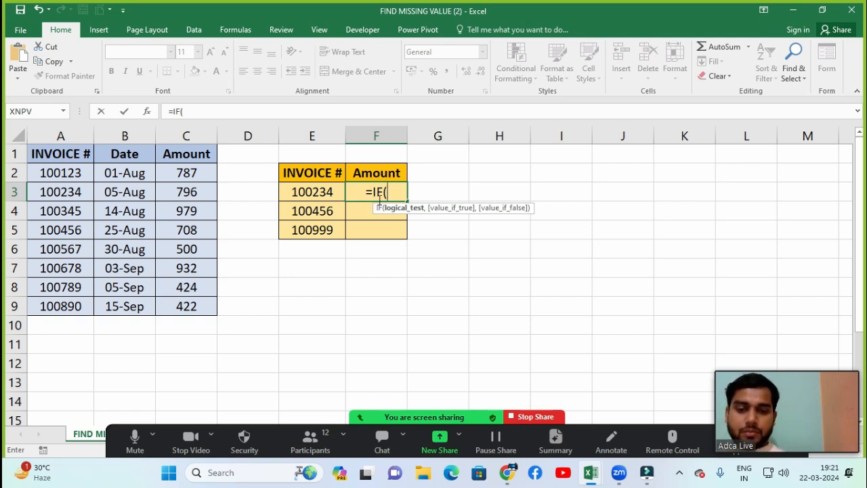
type("c")
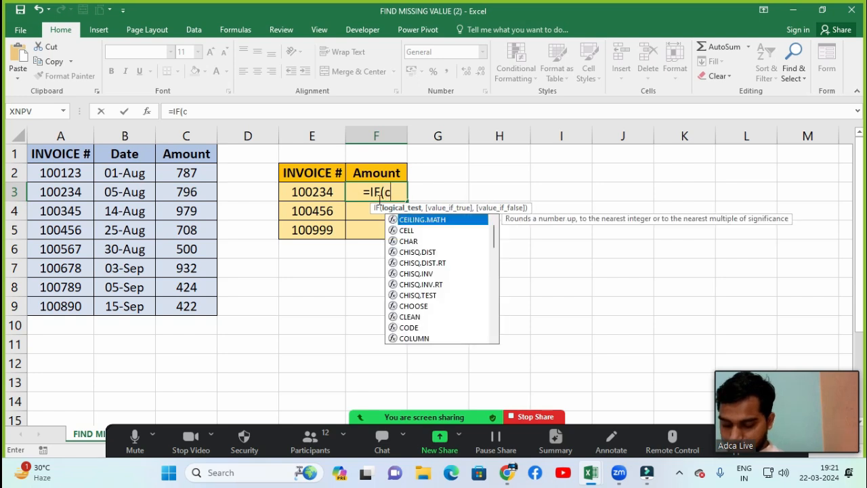
type("oun")
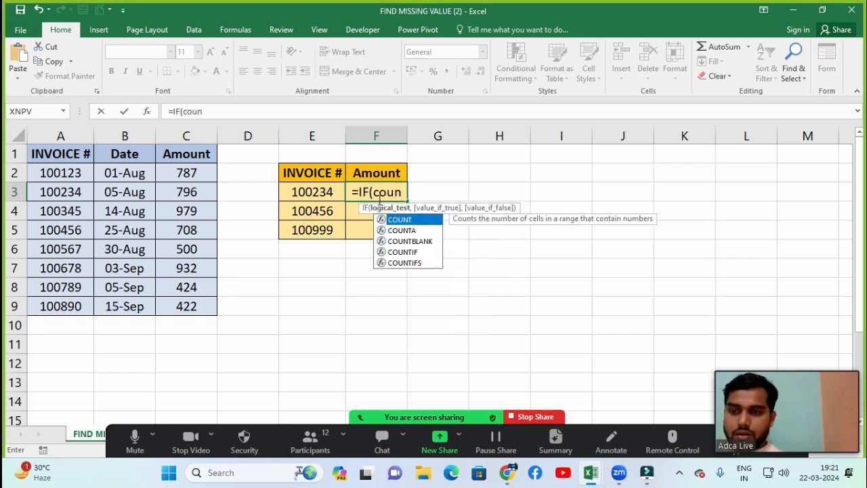
key("Down")
key("Down")
key("Down")
key("Tab")
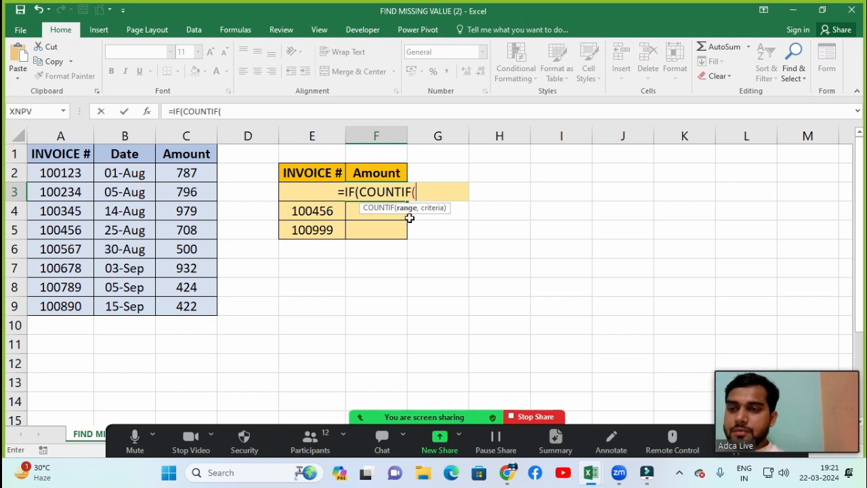
Step: Complete the COUNTIF test with the range A2:A9 and the criterion E3
left_click(73, 181)
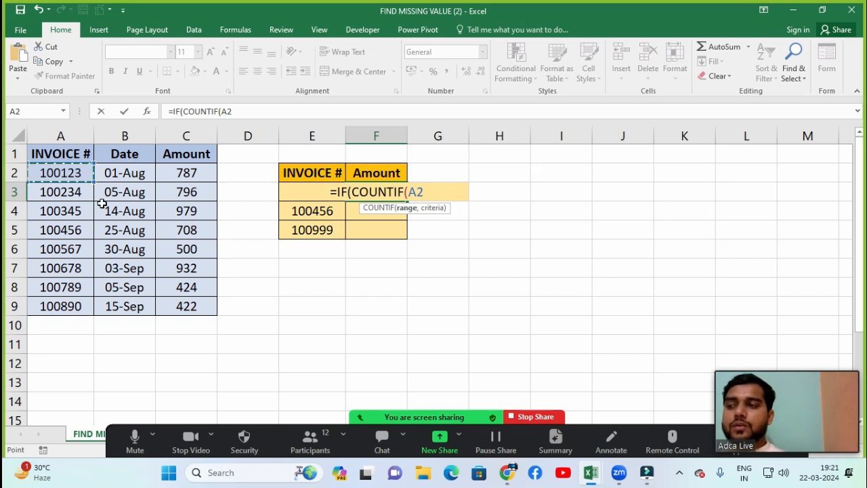
key("ctrl+shift+Down")
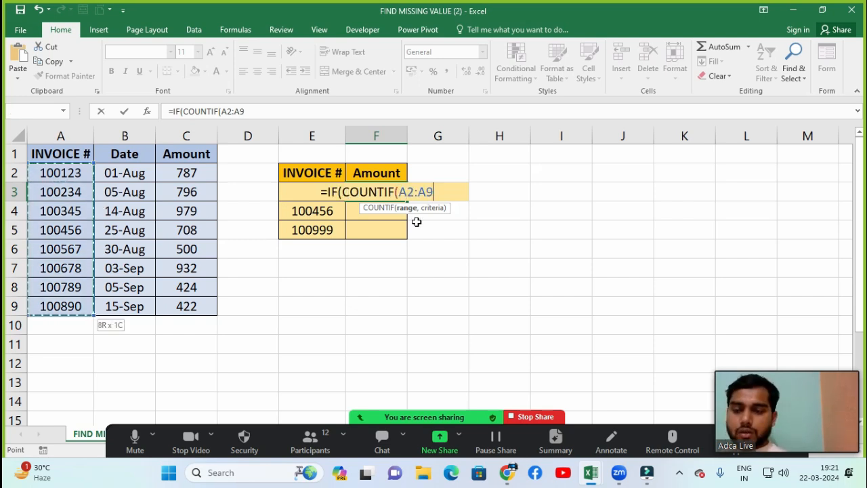
type(",")
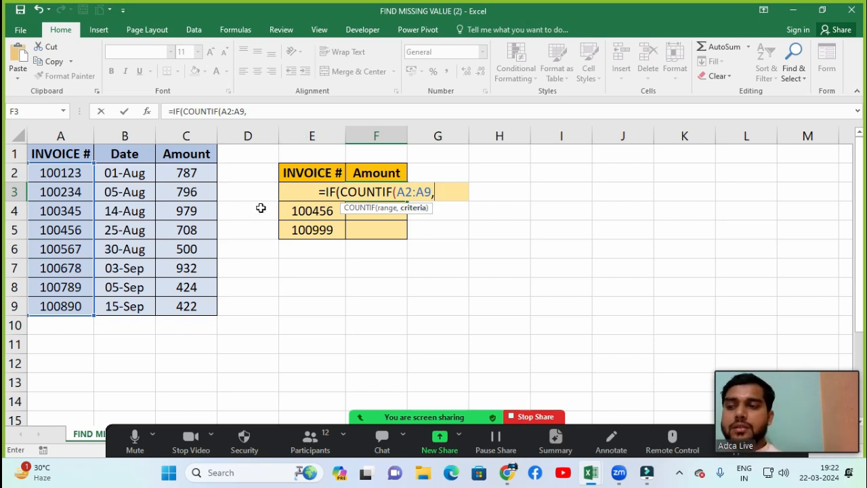
left_click(281, 191)
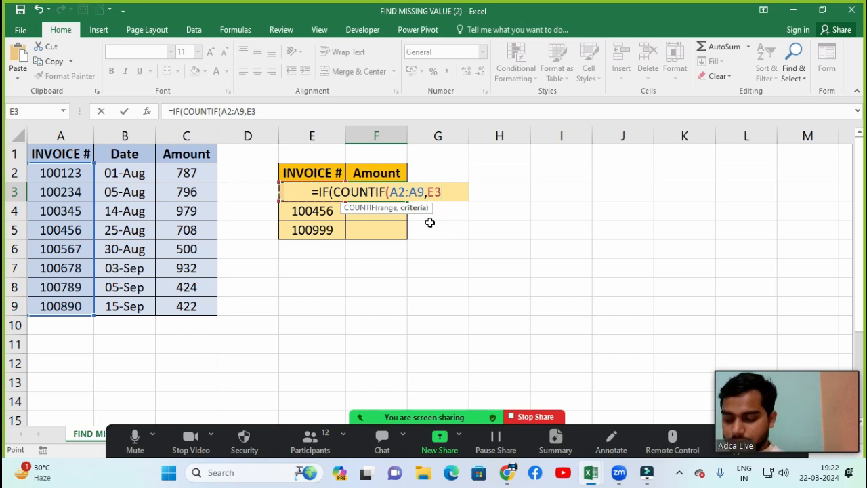
type(")")
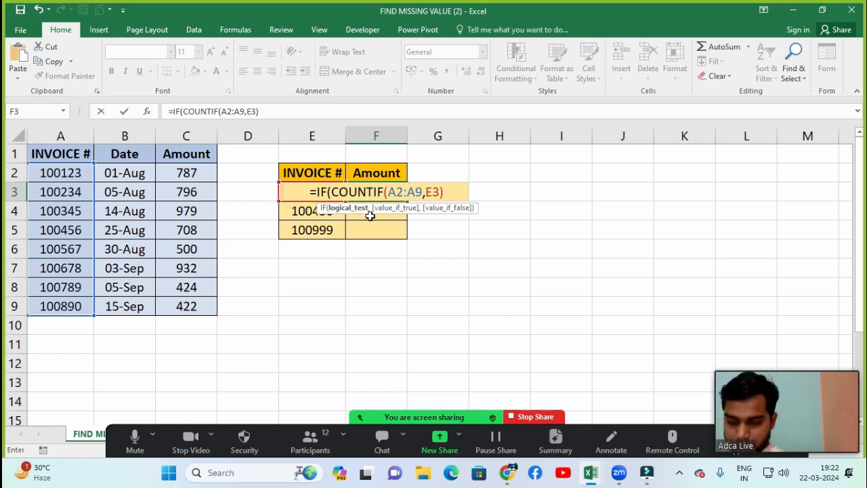
Step: Add "OK" as the IF formula's true value
type(",")
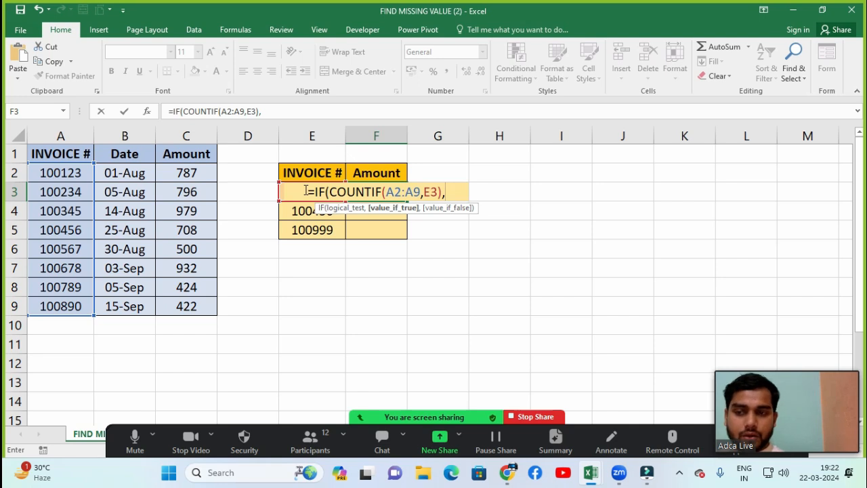
type("\"")
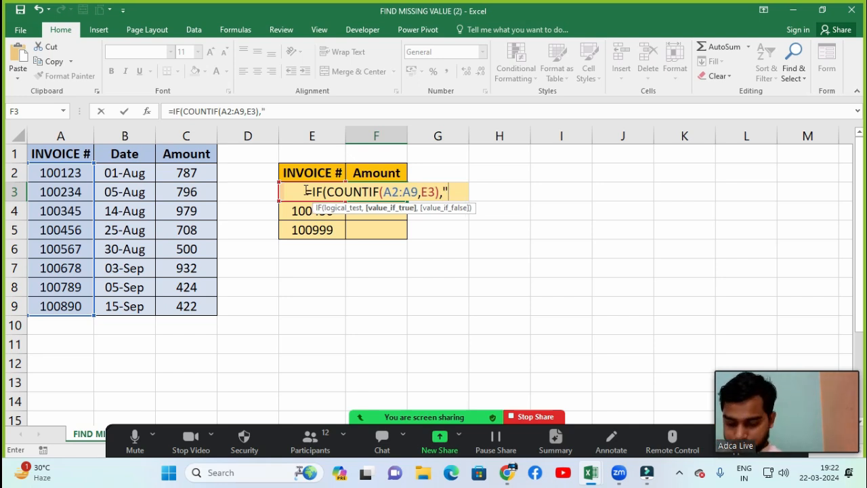
type("OK")
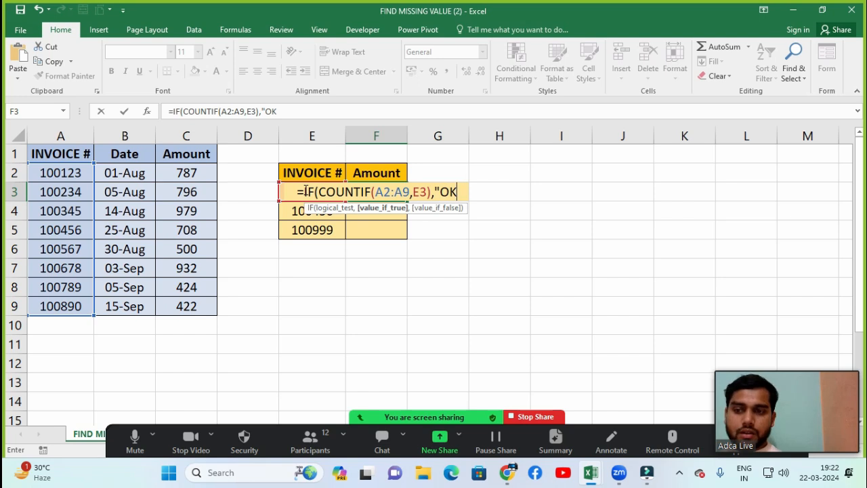
type("\"")
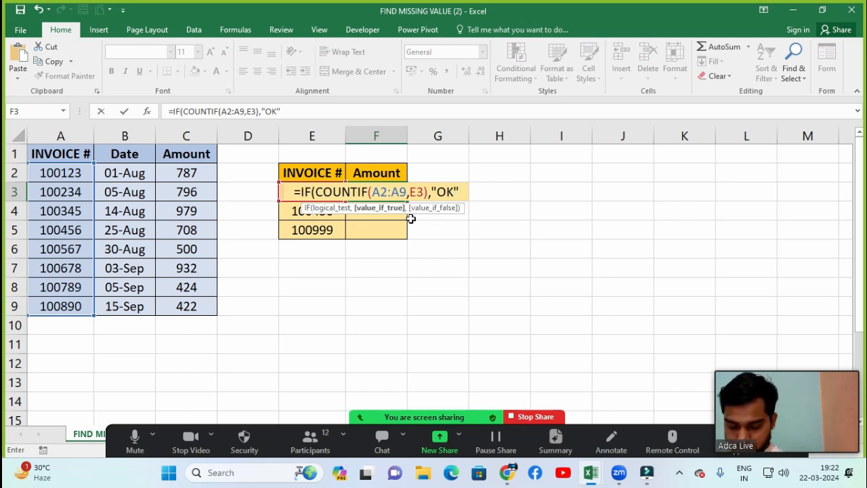
type(",")
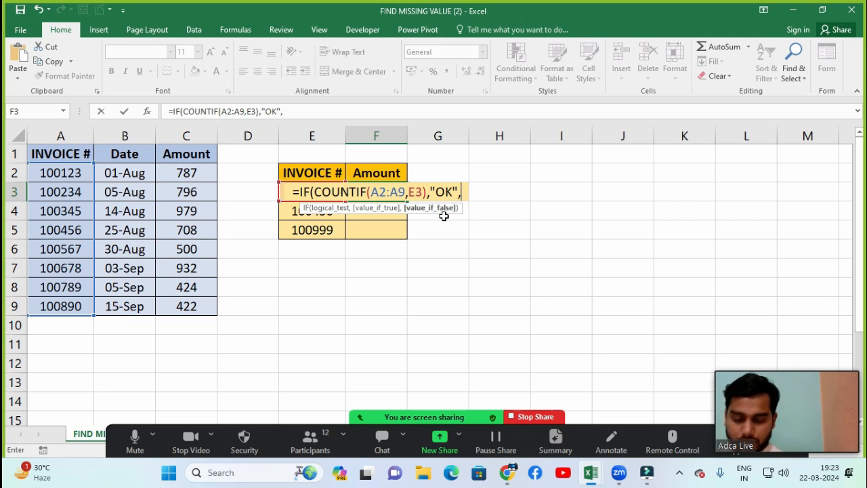
Step: Add "MISSING" as the IF formula's false value and enter the completed formula in F3
type("\"")
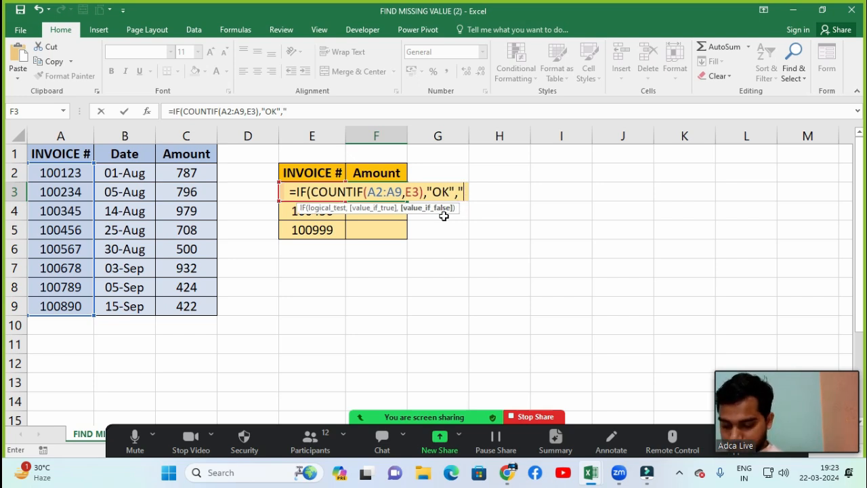
type("MISS")
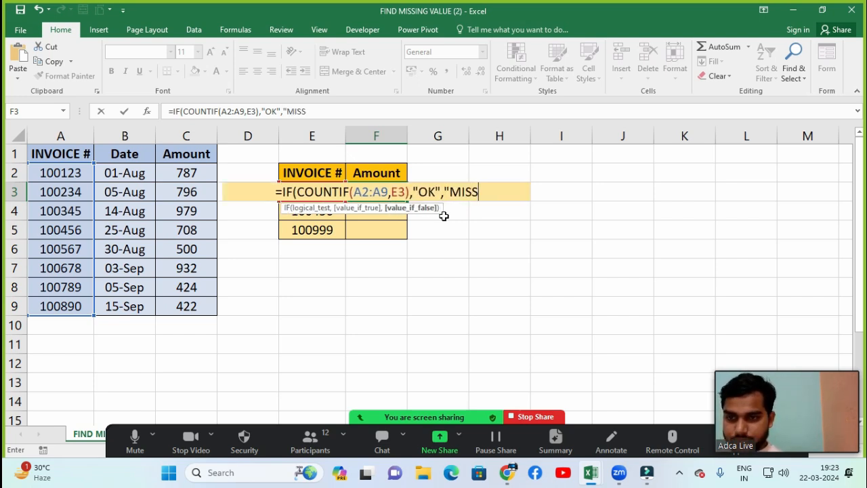
type("IBF")
key("BackSpace")
key("BackSpace")
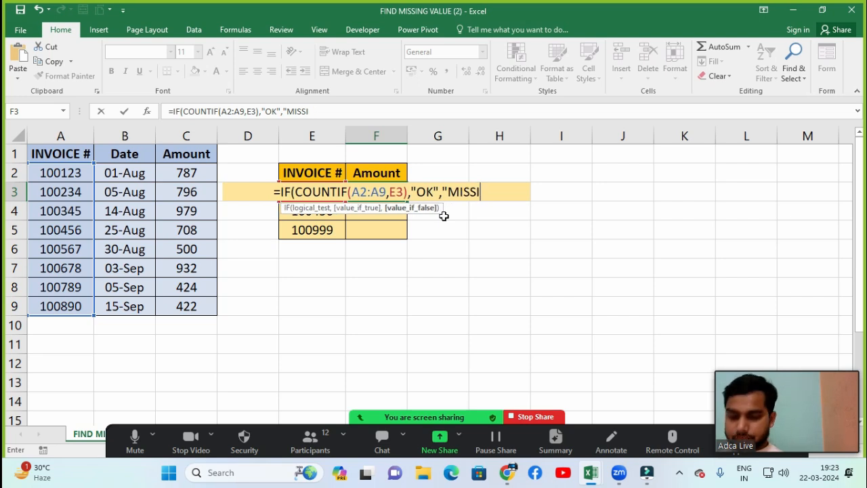
type("NG")
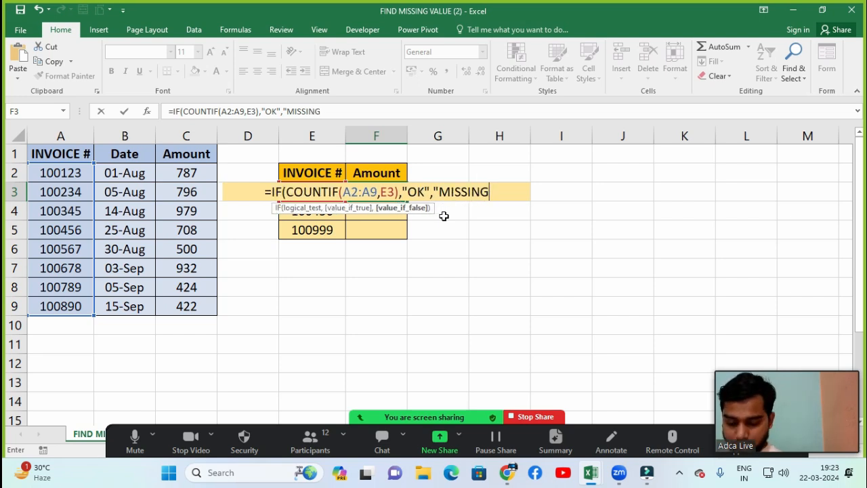
type("\"")
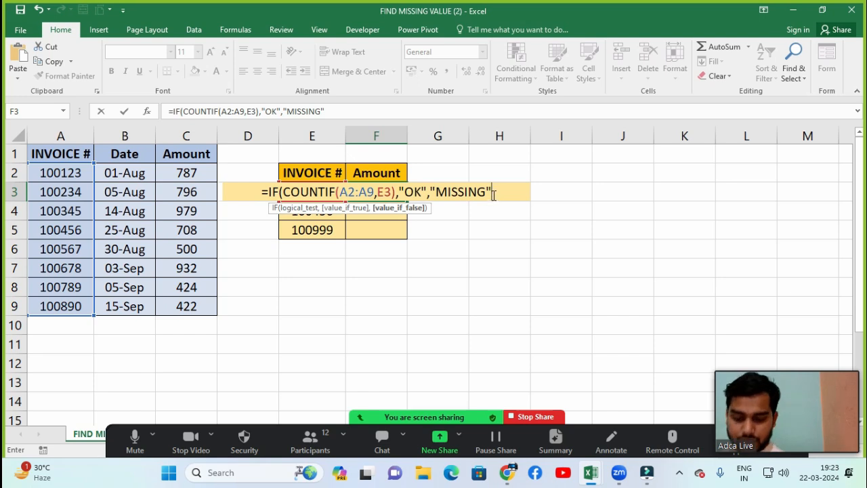
type(")")
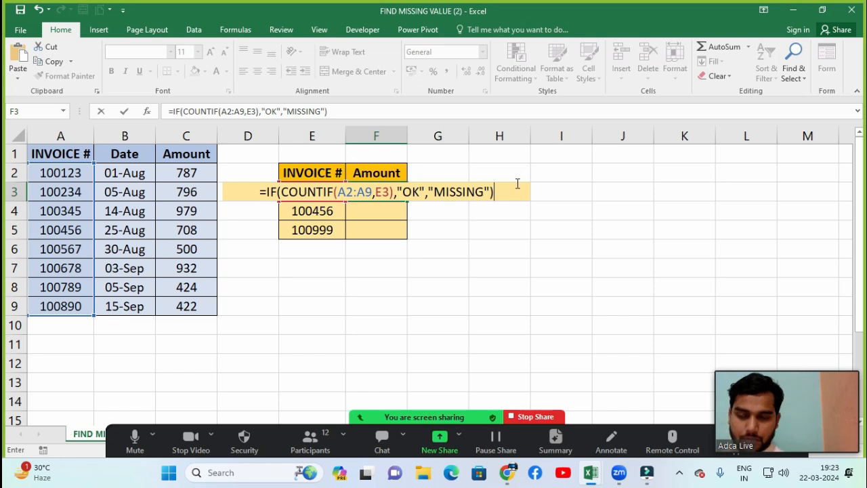
key("Return")
Step: Check F3's formula and result against the invoice in E3 and the invoice list in A2:A9
left_click(431, 195)
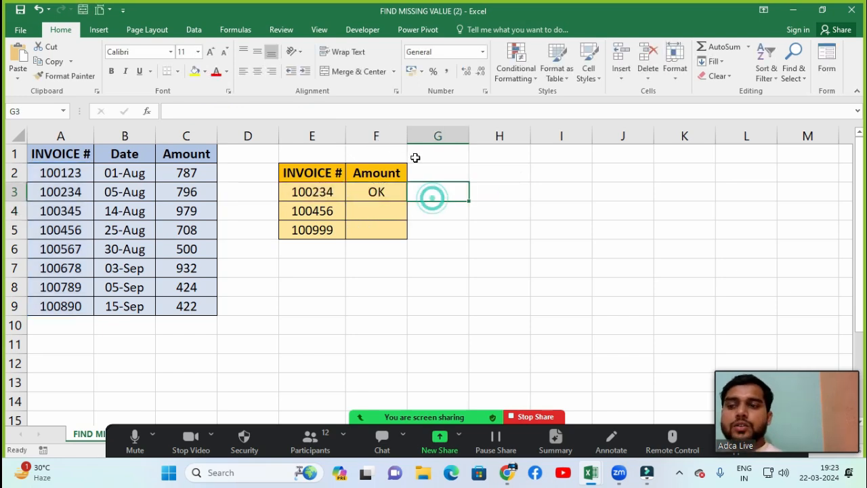
left_click(361, 195)
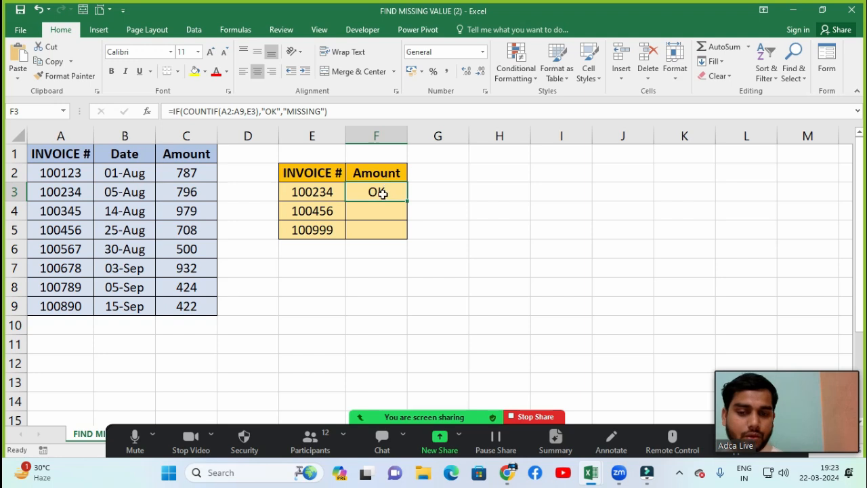
left_click(305, 196)
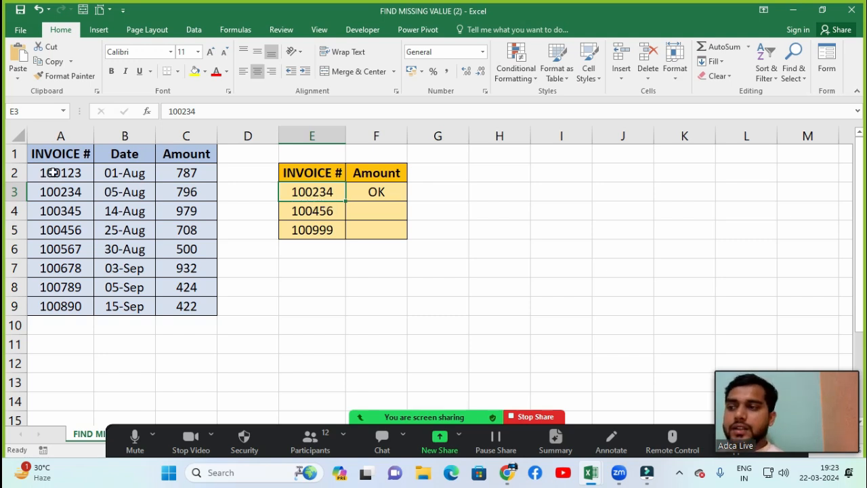
left_click_drag(51, 172, 59, 305)
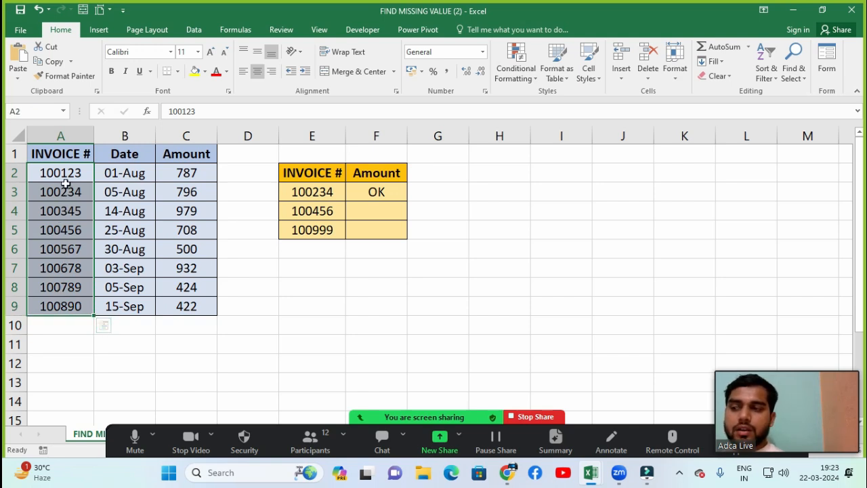
left_click(360, 189)
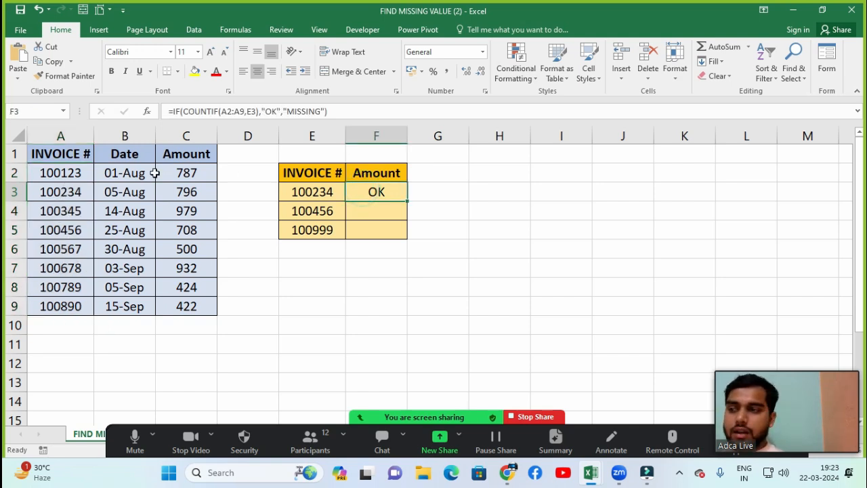
left_click(71, 196)
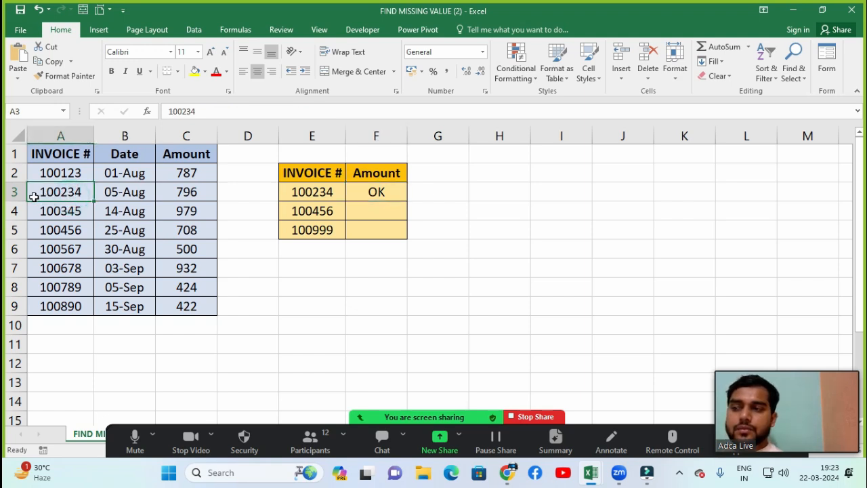
left_click(306, 192)
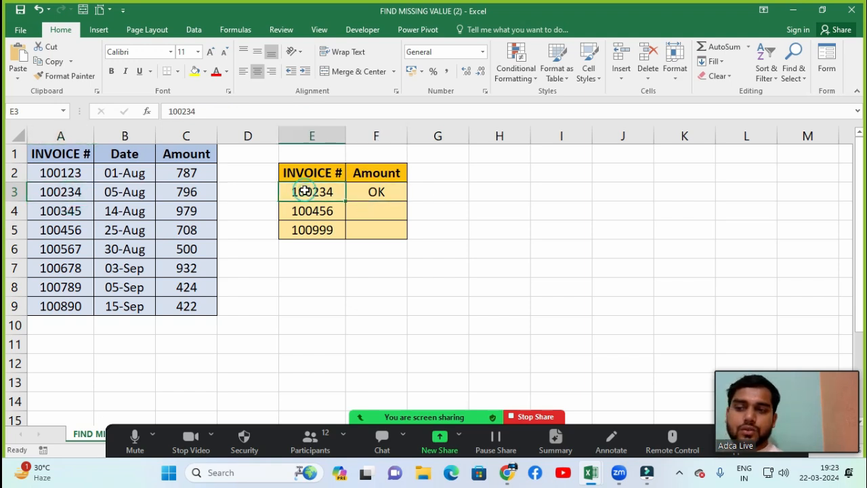
Step: Fill the F3 formula down through F5 and inspect the copied formulas' results against their invoices
left_click(385, 193)
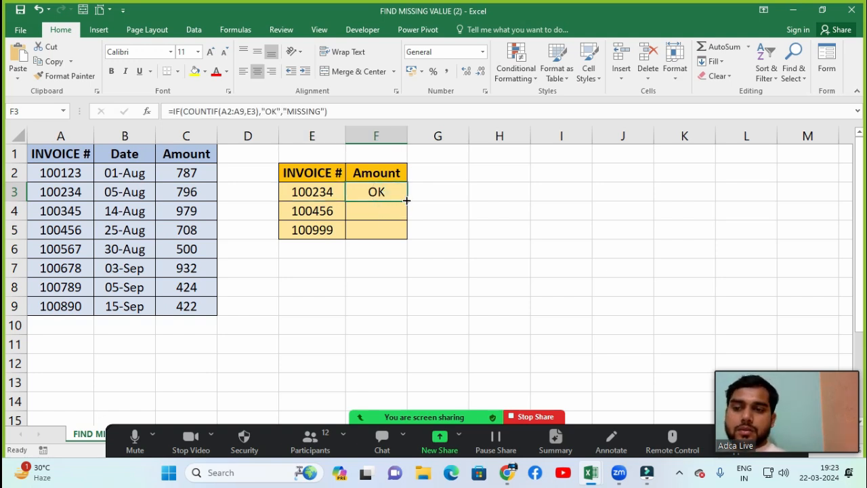
left_click_drag(406, 200, 408, 233)
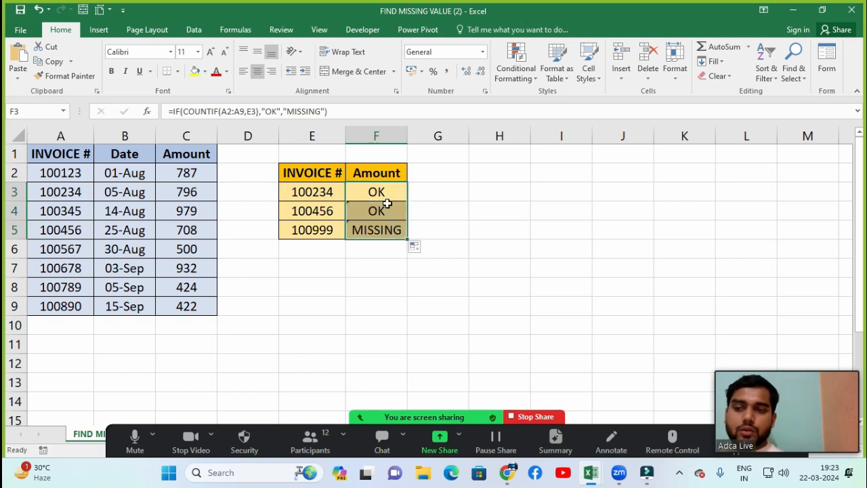
left_click(387, 206)
left_click(370, 232)
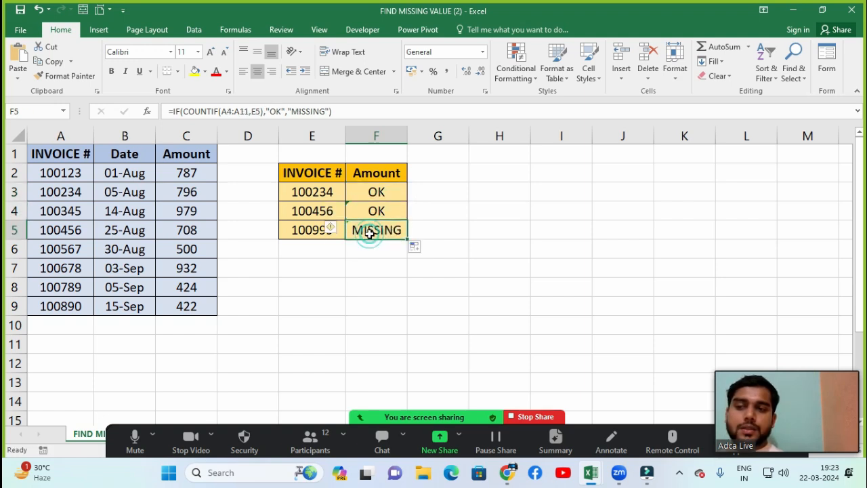
left_click(311, 230)
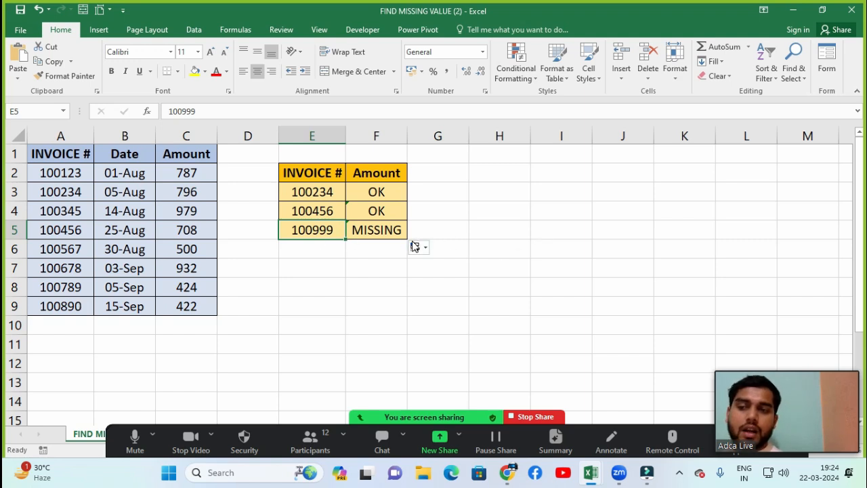
Step: Test the formula by replacing the invoice number in E3 with 56547 and check the status in F3
left_click(310, 189)
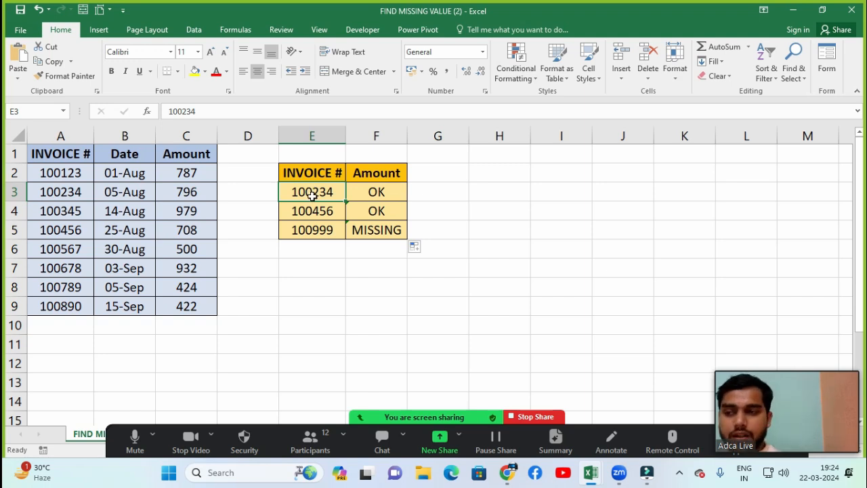
type("56547")
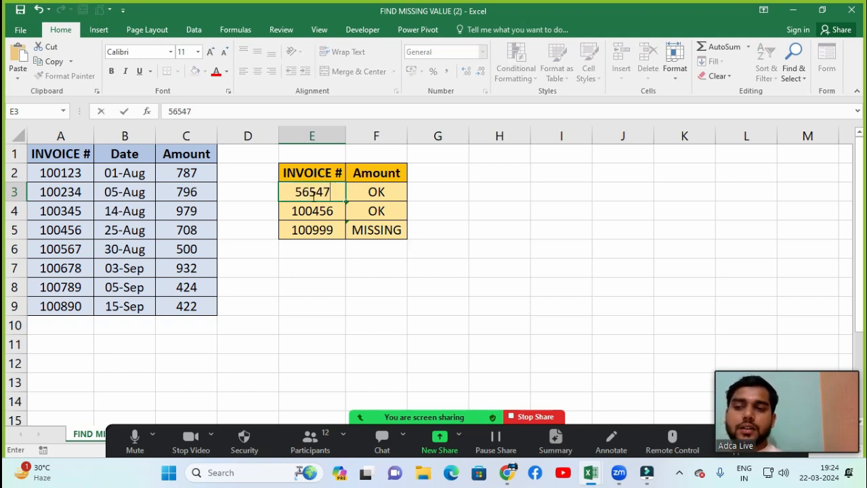
key("Return")
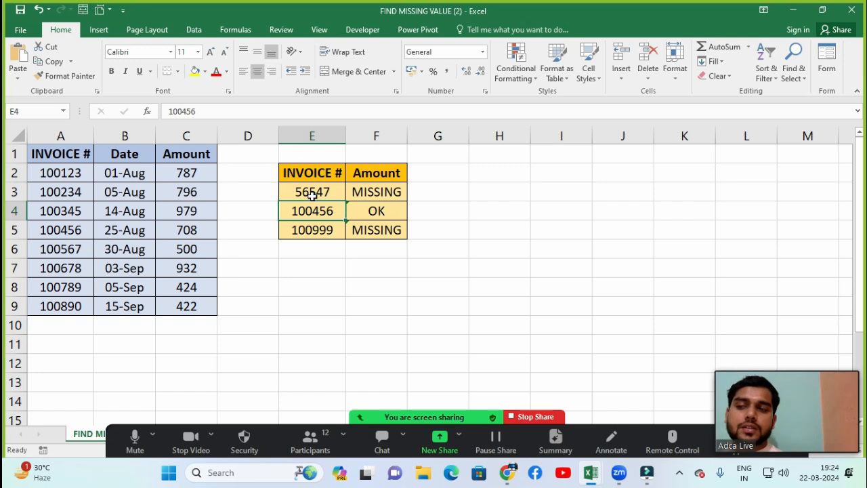
left_click(312, 194)
left_click(379, 194)
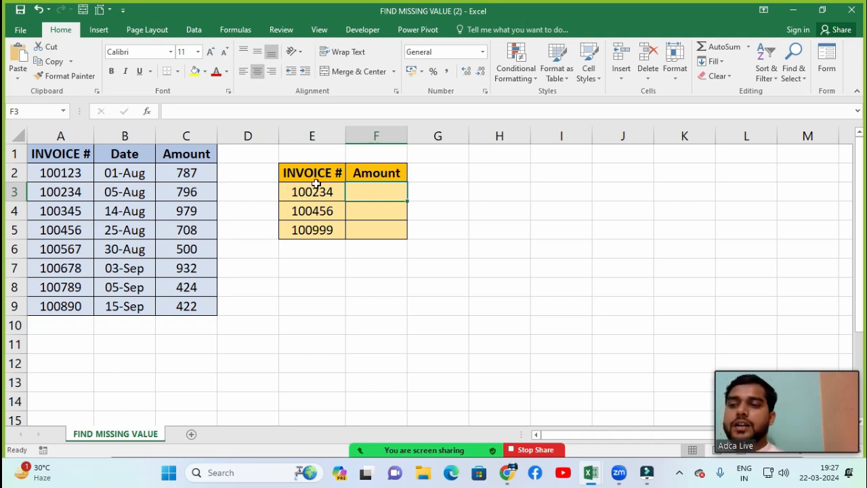
Step: Review the invoices in E3:E5 and start an IF formula with a nested COUNTIF in the empty cell F3
left_click_drag(316, 187, 316, 229)
left_click(366, 188)
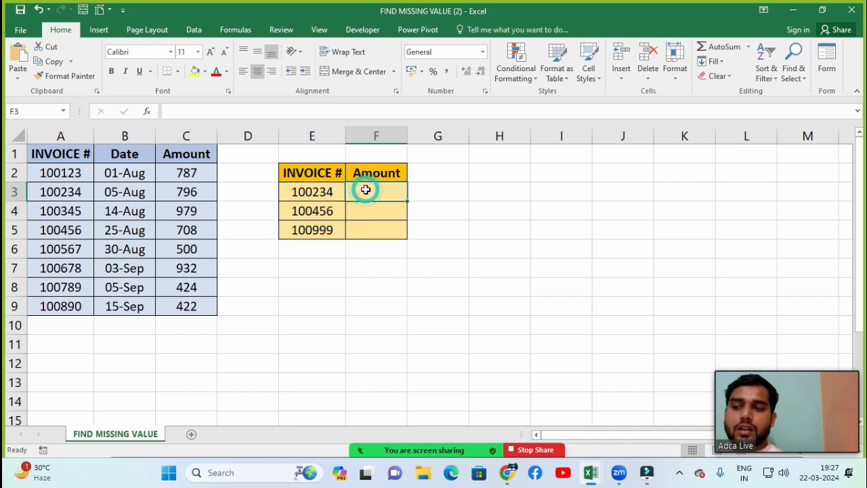
left_click(311, 193)
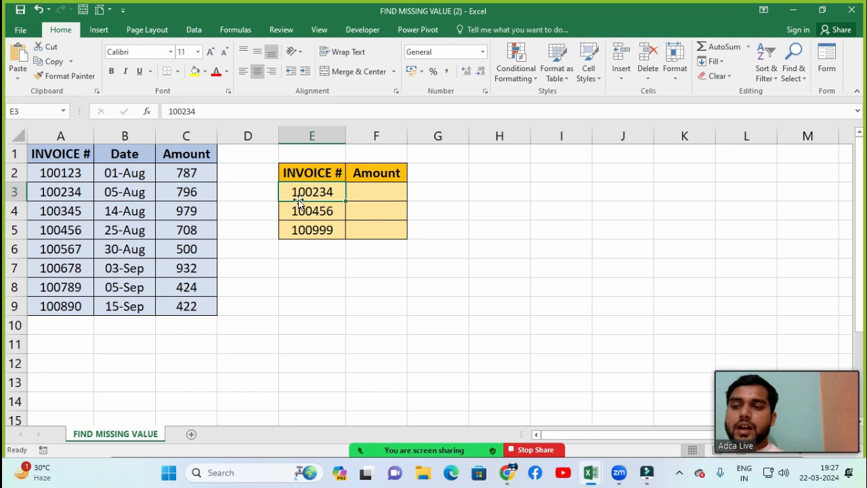
left_click(365, 195)
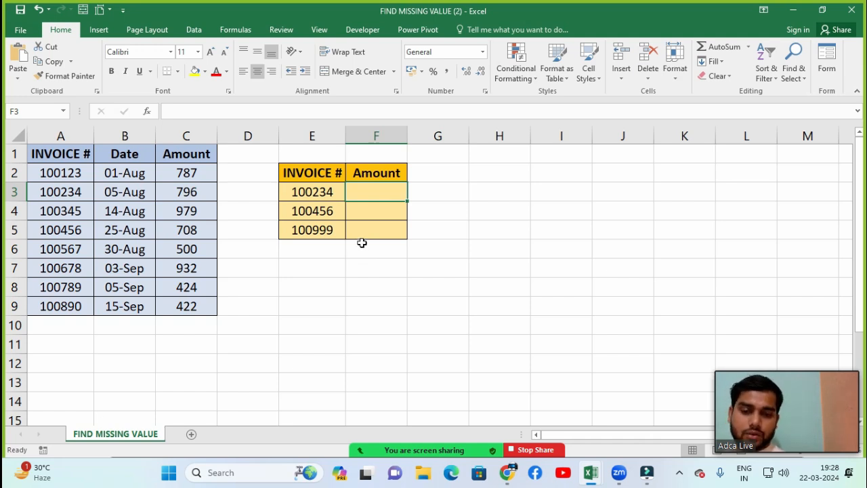
type("=IF(")
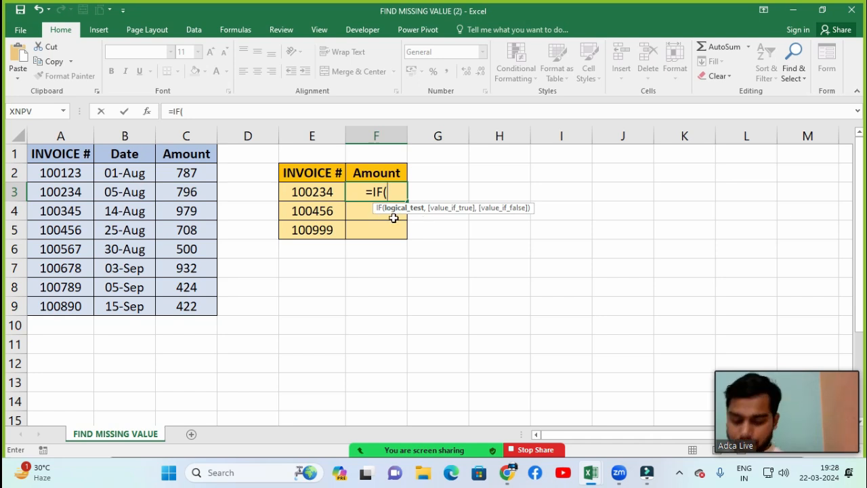
type("COUNTIF")
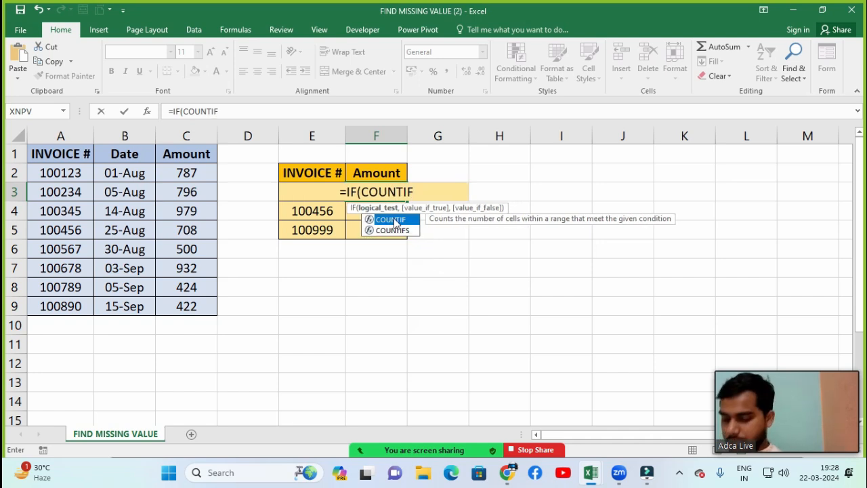
type("(")
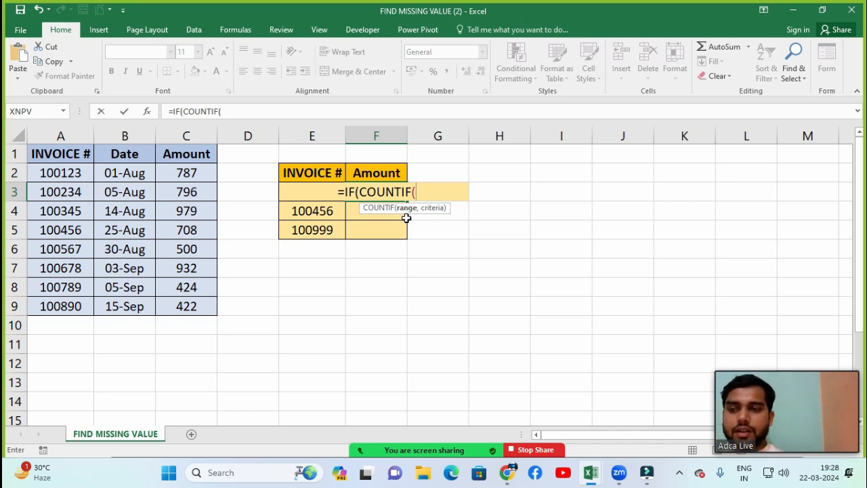
Step: Set the COUNTIF range to A2:A9 and its criterion to E3, and close the logical test
left_click(77, 177)
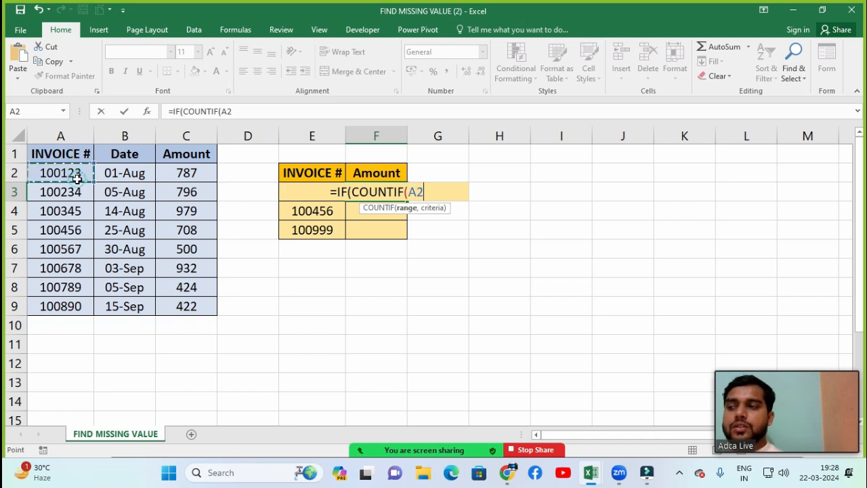
key("ctrl+shift+Down")
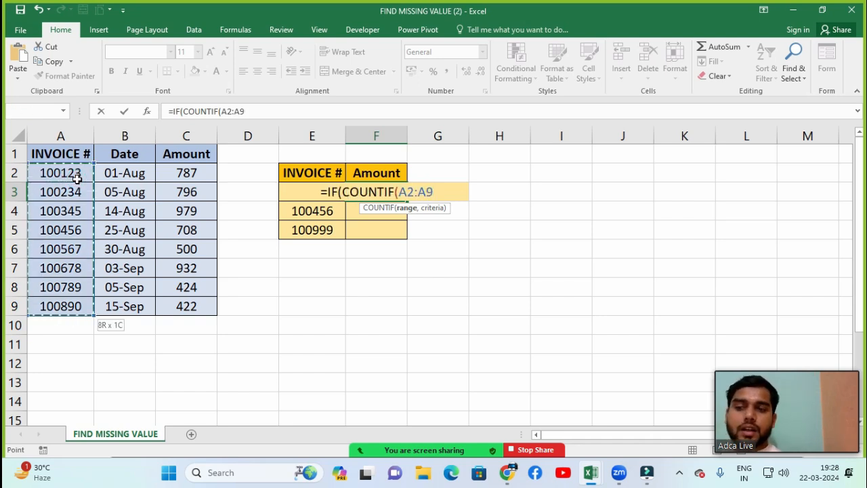
type(",")
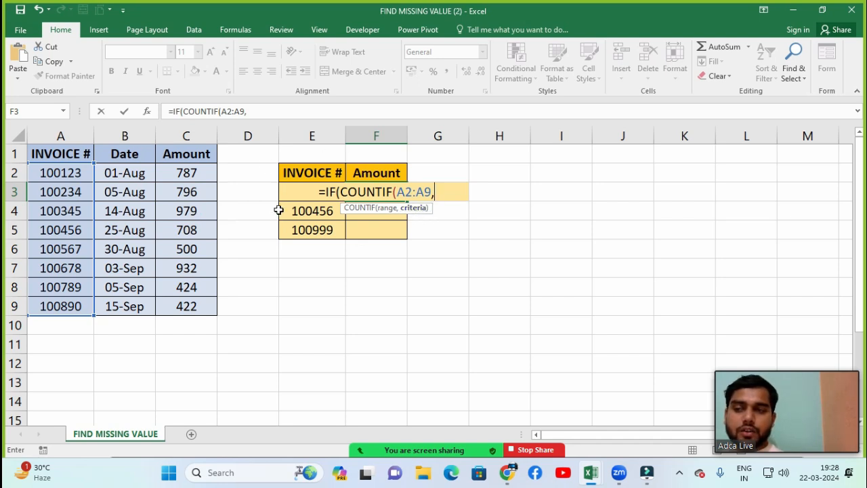
left_click(284, 189)
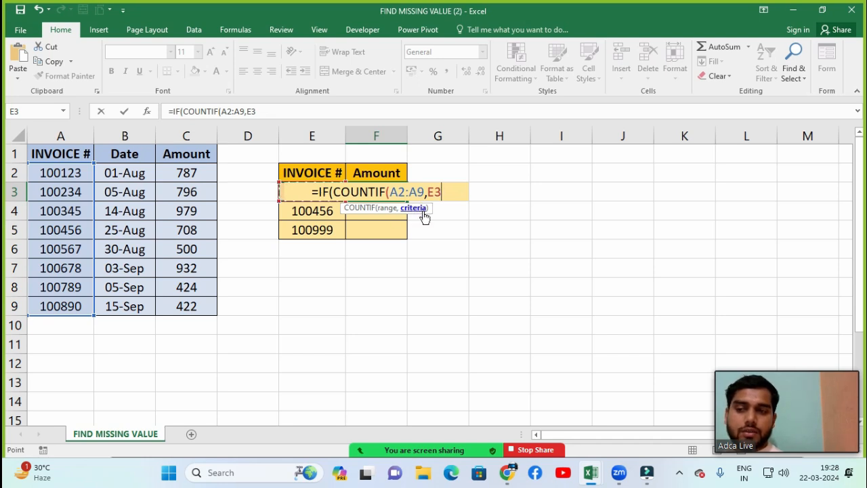
type(")")
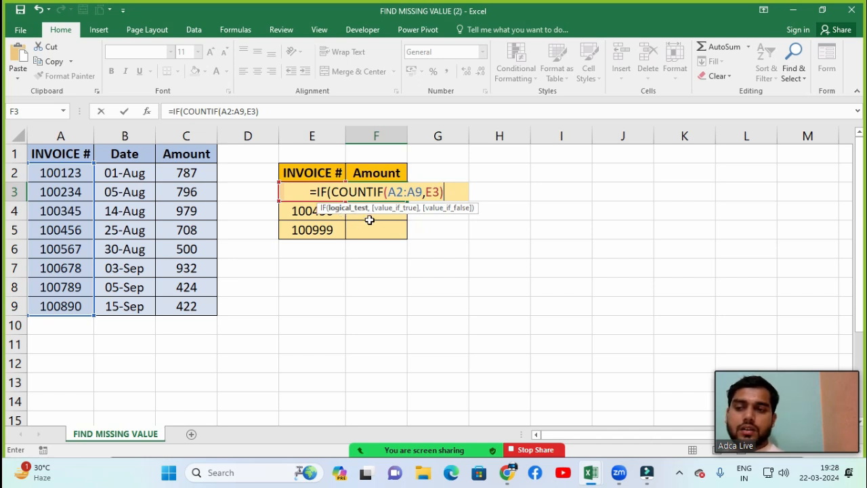
Step: Set the IF formula's value-if-true in F3 to "OK"
type(",")
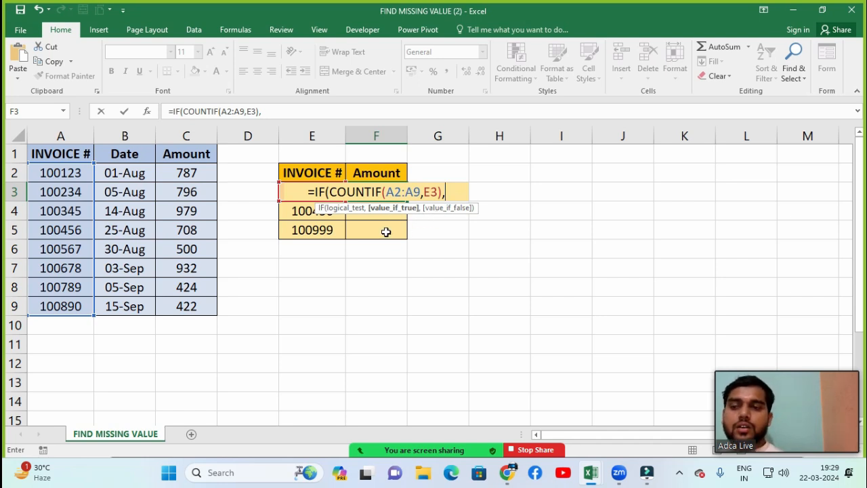
type("\"")
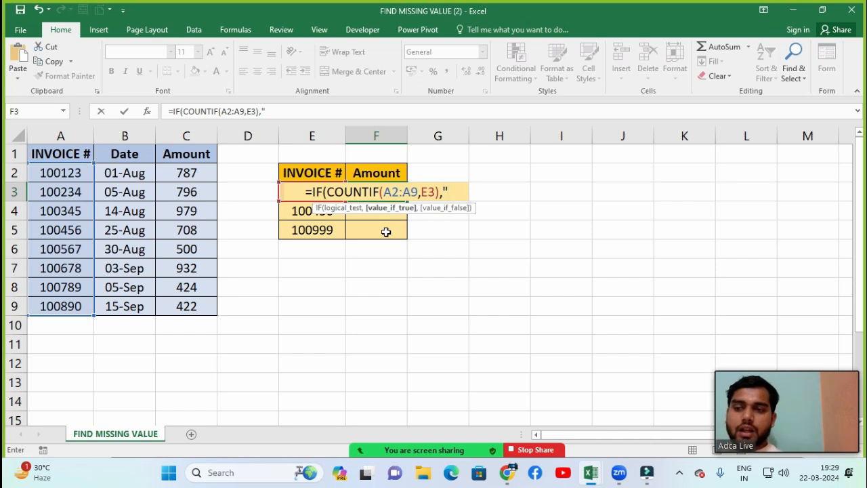
type("O")
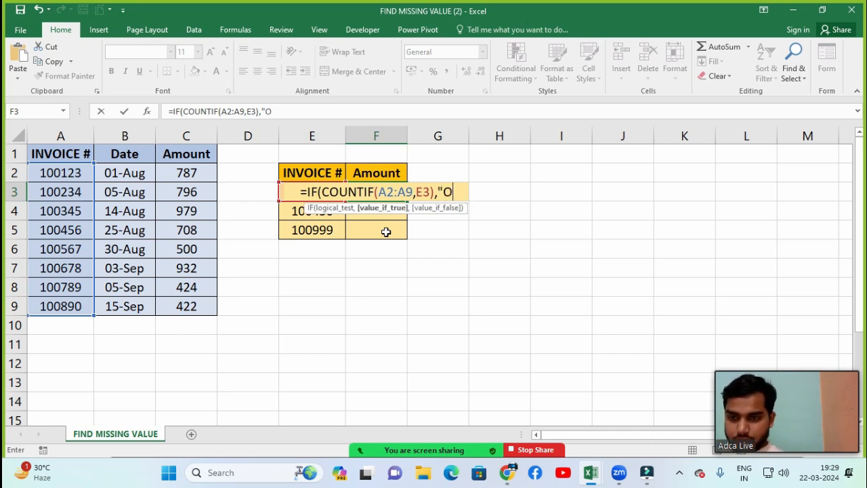
type("K\",")
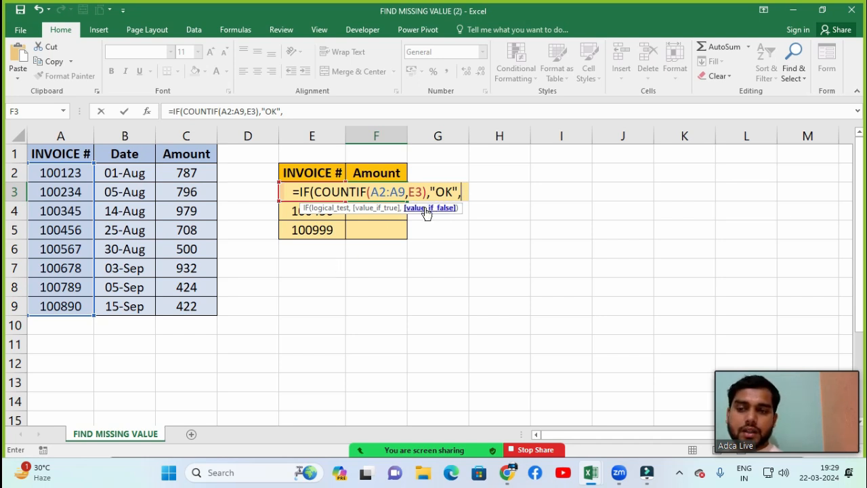
Step: Set the value-if-false argument to "MISSING", close the IF formula and enter it in F3
type("\"")
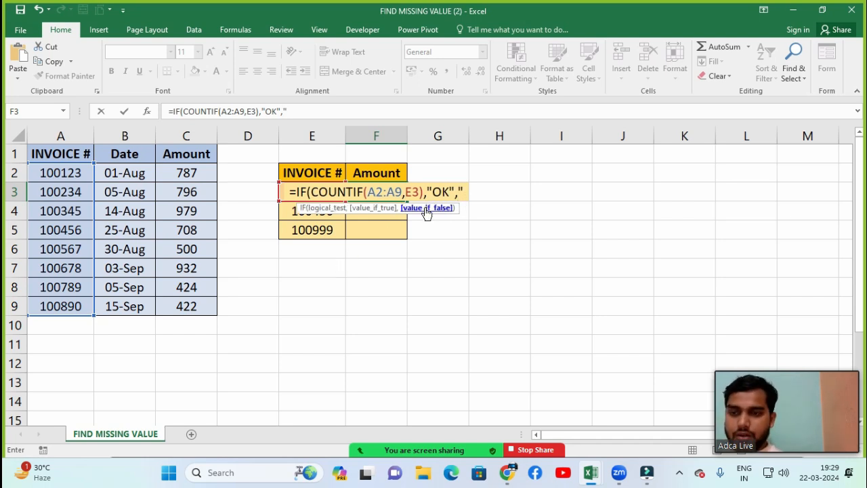
type("MSS")
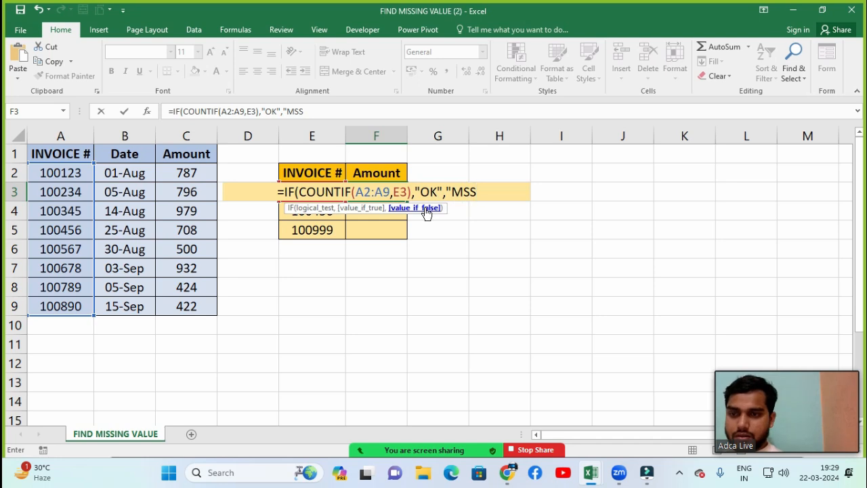
key("BackSpace")
key("BackSpace")
type("ISSI")
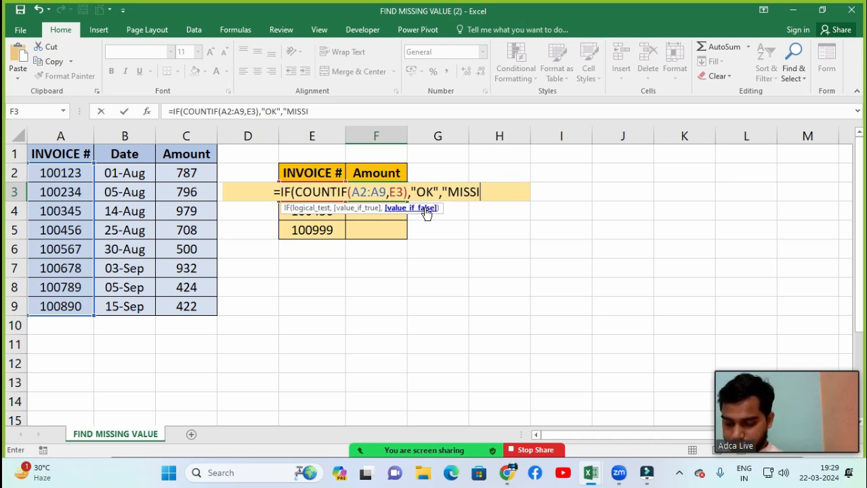
type("NG\"")
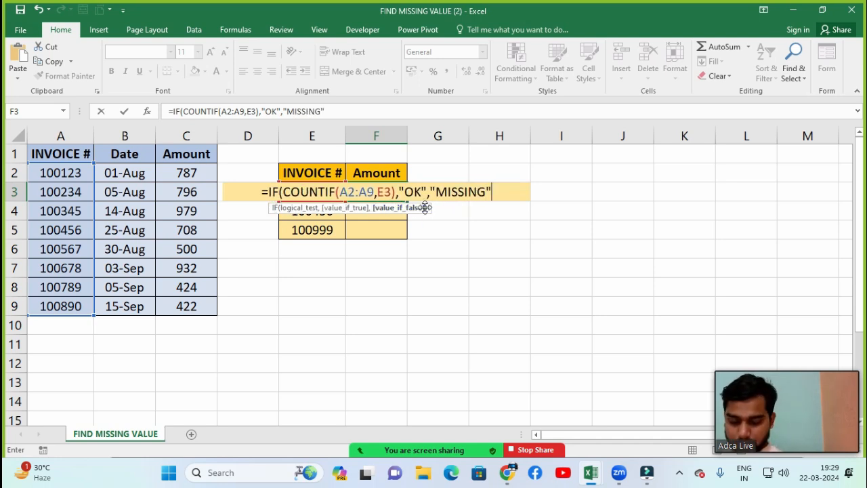
type(")")
key("Return")
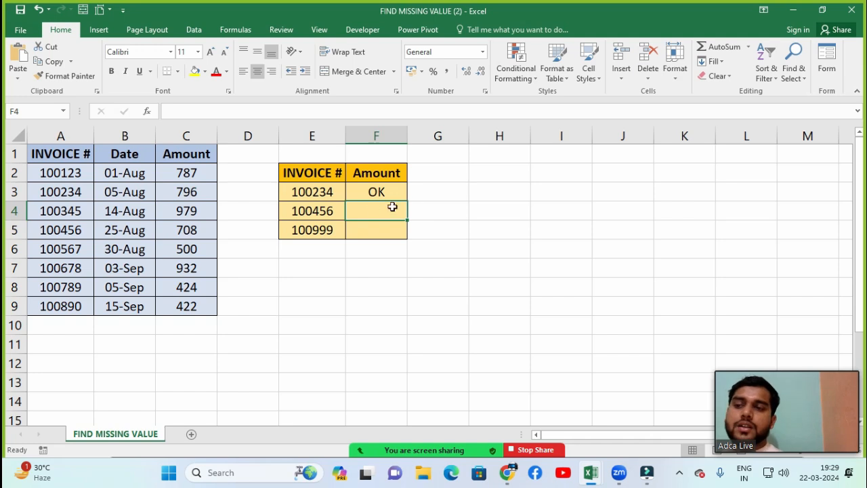
Step: Check F3's result against E3 and the invoice list, fill the formula down through F5, and review the copied results
left_click(360, 188)
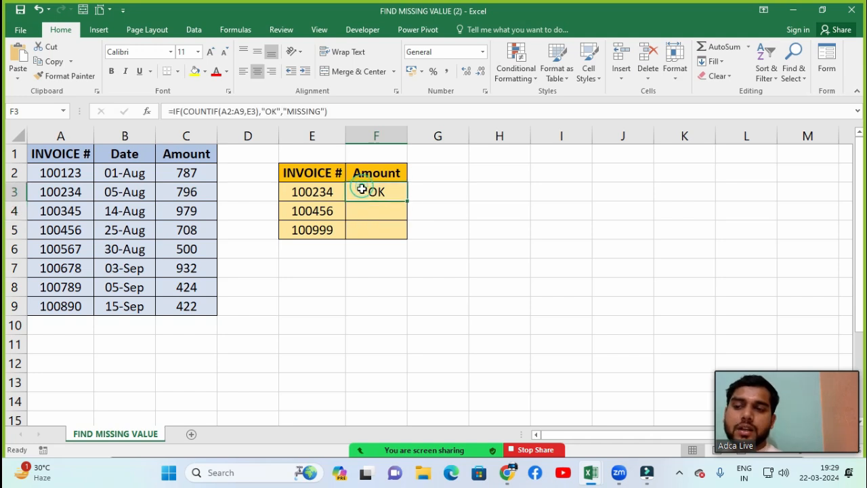
left_click(326, 192)
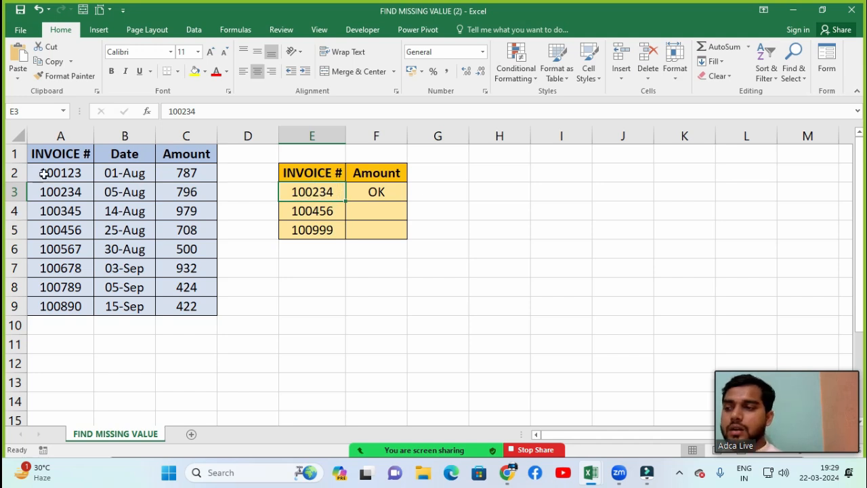
left_click_drag(45, 174, 45, 307)
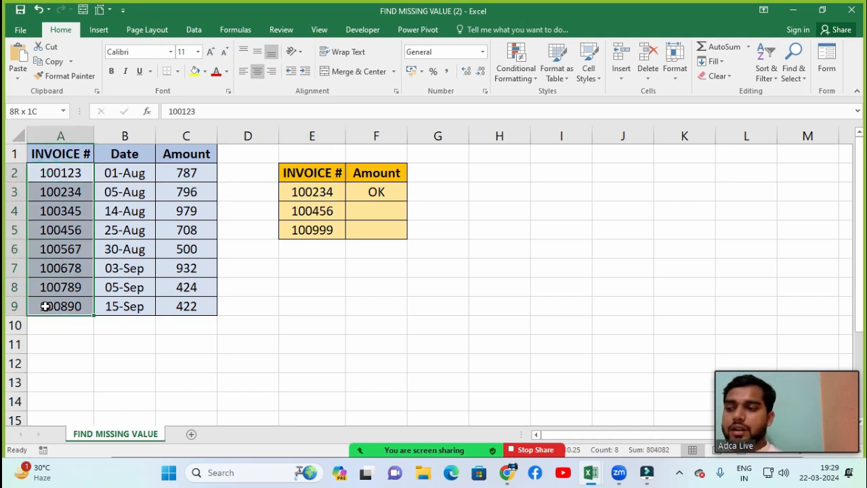
left_click(61, 193)
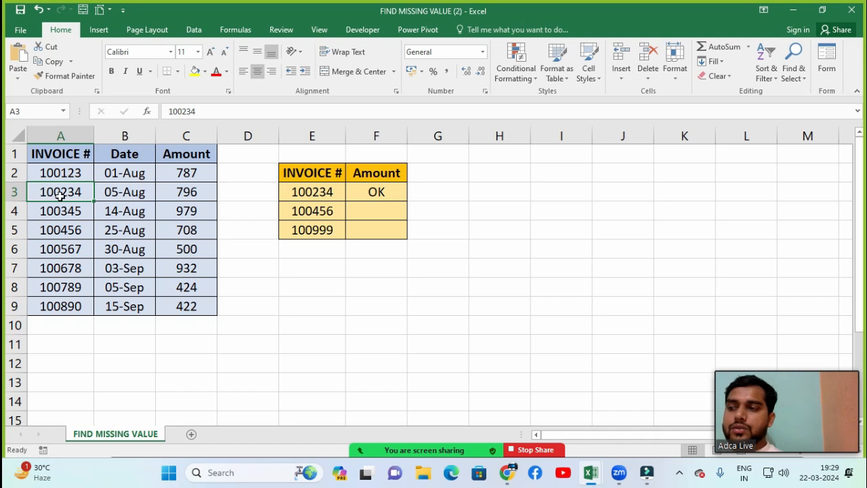
left_click(386, 192)
left_click_drag(407, 202, 410, 234)
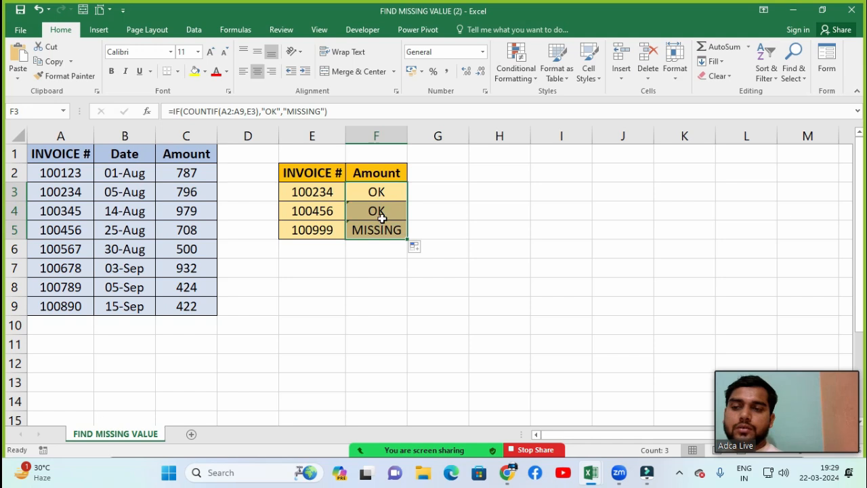
left_click(379, 213)
left_click(376, 230)
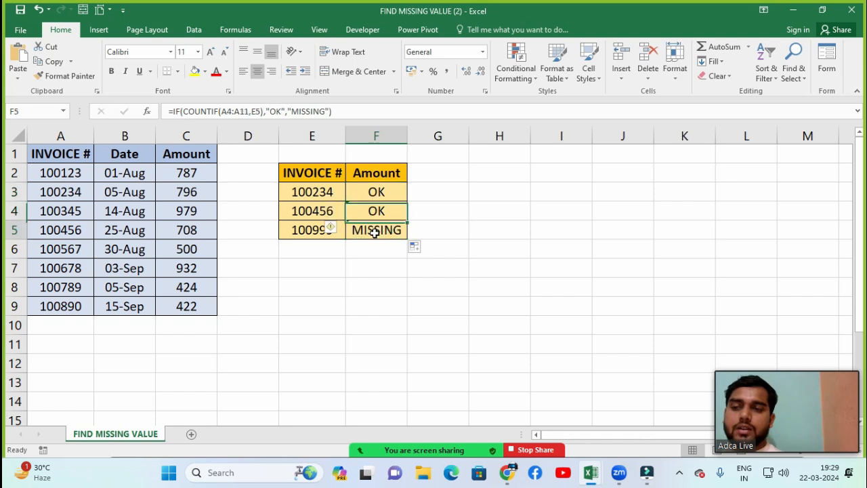
left_click(309, 232)
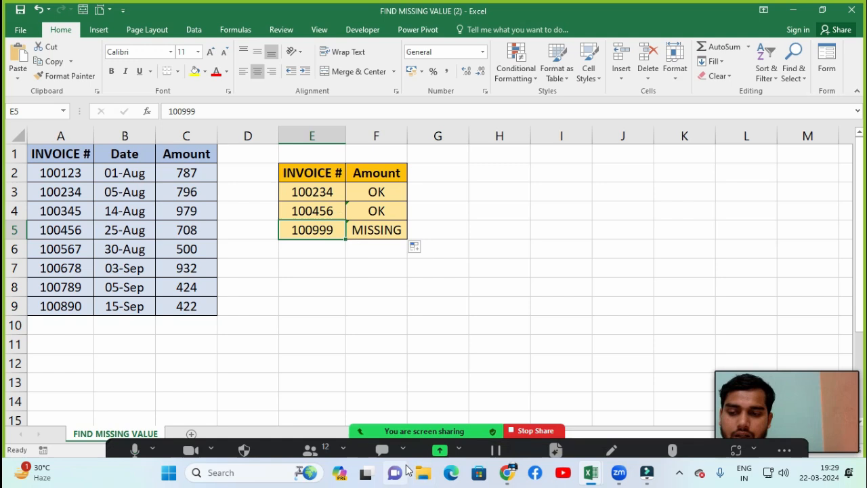
left_click(310, 450)
scroll(579, 235, "down", 4)
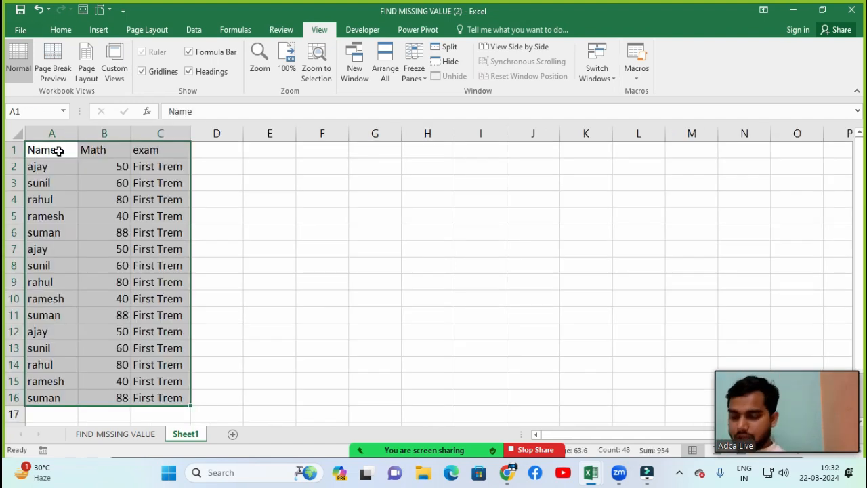
Step: Apply an outside border around the table in A1:C16 on Sheet1
key("alt")
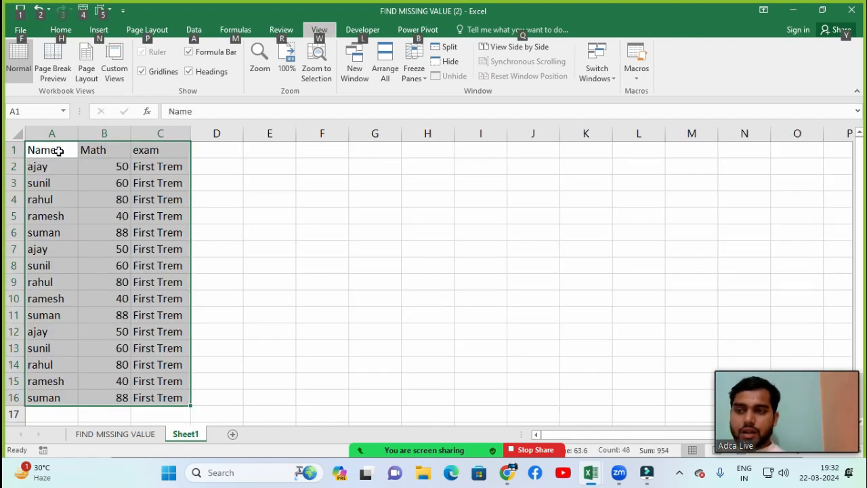
key("h")
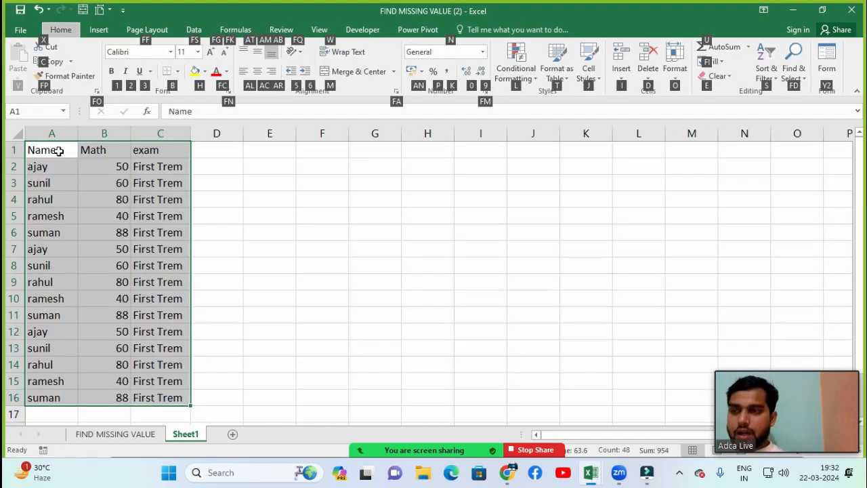
key("b")
key("a")
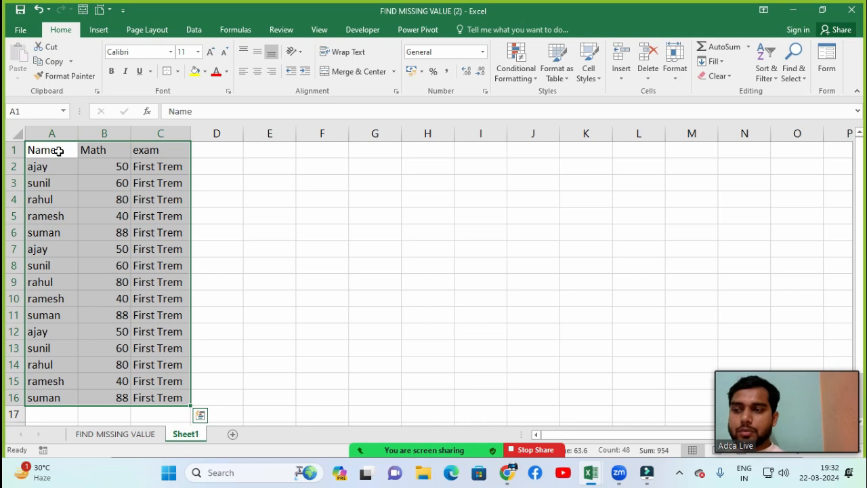
Step: Apply all borders to the first block of student rows, A2:C6, and fill it with light blue
left_click(59, 151)
key("Down")
key("shift+Right")
key("shift+Right")
key("shift+Down")
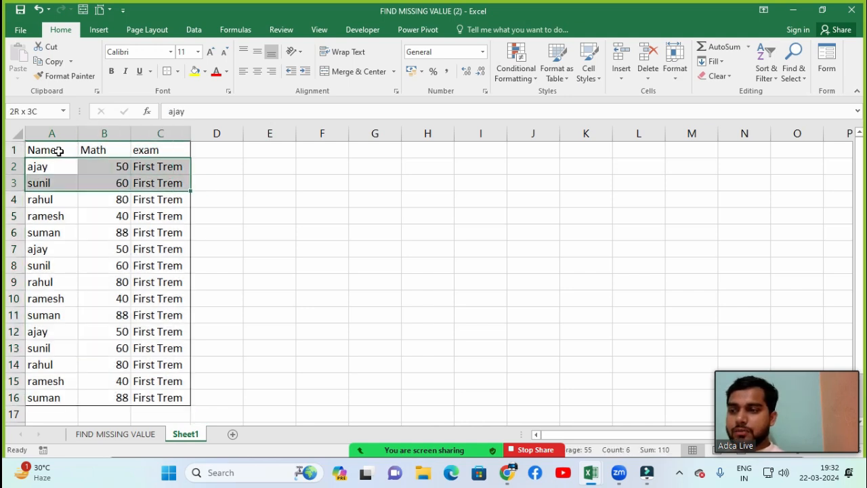
key("shift+Down")
key("shift+Down")
key("shift+Down")
key("shift+Down")
key("shift+Up")
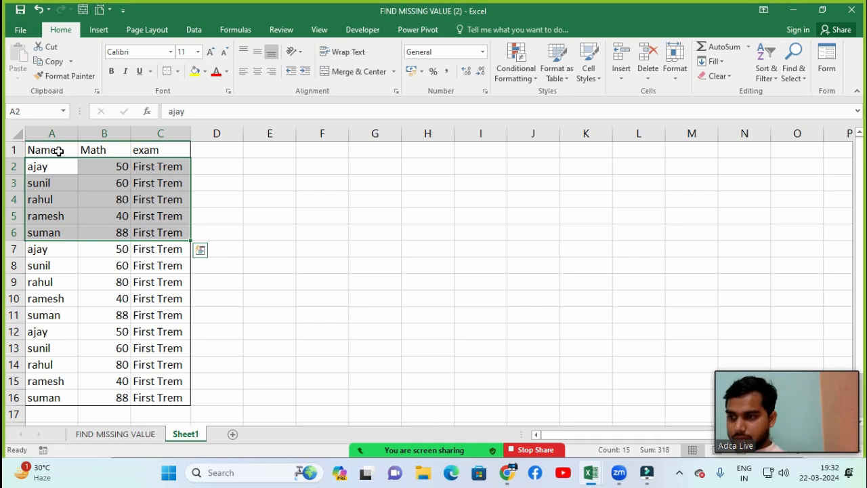
key("alt")
key("h")
key("h")
key("Right")
key("Right")
key("Right")
key("Down")
key("Down")
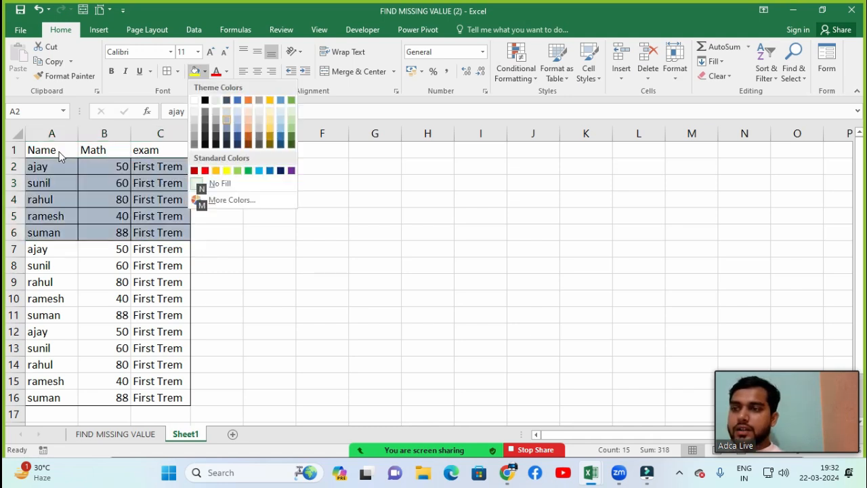
key("Return")
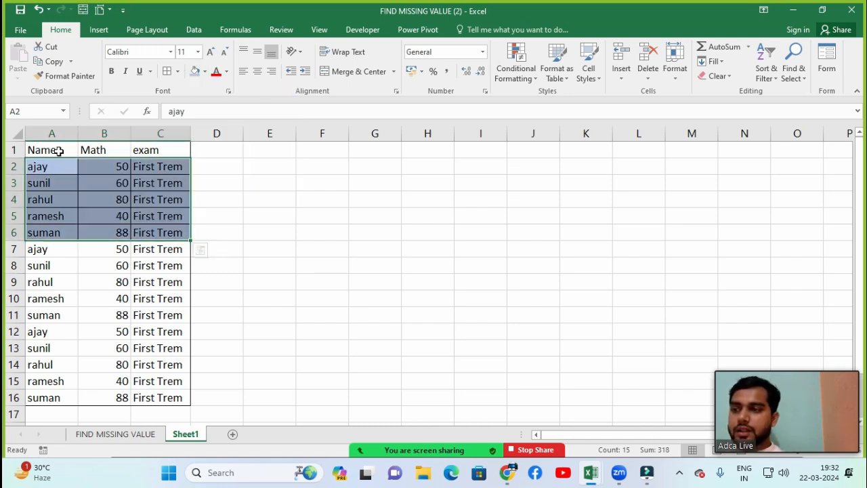
Step: Apply all borders to the second block of student rows, A7:C11
key("Down")
key("Down")
key("Down")
key("Down")
key("Down")
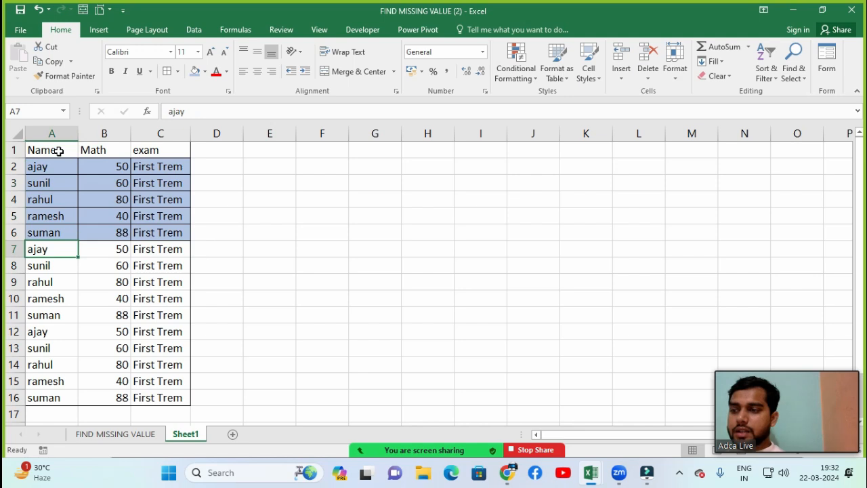
key("shift+Right")
key("shift+Right")
key("shift+Down")
key("shift+Down")
key("shift+Down")
key("shift+Down")
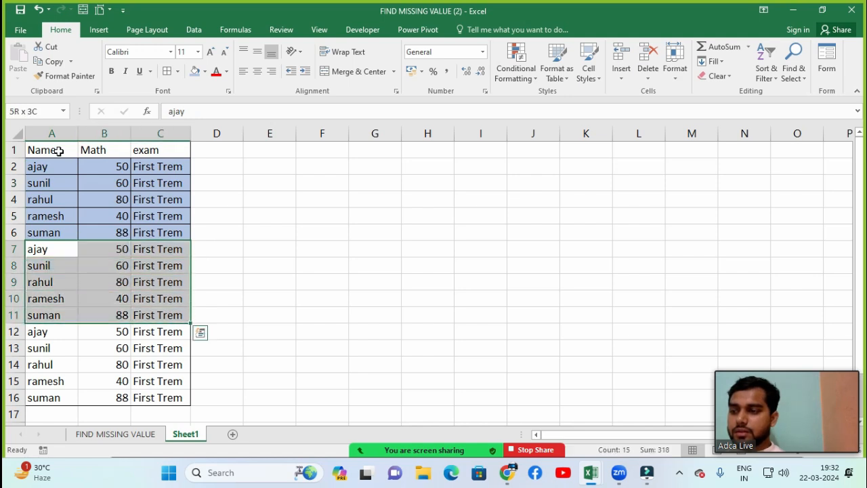
key("alt")
key("h")
key("b")
key("a")
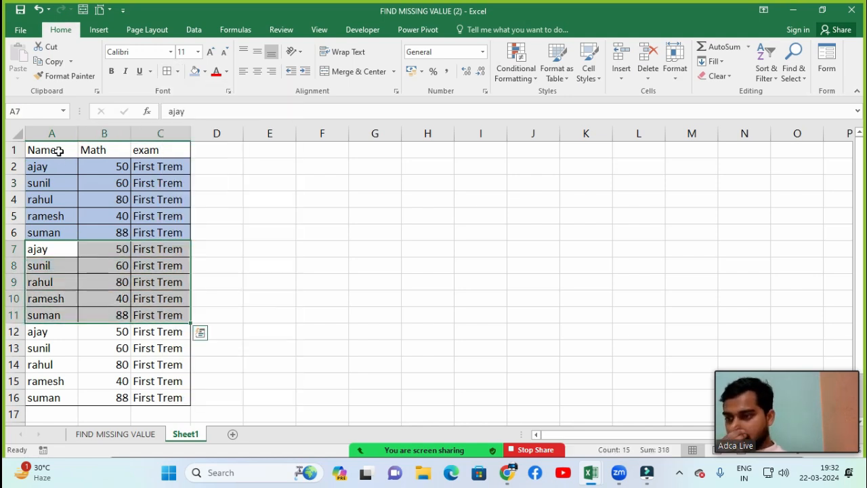
Step: Fill the second block of student rows, A7:C11, with light orange
key("alt")
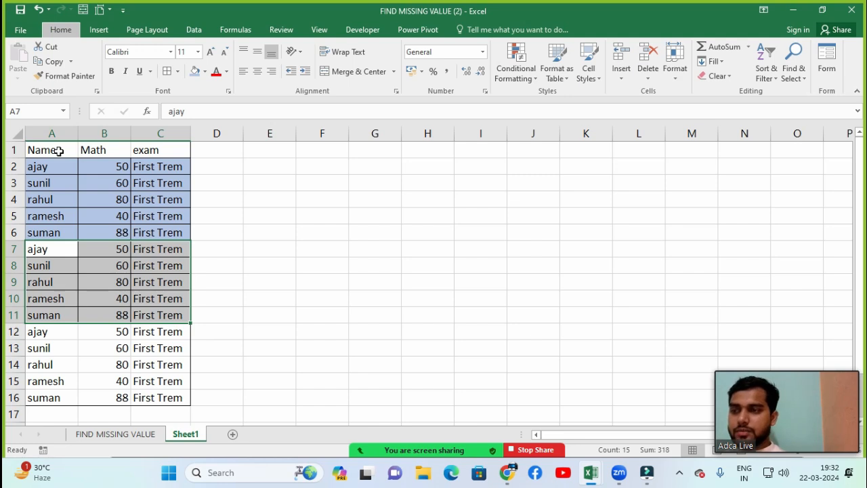
key("h")
key("h")
key("Right")
key("Right")
key("Right")
key("Right")
key("Right")
key("Down")
key("Down")
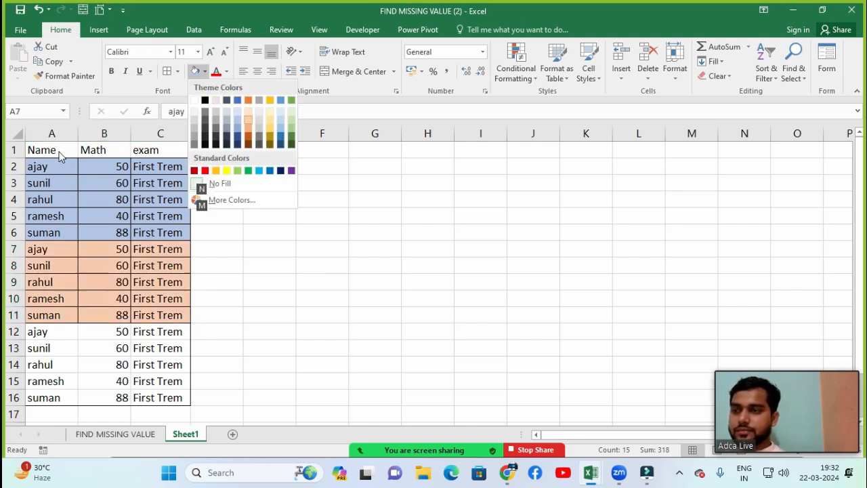
key("Return")
Step: Apply all borders to the third block of student rows, A12:C16, and fill it with light green
key("Down")
key("Down")
key("Down")
key("Down")
key("Down")
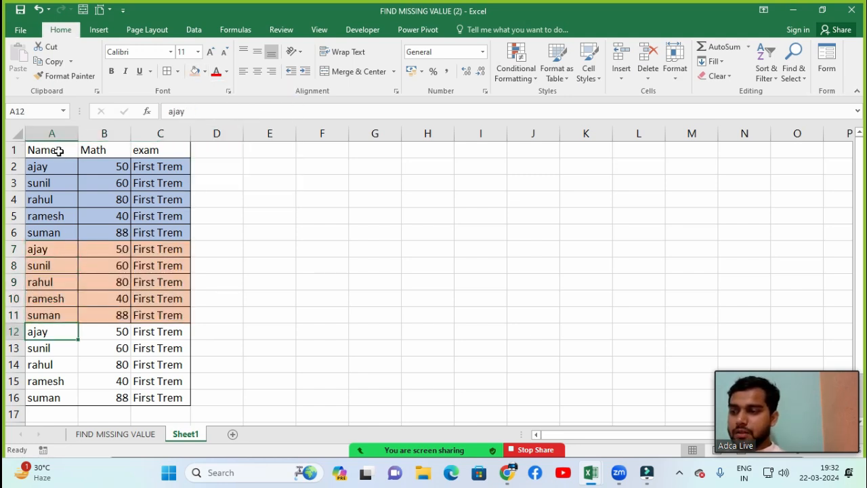
key("shift+Right")
key("shift+Right")
key("shift+Down")
key("shift+Down")
key("shift+Down")
key("shift+Down")
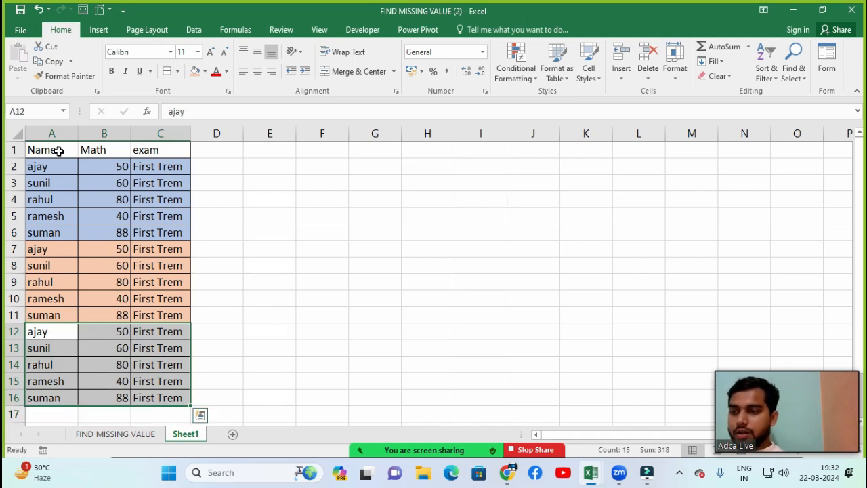
key("alt+h")
key("h")
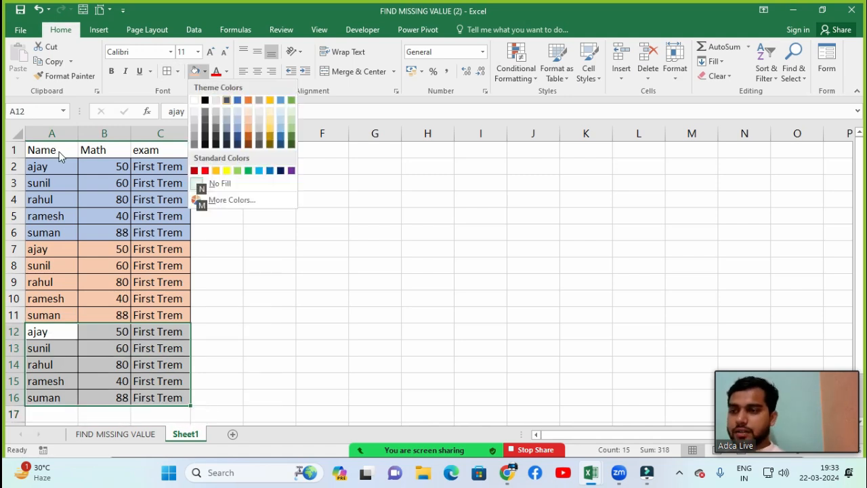
key("Right")
key("Right")
key("Right")
key("Right")
key("Down")
key("Down")
key("Right")
key("Right")
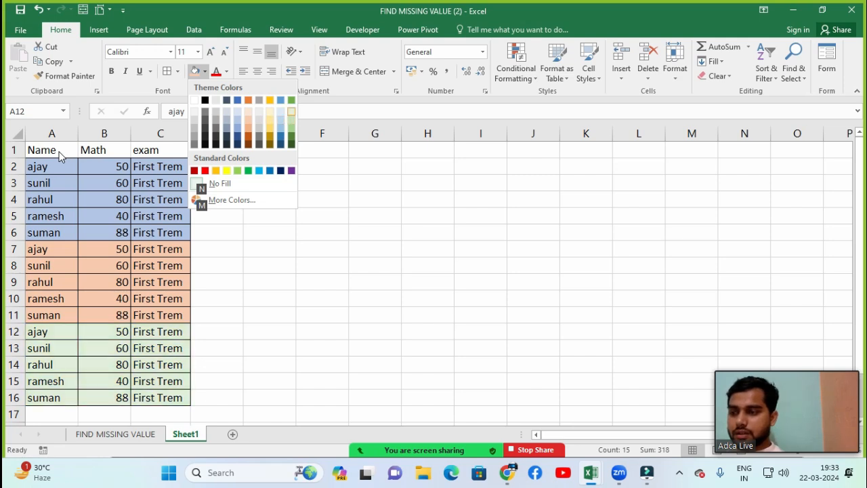
key("Down")
key("Down")
key("Up")
key("Return")
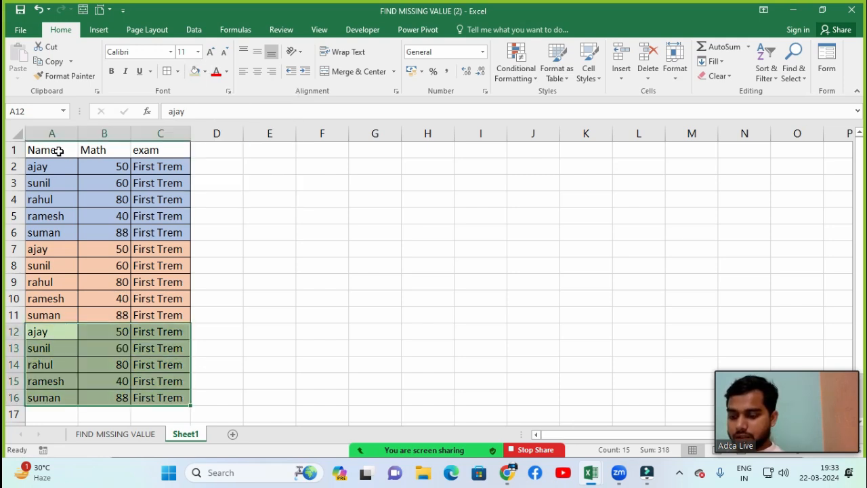
key("Up")
key("Up")
key("Up")
key("Up")
key("Up")
key("Up")
key("Up")
key("Up")
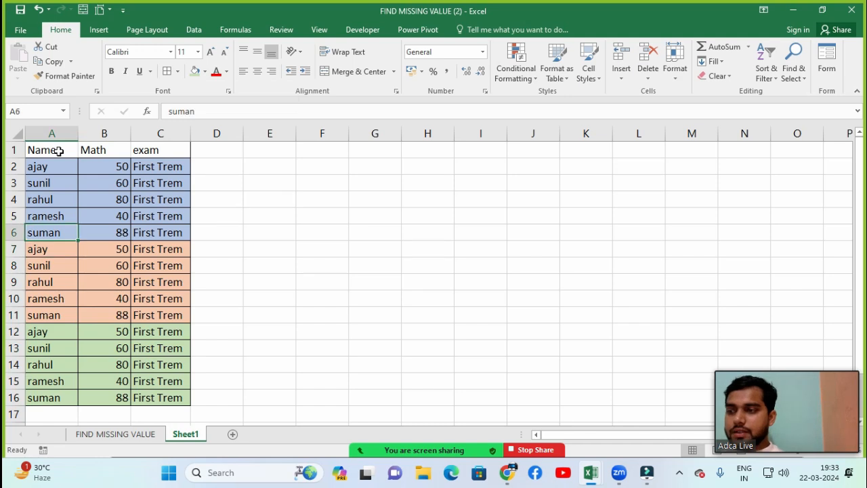
Step: Make the header row A1:C1 bold and fill it with yellow
key("Up")
key("Up")
key("Up")
key("shift+Right")
key("shift+Right")
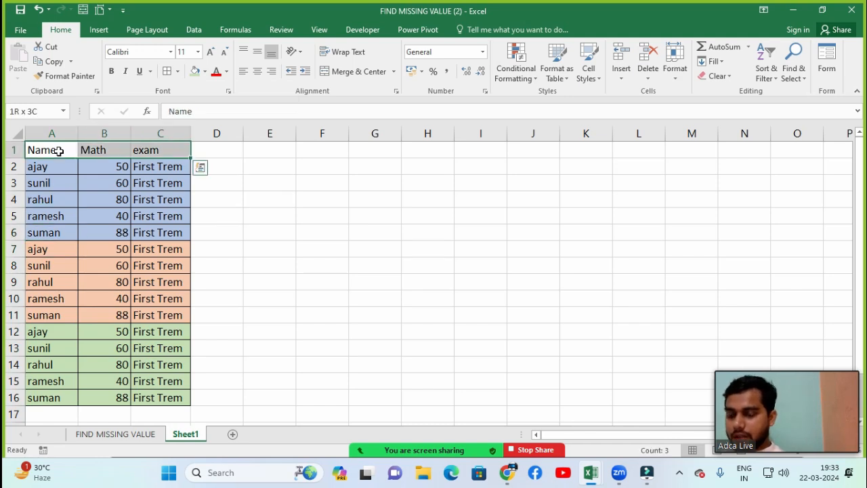
Step: Change the exam entries to Second trem in C7:C11 and Third trem in C12:C16, and dismiss the meeting time notice
key("Down")
key("Down")
key("Down")
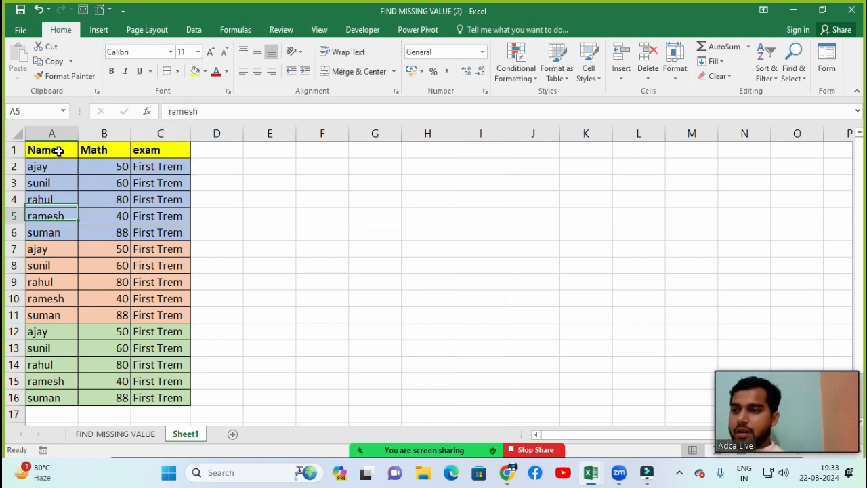
key("Right")
key("Right")
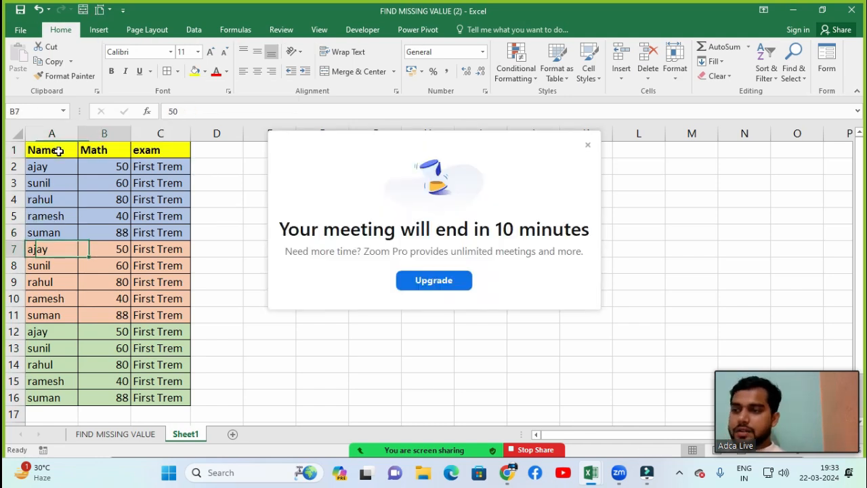
left_click(587, 145)
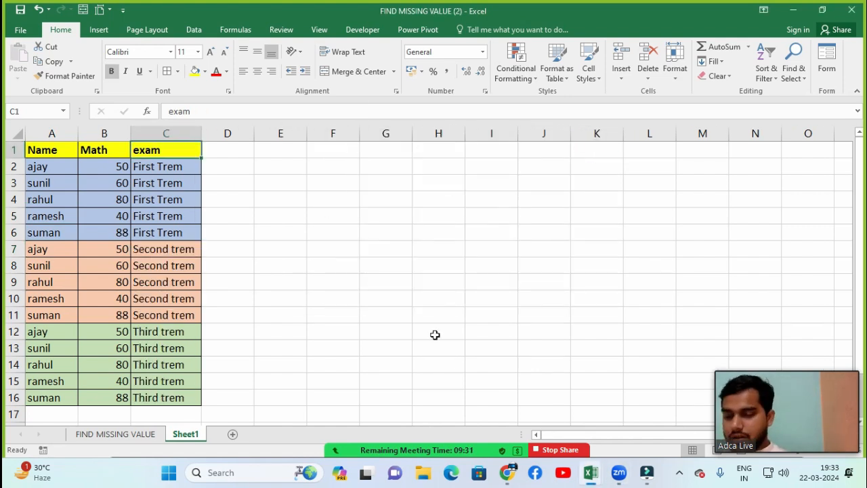
Step: Copy the header row A1:C1 to E1:G1 to start a second table beside the marks list
left_click(237, 182)
left_click(277, 178)
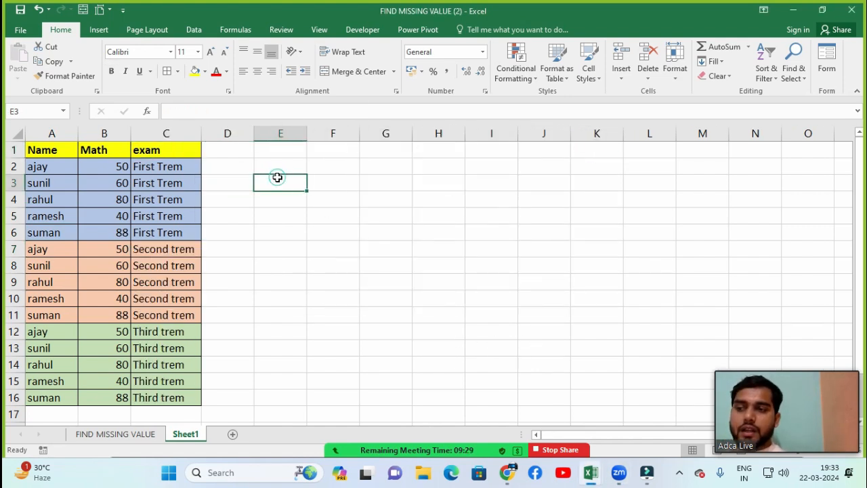
left_click(270, 162)
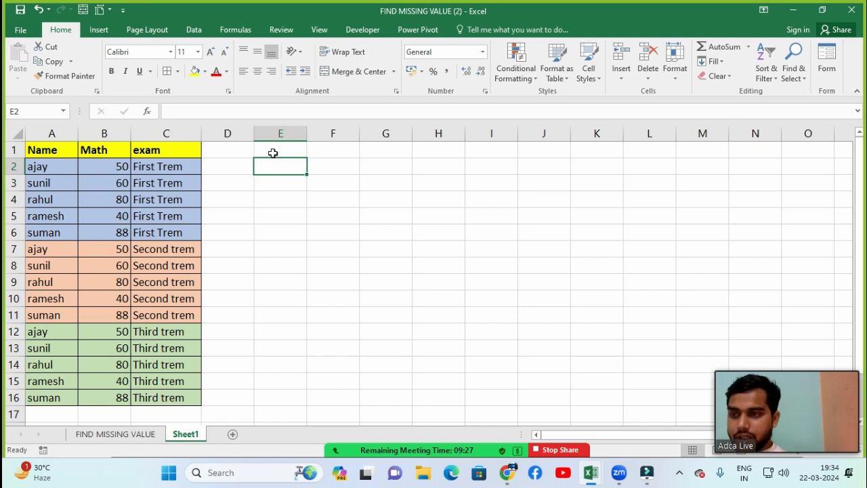
left_click(271, 150)
left_click_drag(43, 149, 158, 150)
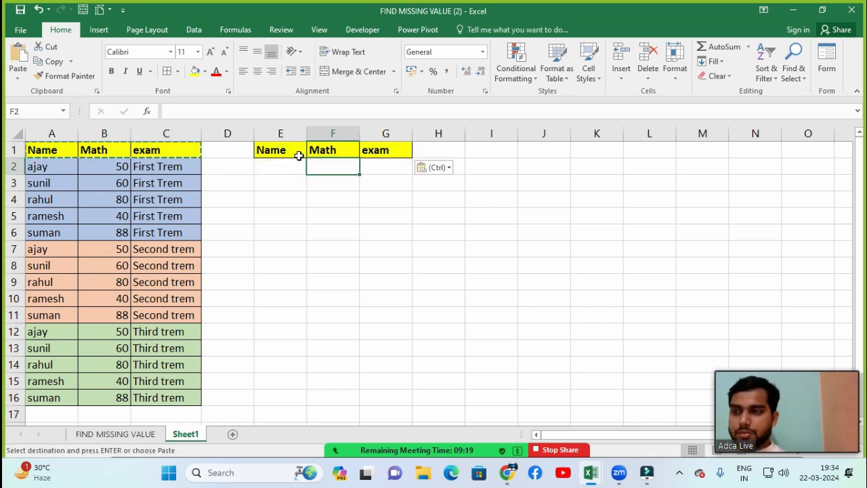
key("Escape")
Step: Copy the student names from A2:A6 to E2:E6 and remove the fill colour from the copied cells
left_click(276, 167)
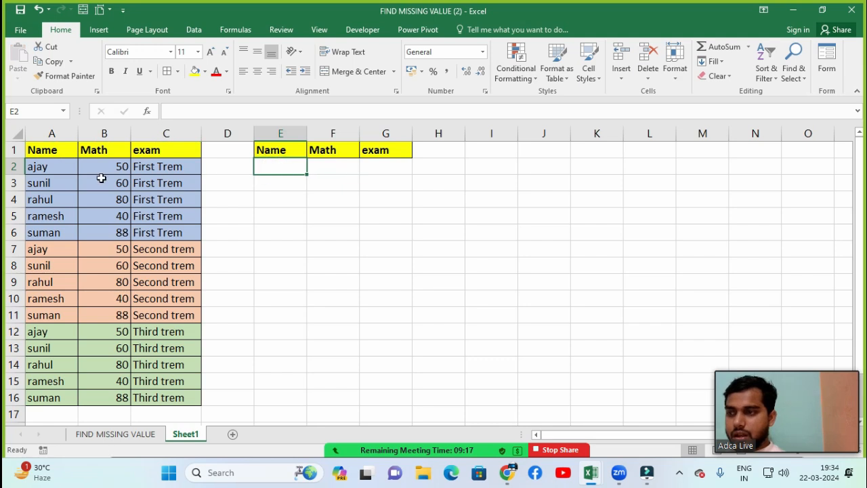
left_click_drag(55, 169, 51, 224)
key("ctrl+c")
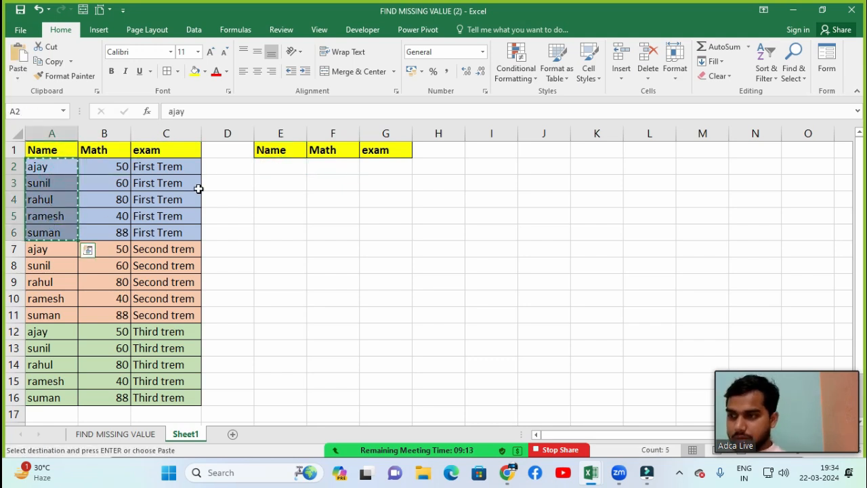
left_click(263, 164)
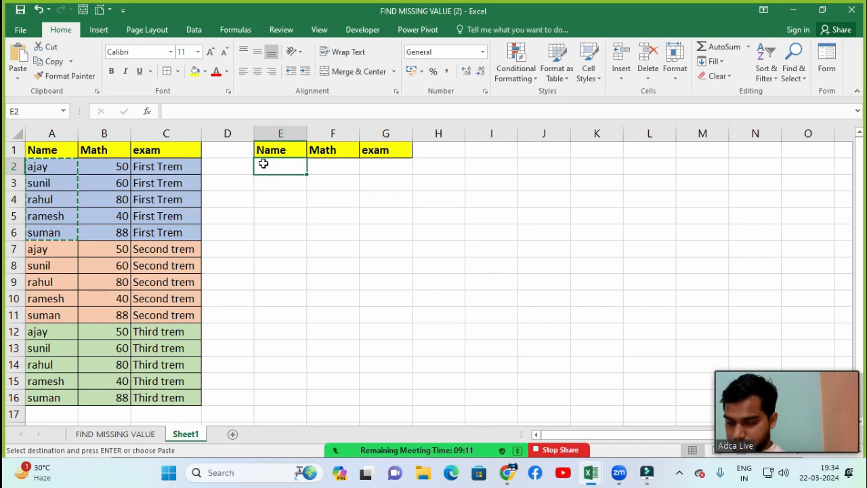
key("ctrl+v")
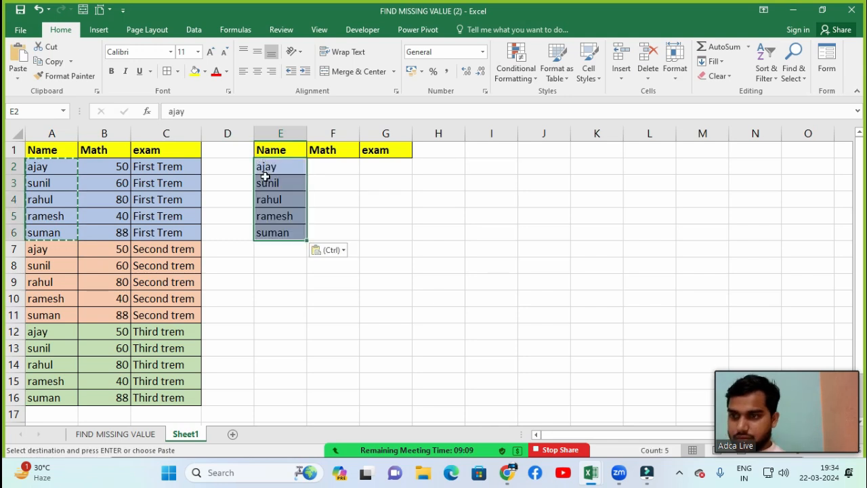
left_click(205, 72)
left_click(213, 184)
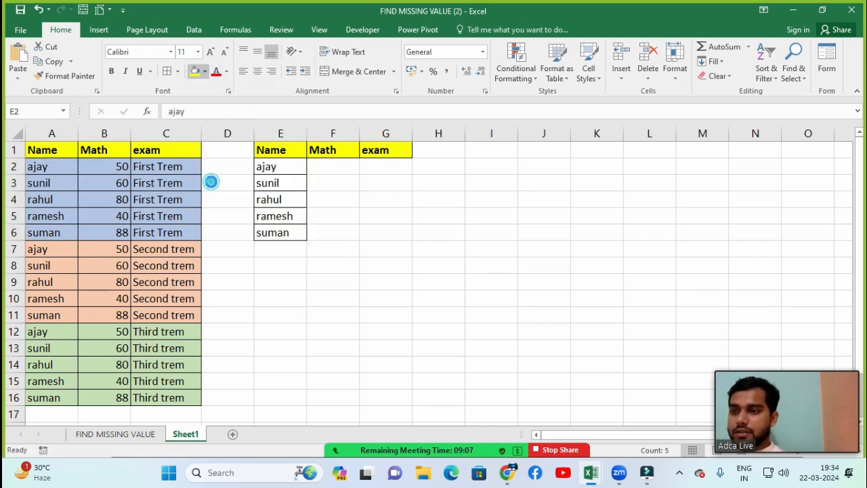
Step: Apply all borders to the new table range E1:G6
left_click(354, 187)
left_click(288, 150)
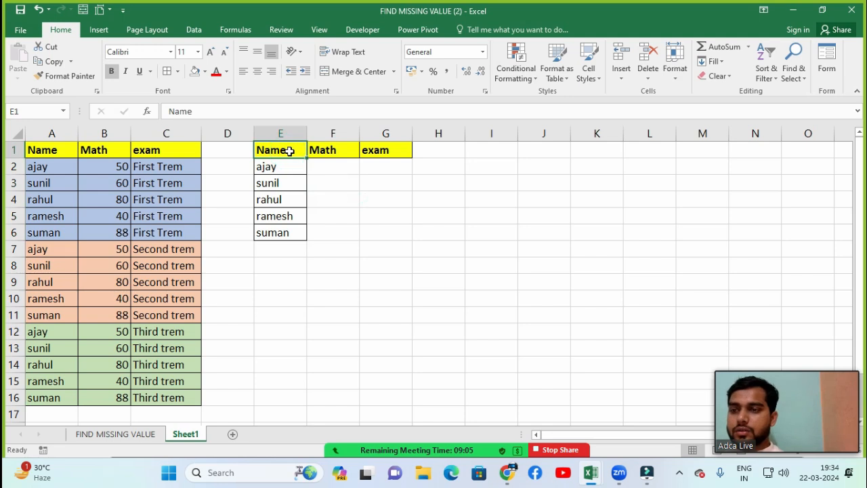
key("shift+Right")
key("shift+Right")
key("shift+Down")
key("shift+Down")
key("shift+Down")
key("shift+Down")
key("shift+Down")
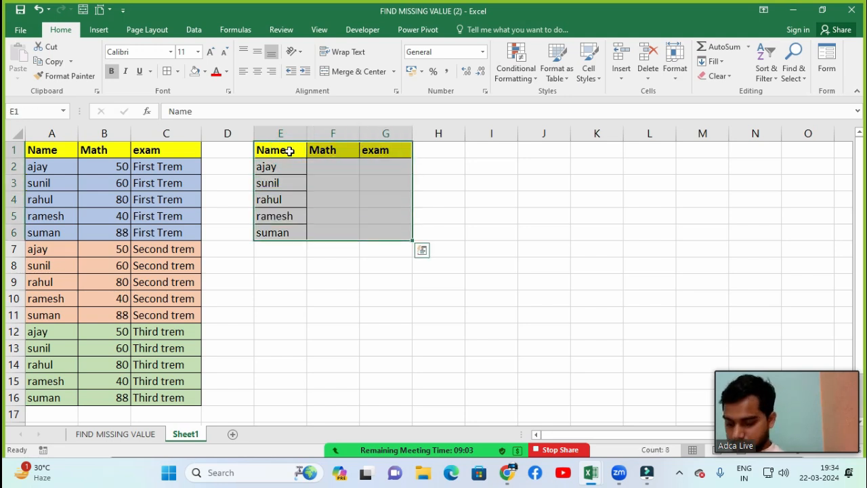
key("alt+h")
key("b")
key("a")
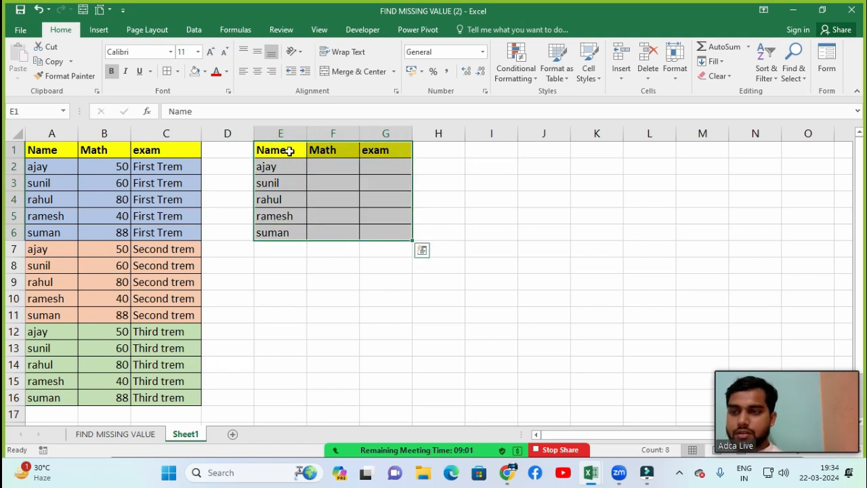
Step: Enter the new table's column headings First Trem in F1, Second Trem in G1 and Third Trem in H1
key("Right")
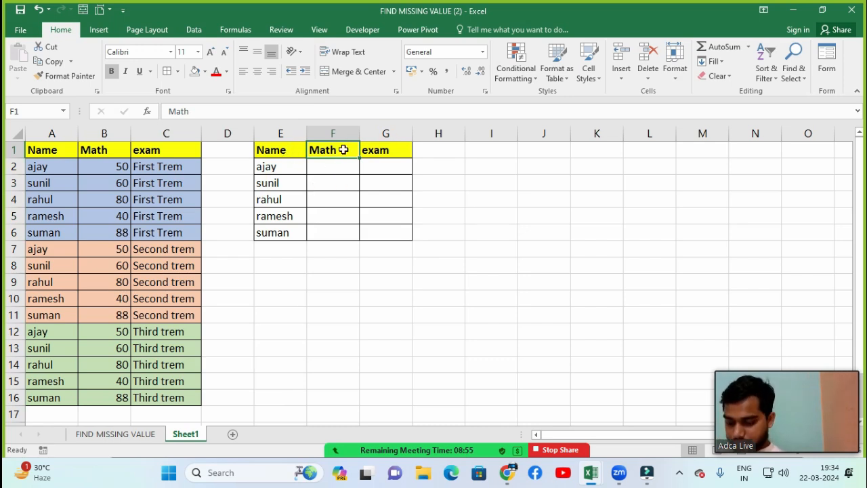
type("First")
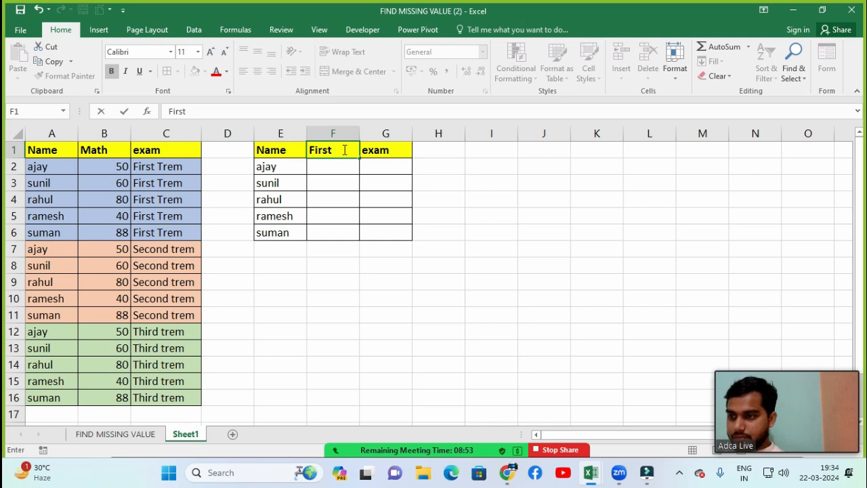
type(" Trem")
key("Tab")
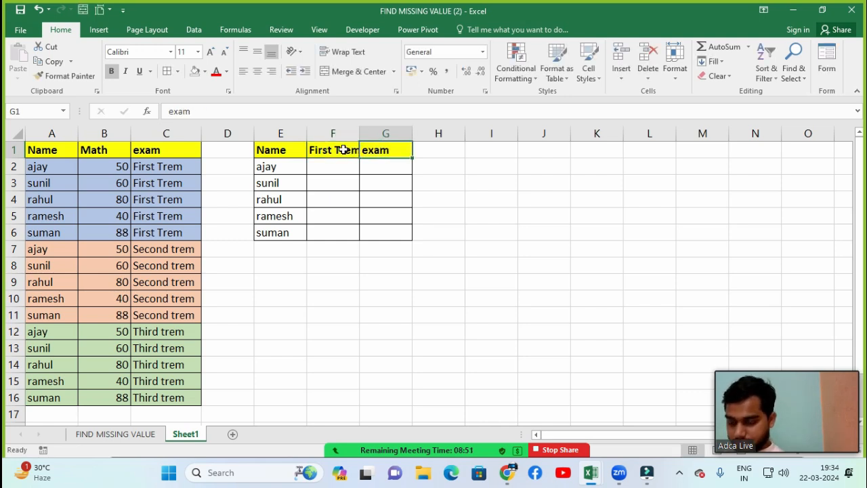
type("Second")
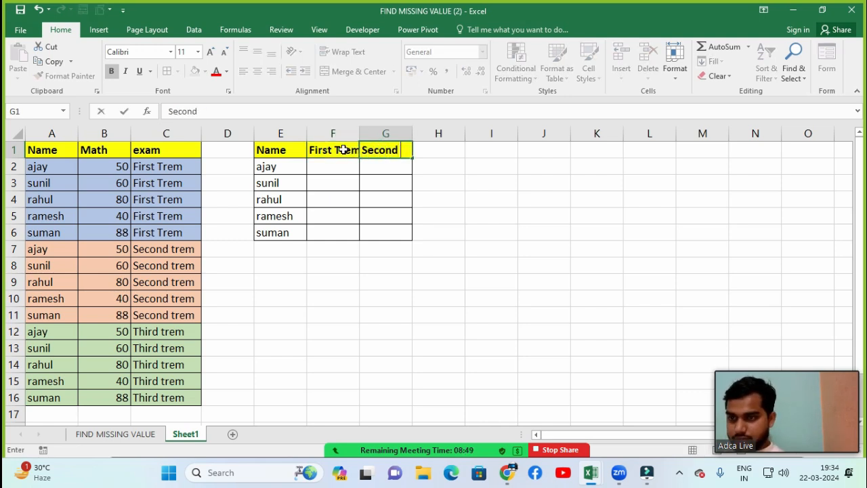
type(" Trem")
key("Tab")
type("Th")
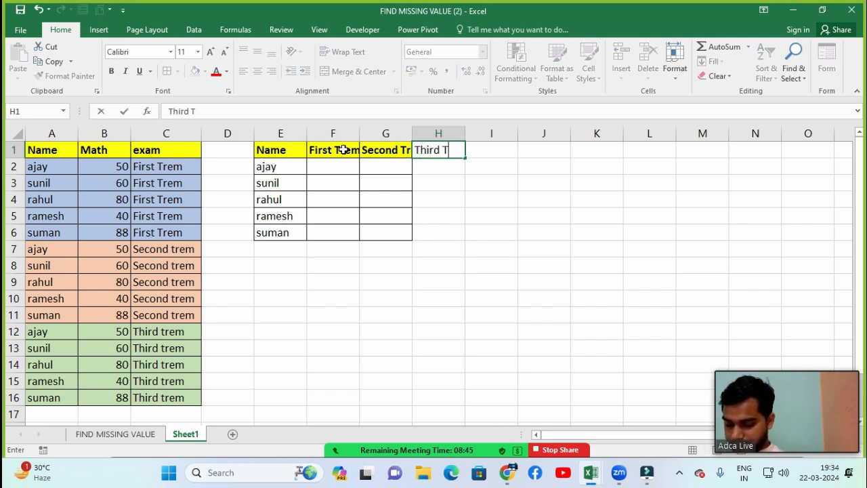
type("ird Trem\\")
key("BackSpace")
key("Return")
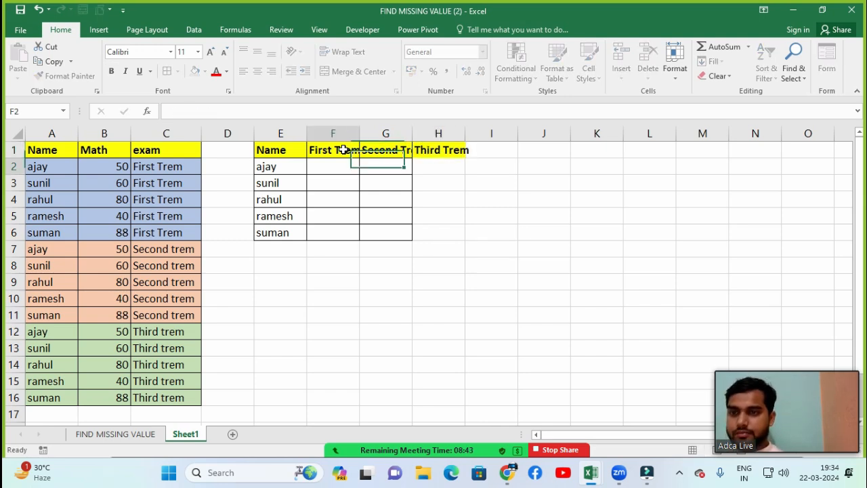
Step: Apply all borders to the Second Trem and Third Trem columns, G1:H6
key("Up")
key("Right")
key("shift+Right")
key("shift+Down")
key("shift+Down")
key("shift+Down")
key("shift+Down")
key("shift+Down")
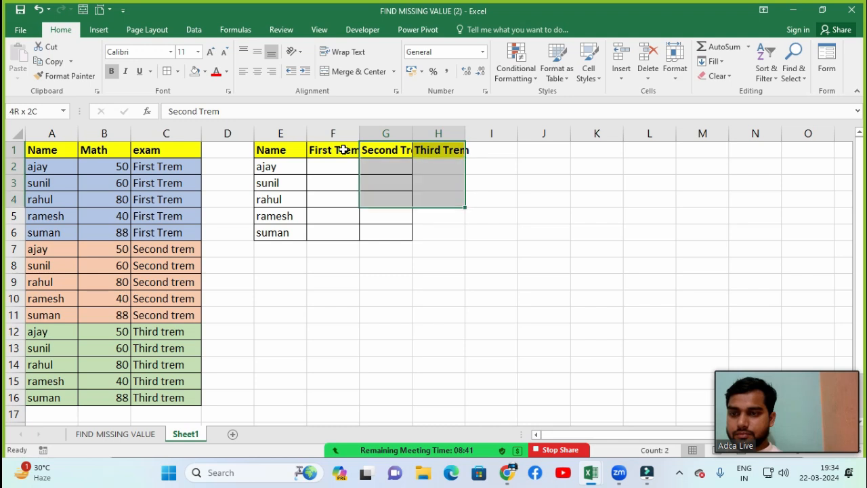
key("alt+h")
key("b")
key("a")
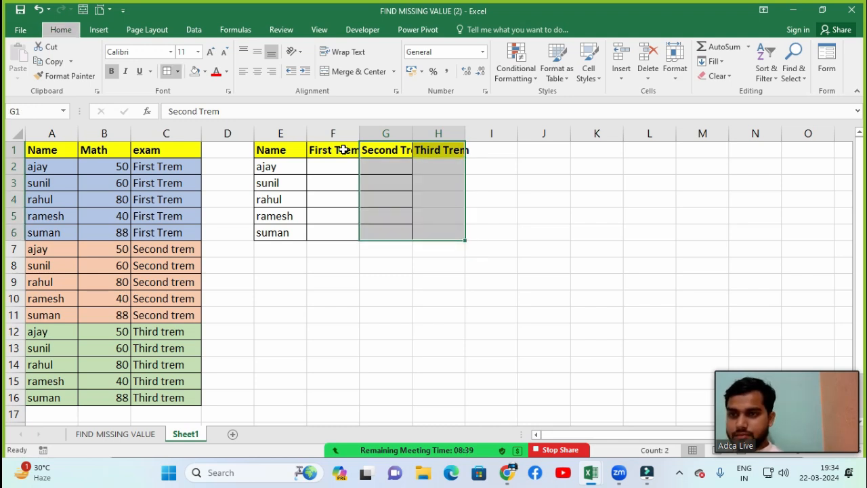
Step: AutoFit the widths of columns G, H and F to their term headings
key("Up")
key("alt+h")
key("o")
key("i")
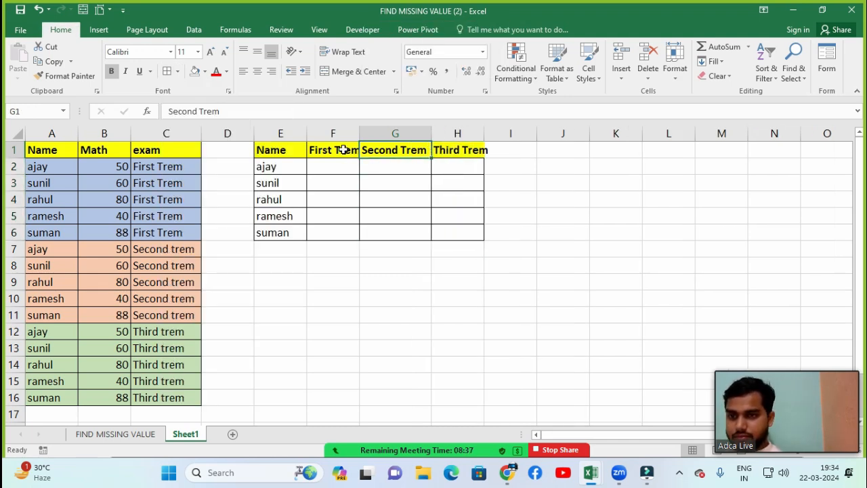
key("Right")
key("alt+o")
key("c")
key("a")
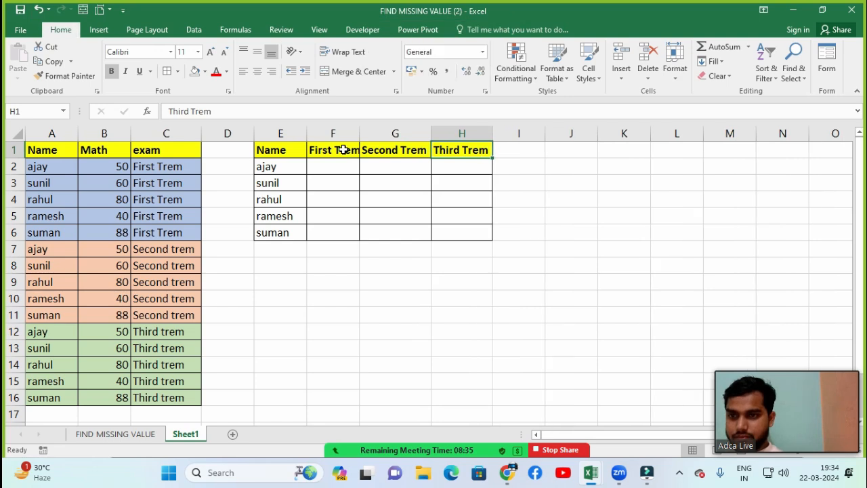
key("Down")
key("Left")
key("Left")
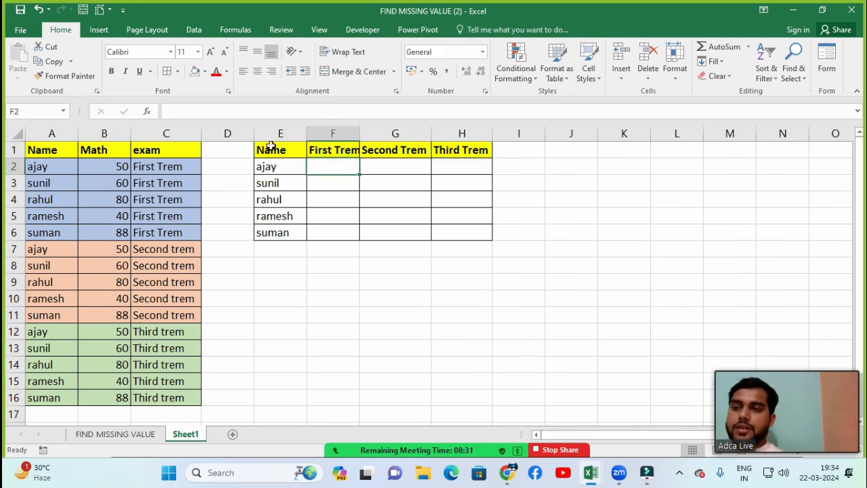
double_click(354, 132)
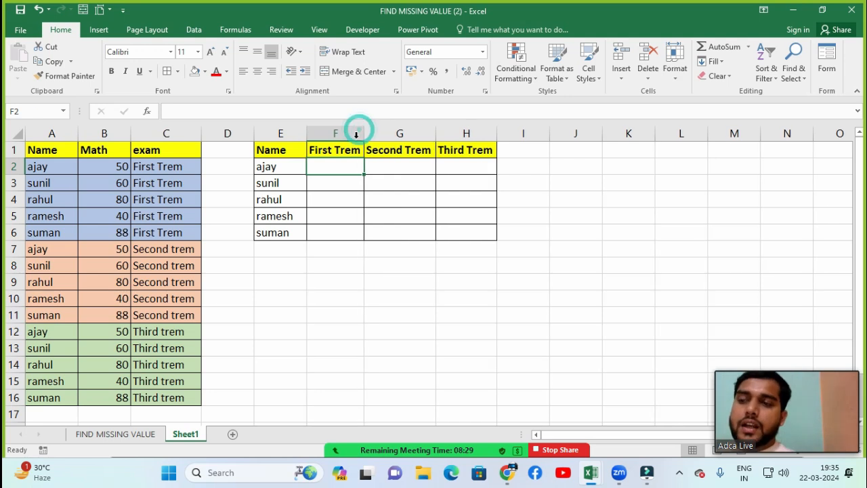
Step: Examine the name, Math mark and exam term of each student record in rows 2 to 4
left_click(339, 302)
left_click(339, 214)
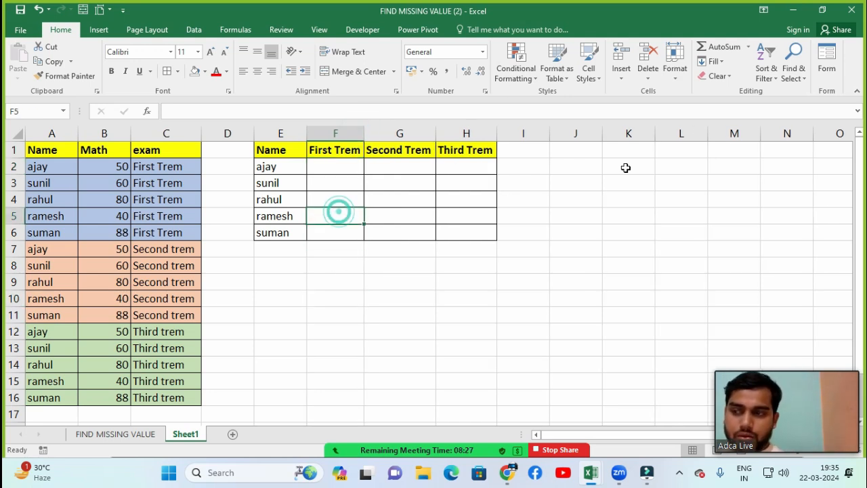
left_click(43, 182)
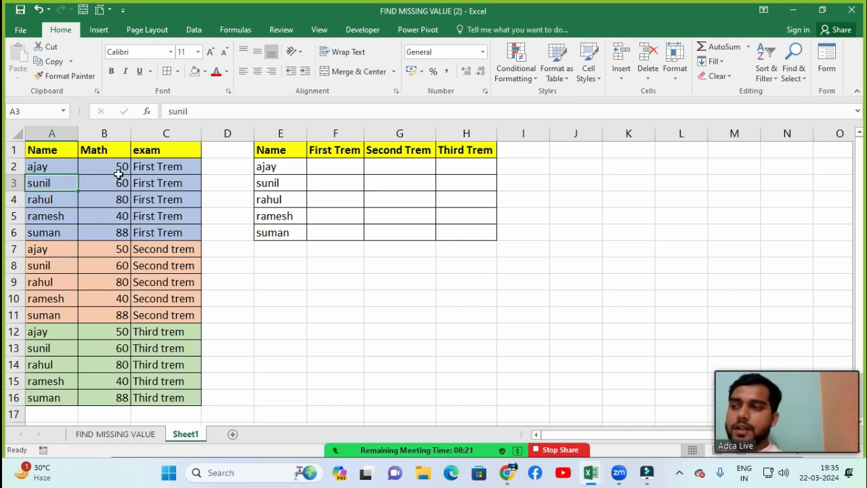
left_click(42, 171)
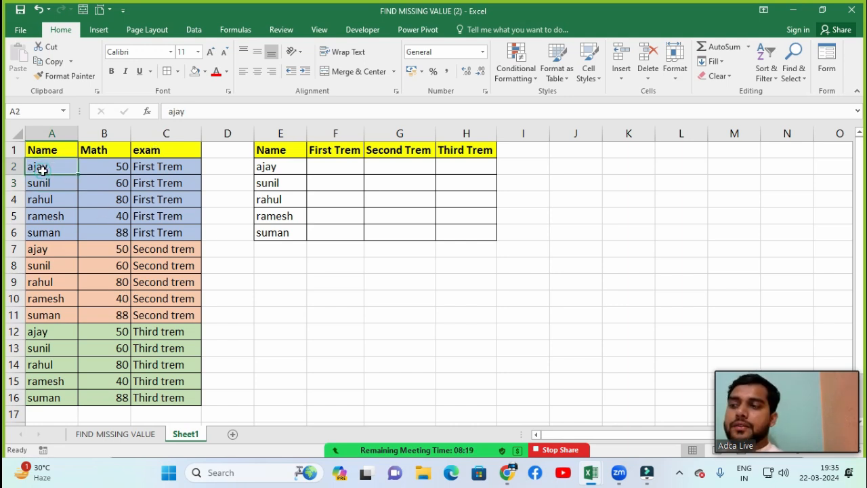
left_click(103, 165)
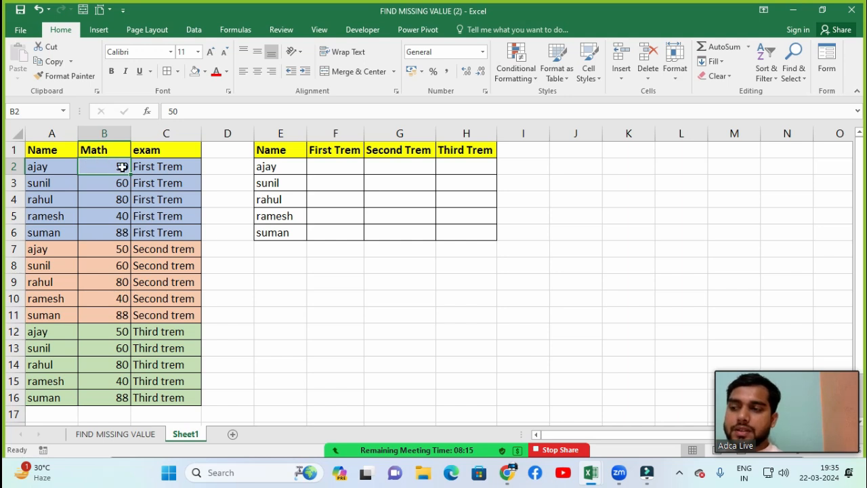
left_click(151, 173)
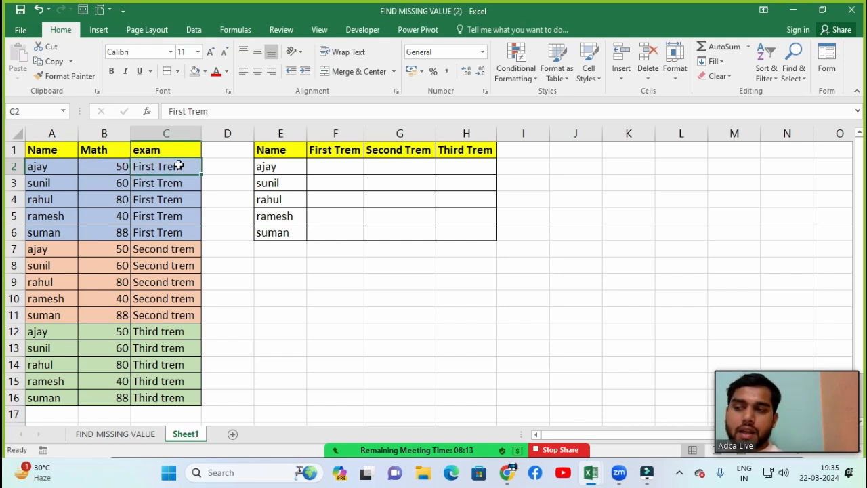
left_click(31, 187)
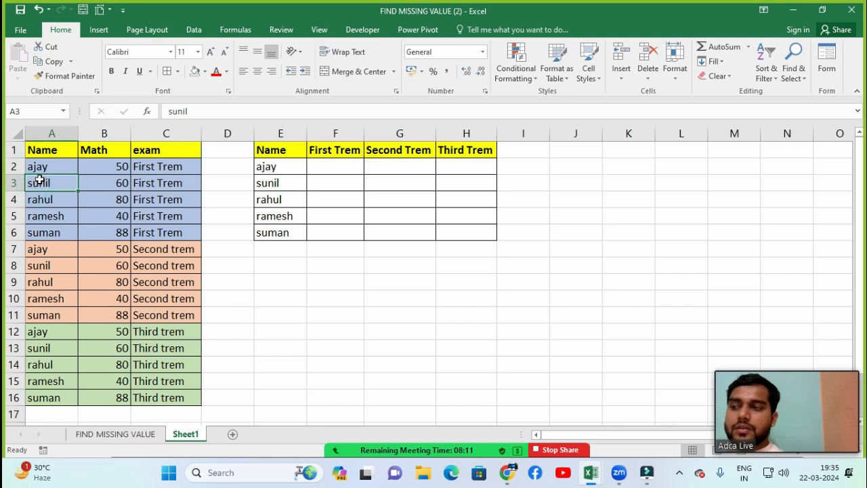
left_click(102, 186)
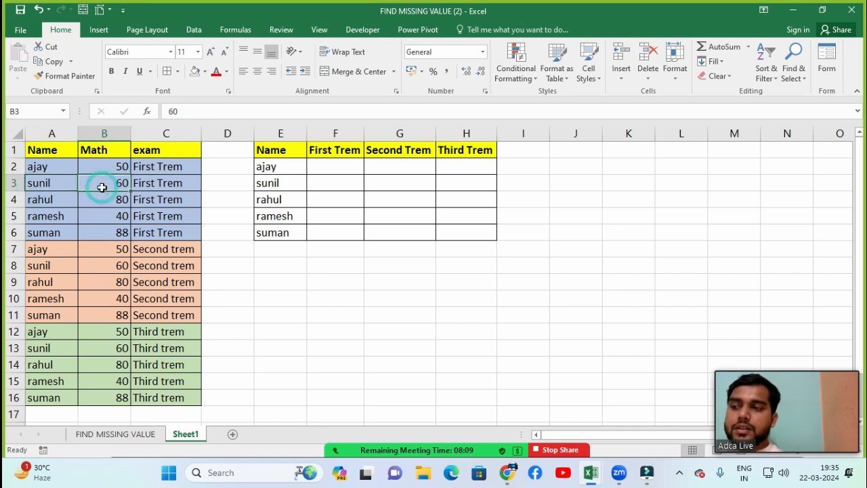
left_click(152, 187)
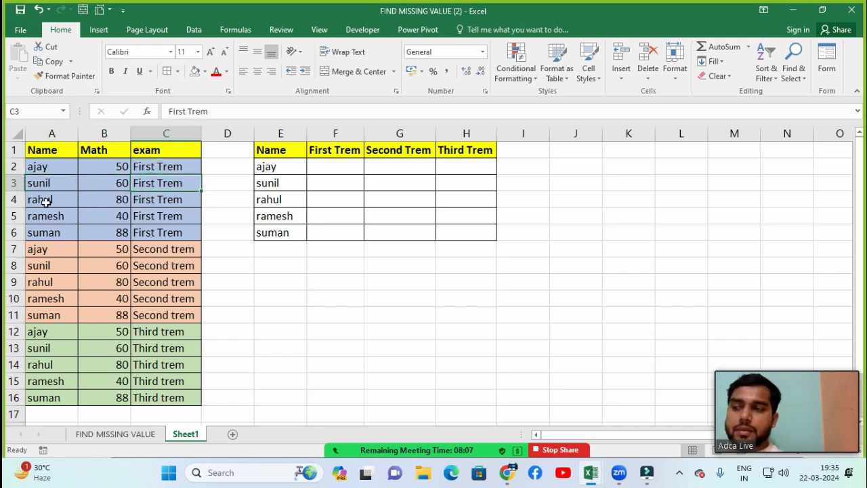
left_click(53, 200)
left_click(95, 200)
left_click(148, 200)
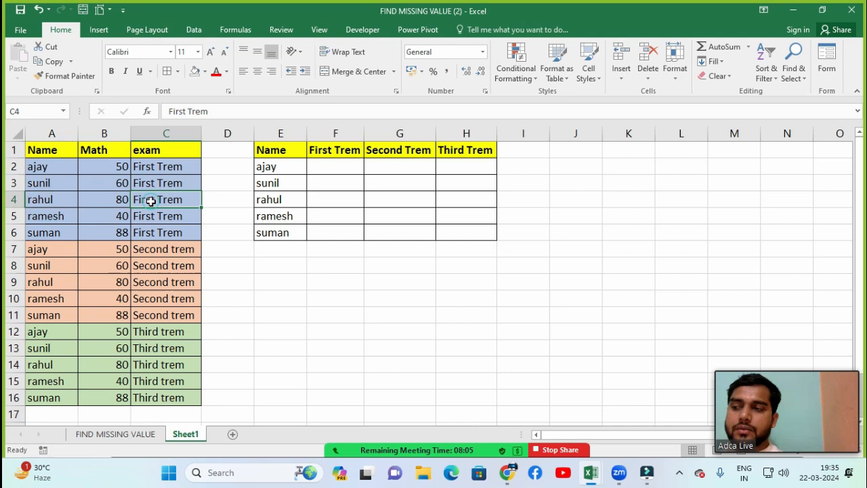
Step: Examine the name, Math mark and exam term of the student records in rows 5 and 6
left_click(59, 216)
left_click(123, 216)
left_click(155, 217)
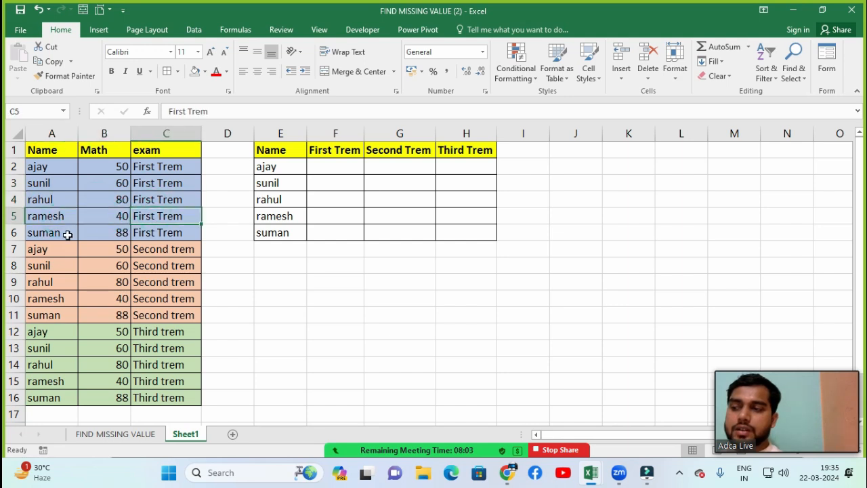
left_click(113, 234)
left_click(145, 233)
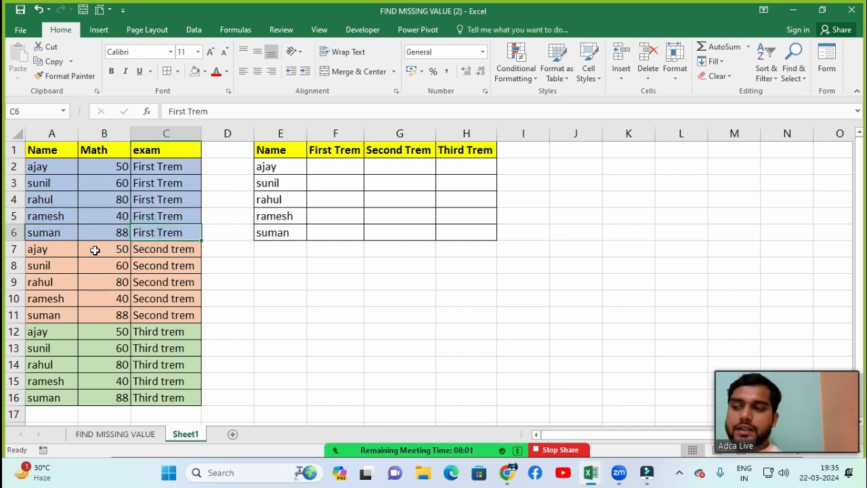
Step: Enter Math marks 66, 88, 95, 64, 45 in B7:B11 and 55, 44, 25, 44, 55 in B12:B16
left_click(115, 248)
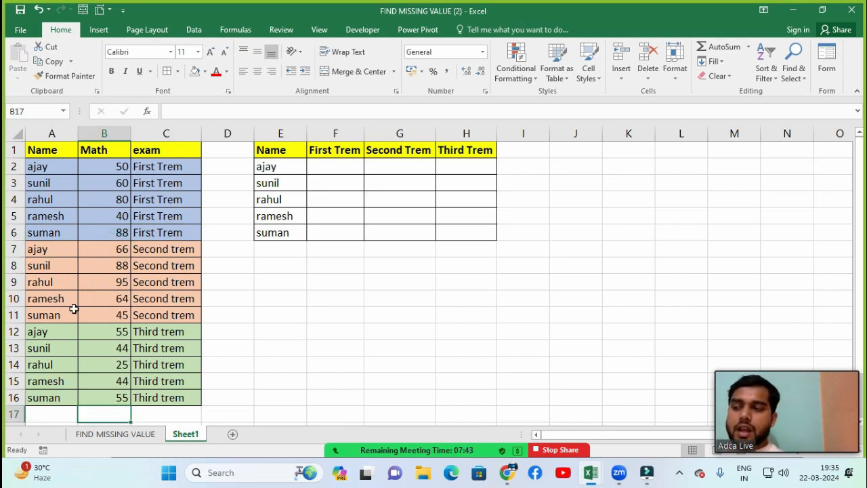
left_click(298, 283)
Step: Review the first student's name and the First, Second and Third Trem cells in row 2 of the summary table
left_click(281, 167)
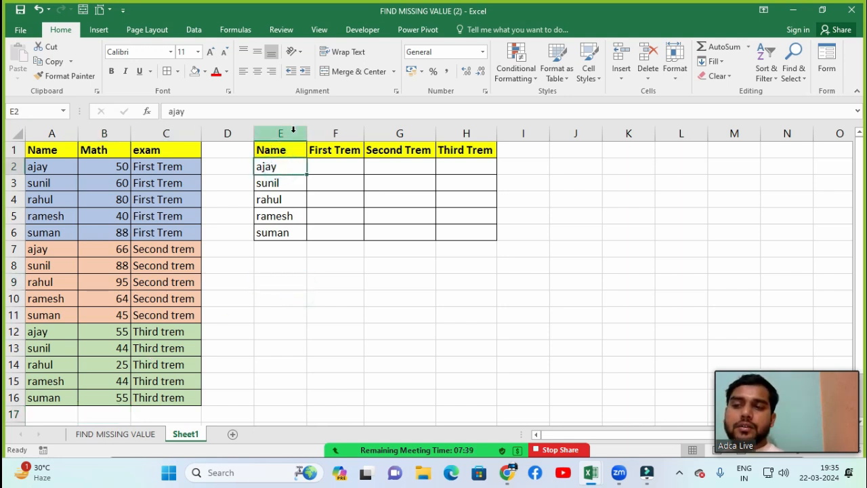
left_click(325, 167)
left_click(419, 164)
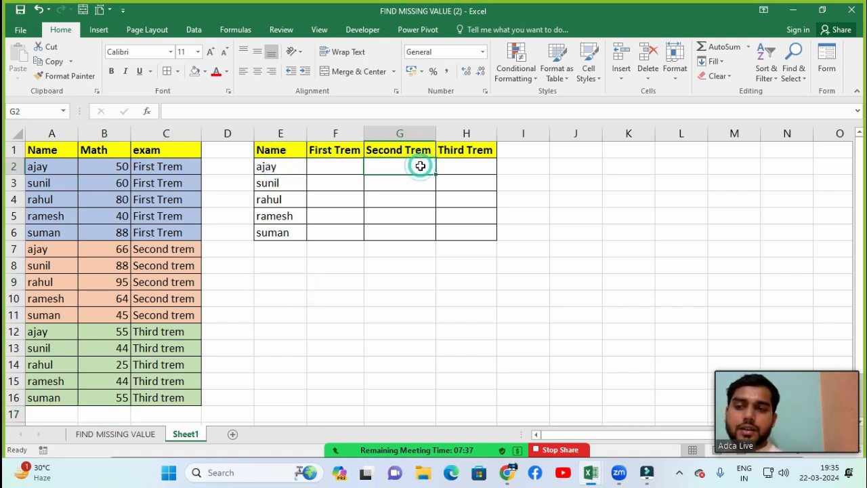
left_click(474, 173)
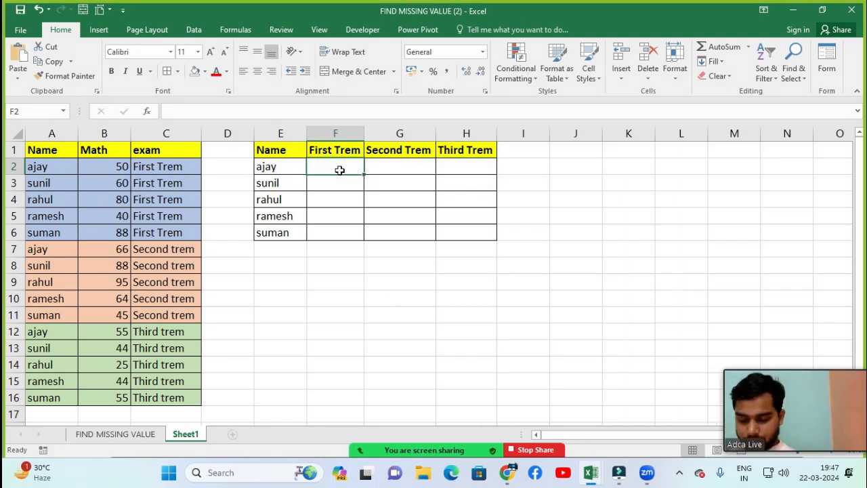
Step: Start a VLOOKUP formula in F2 with the student name joined to the term heading, E2&F1, as lookup value
left_click(337, 170)
type("=vlo")
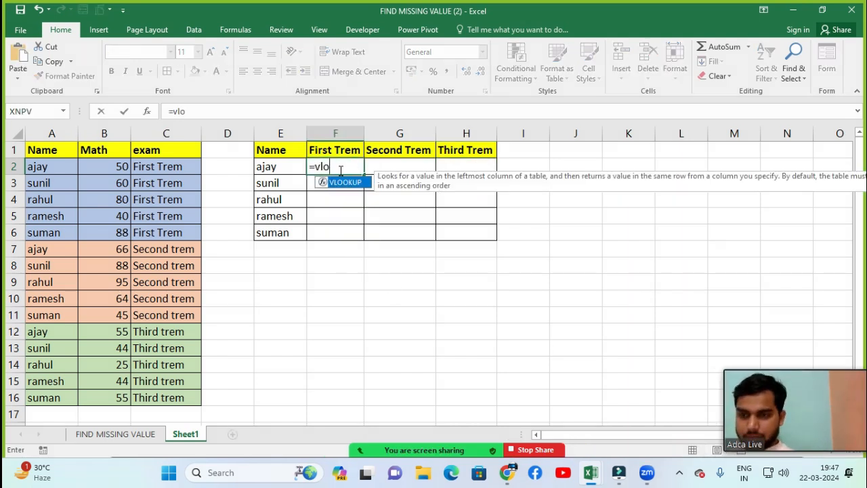
key("Tab")
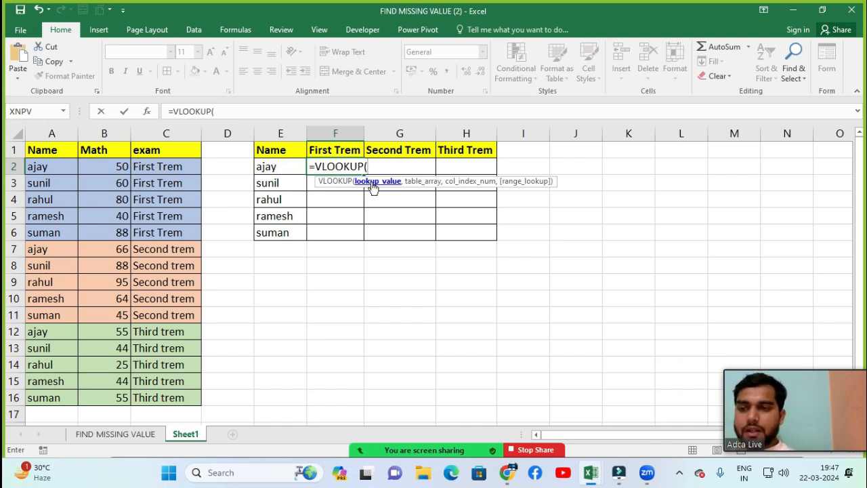
left_click(276, 165)
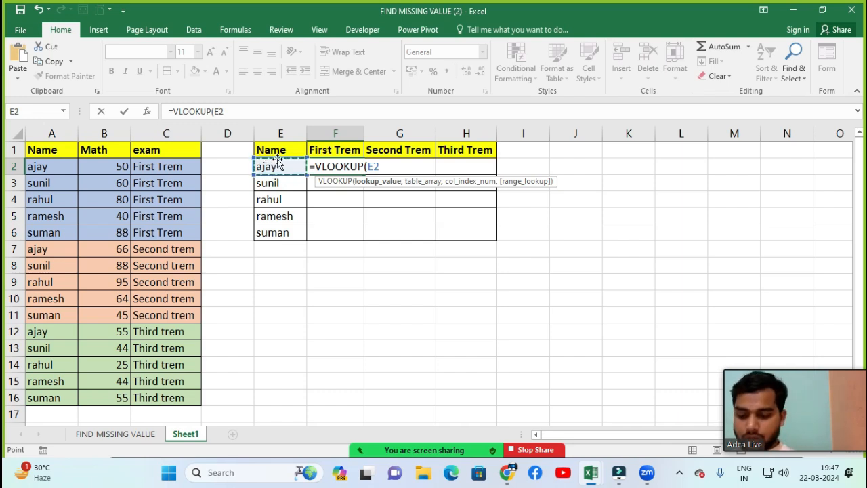
type("&")
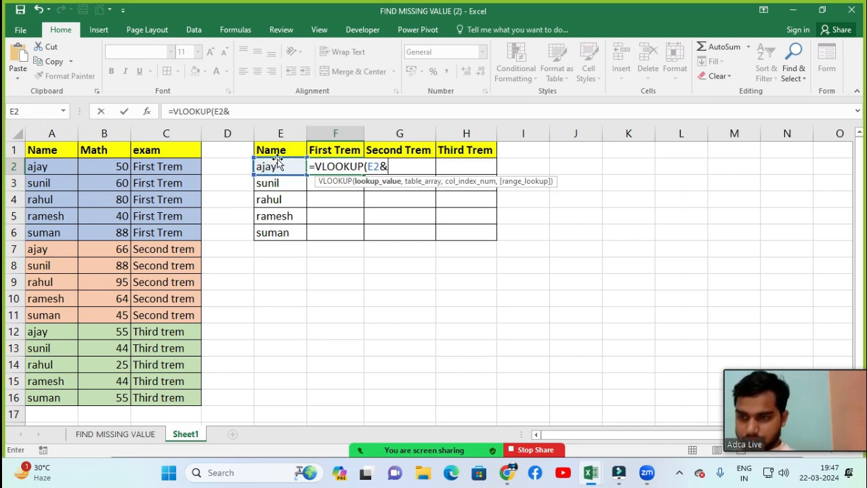
left_click(334, 148)
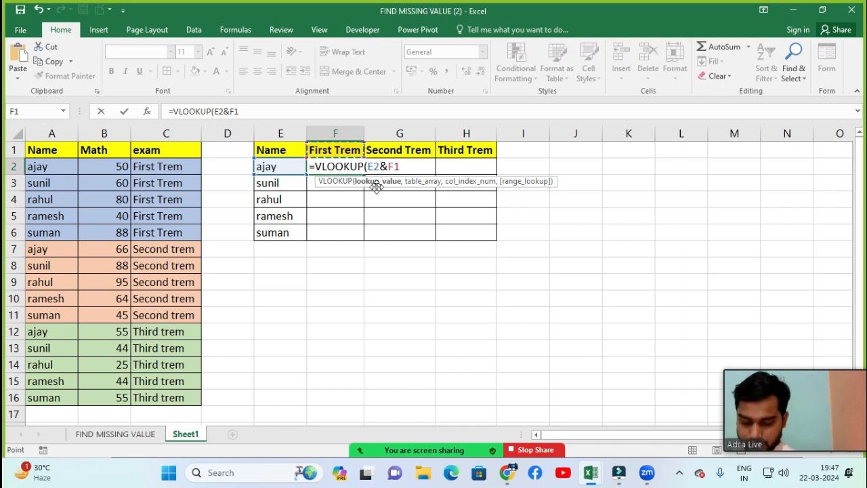
type(",")
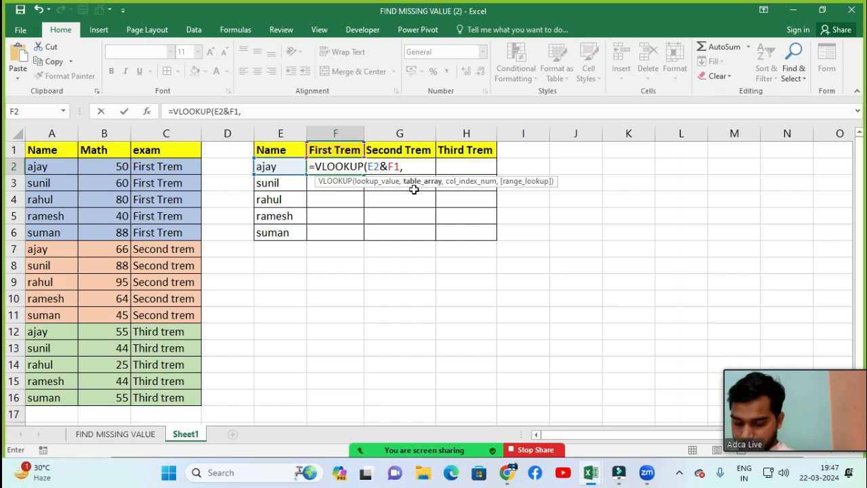
type("choo")
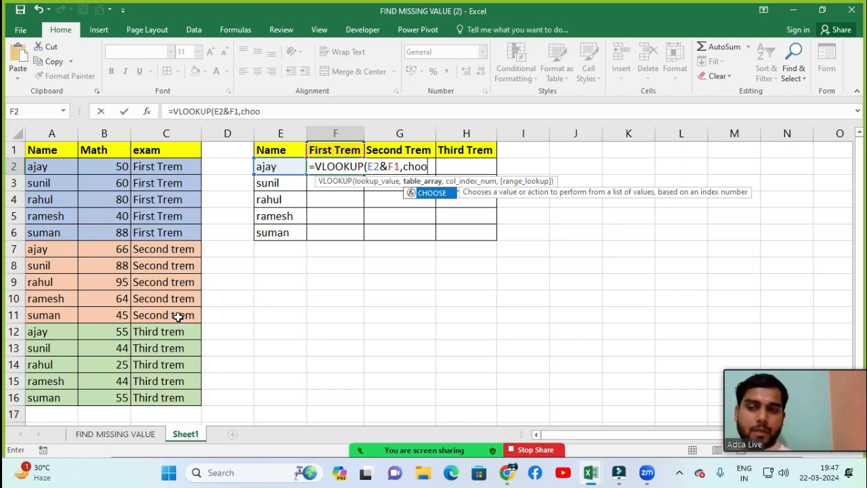
Step: Nest CHOOSE as the table array with index {1,2} and the joined name and exam ranges A2:A16&C2:C16 as its first value
key("Tab")
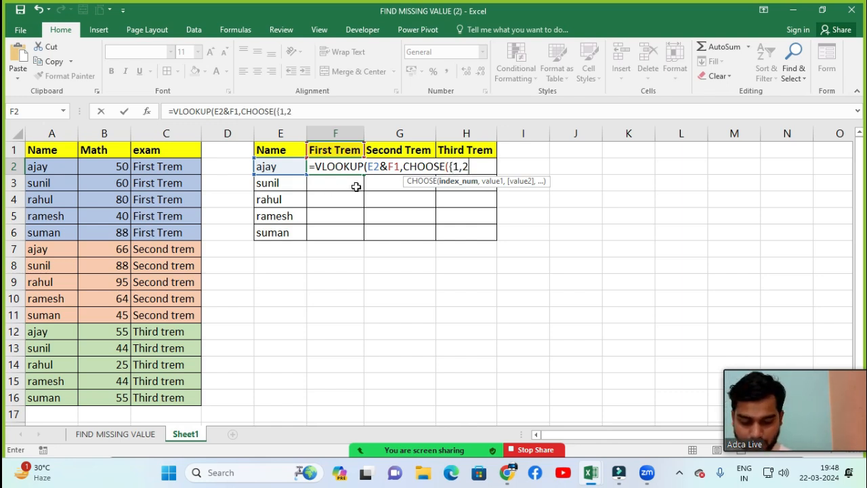
type(",")
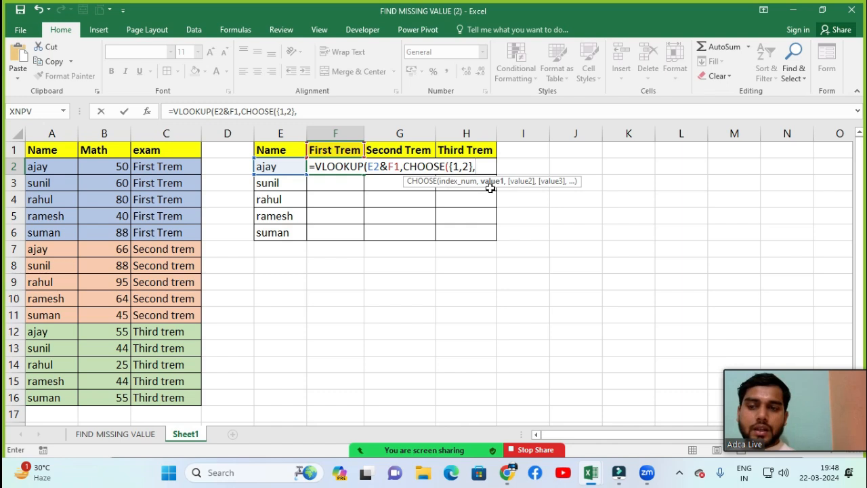
left_click(64, 160)
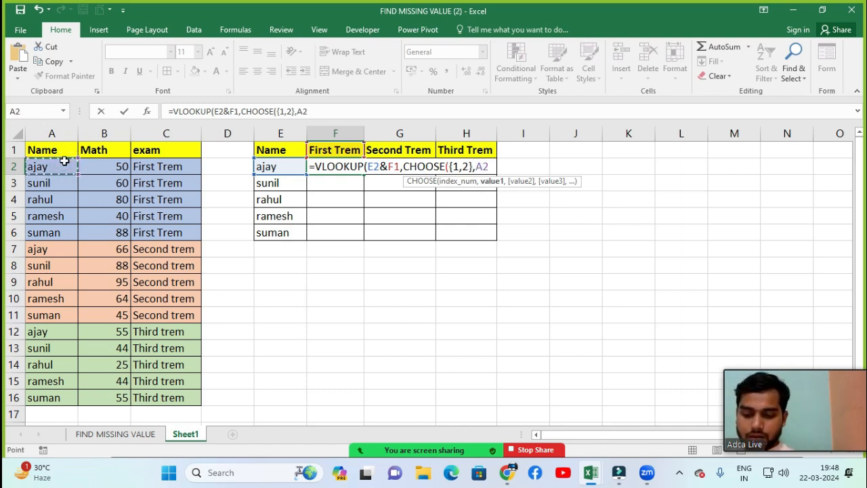
key("ctrl+shift+Down")
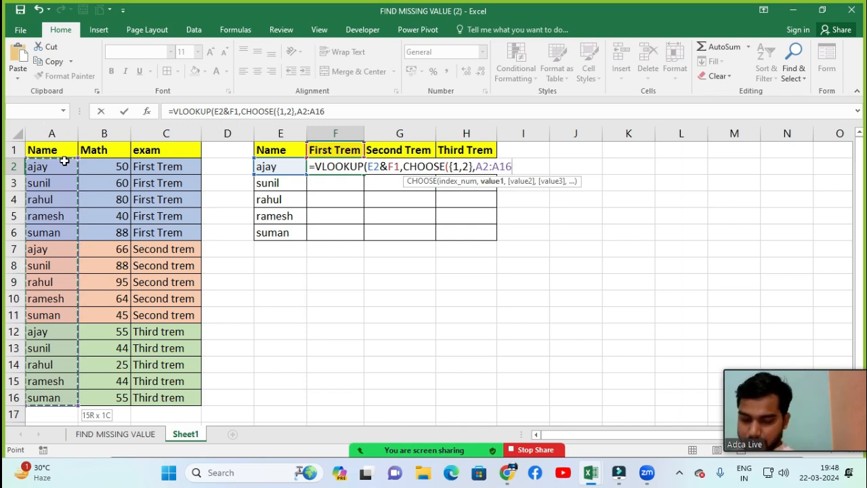
type("&")
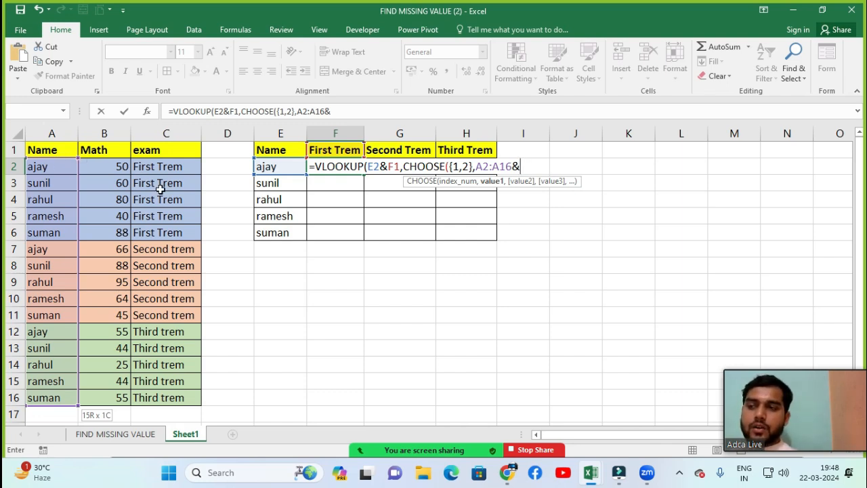
left_click(166, 167)
key("ctrl+shift+Down")
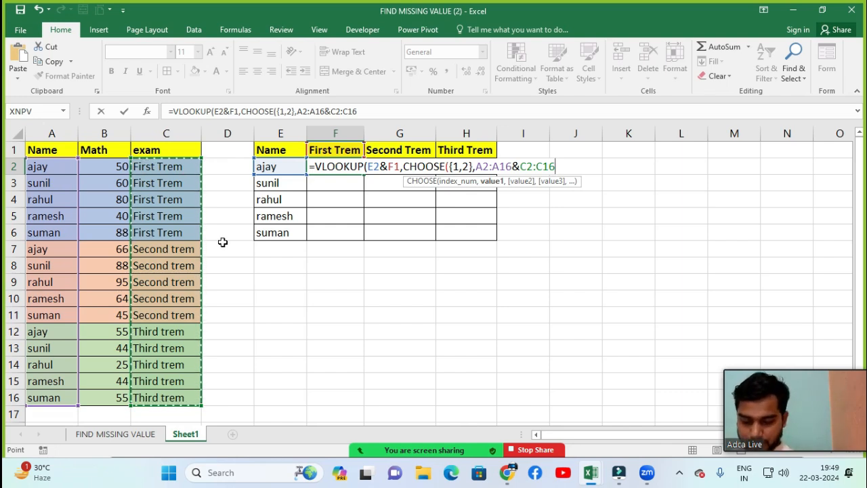
type(",")
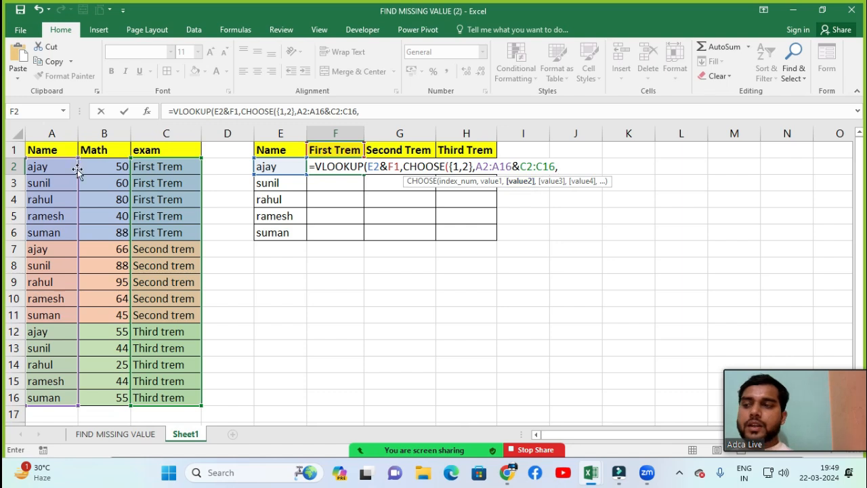
Step: Complete the F2 formula with marks range B2:B16 as CHOOSE's second value, column index 2 and exact match 0
left_click(97, 168)
key("ctrl+shift+Down")
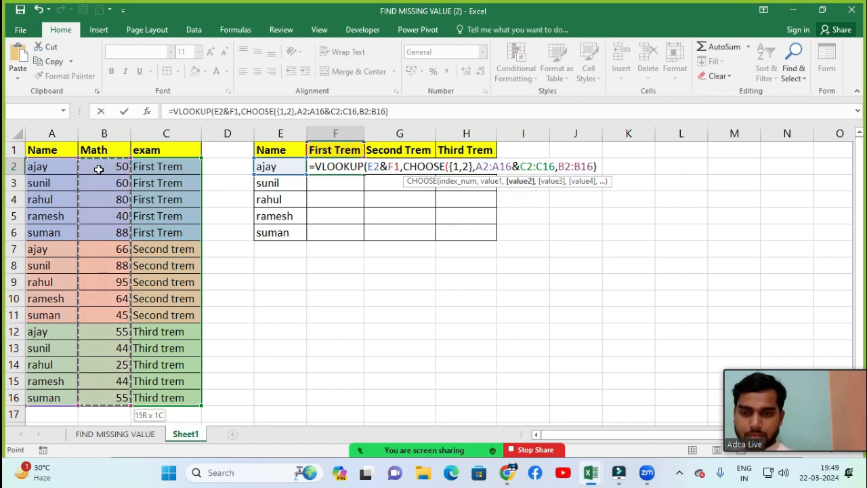
type("),")
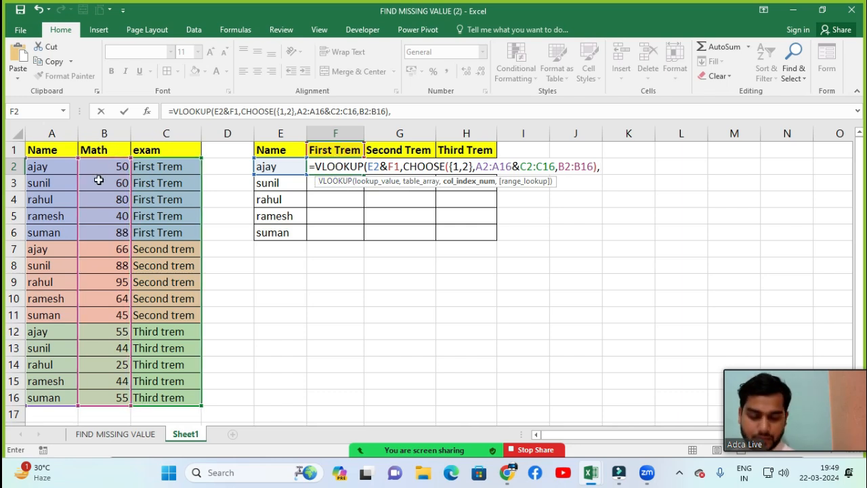
type("2,")
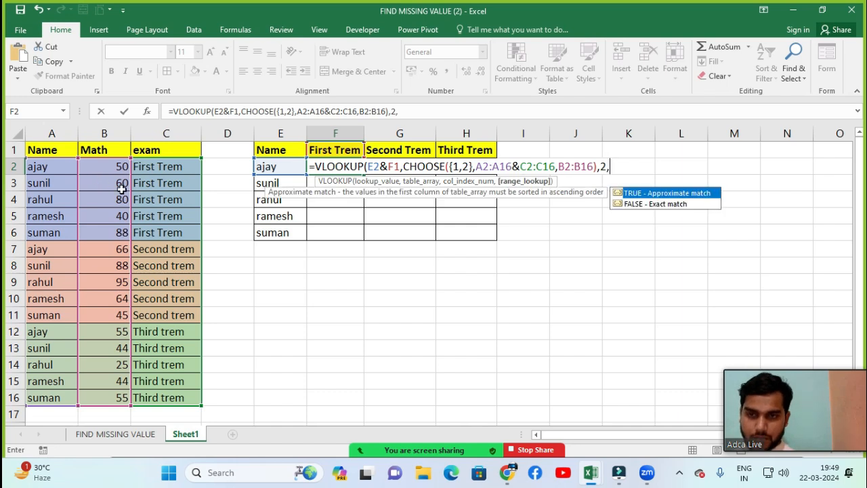
type("0")
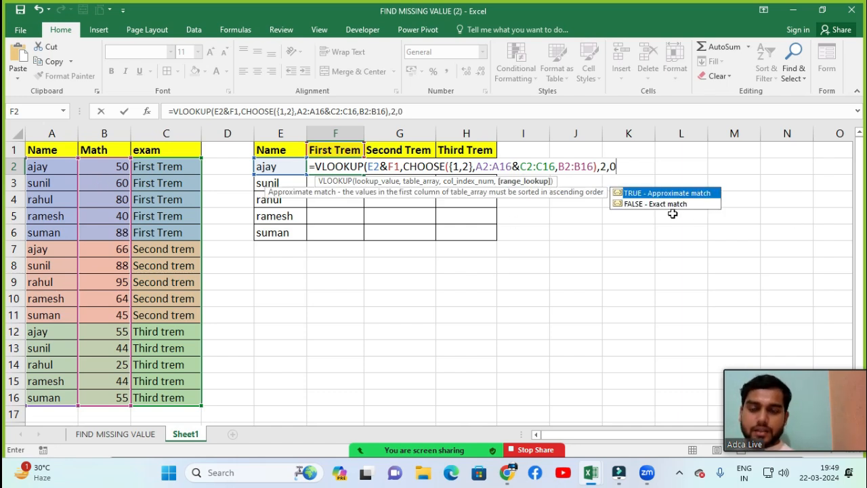
type(")")
key("Return")
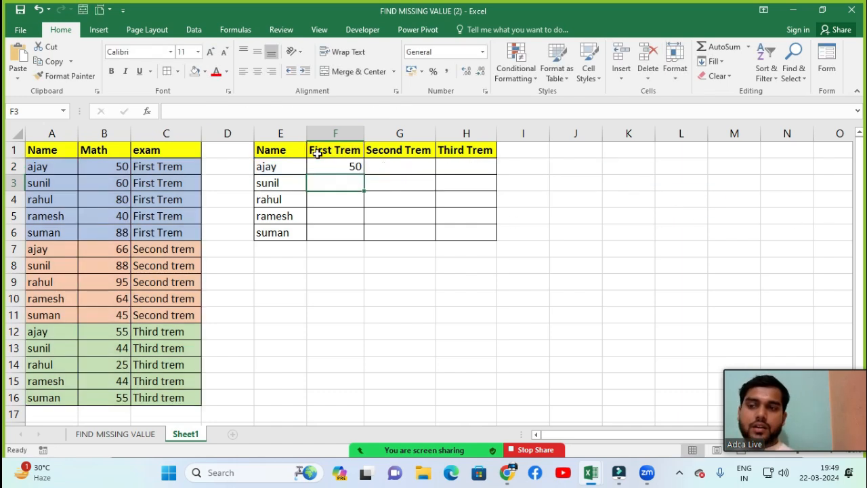
Step: Compare the First Trem mark returned in F2 with the same student's Math mark in the source list
left_click(329, 169)
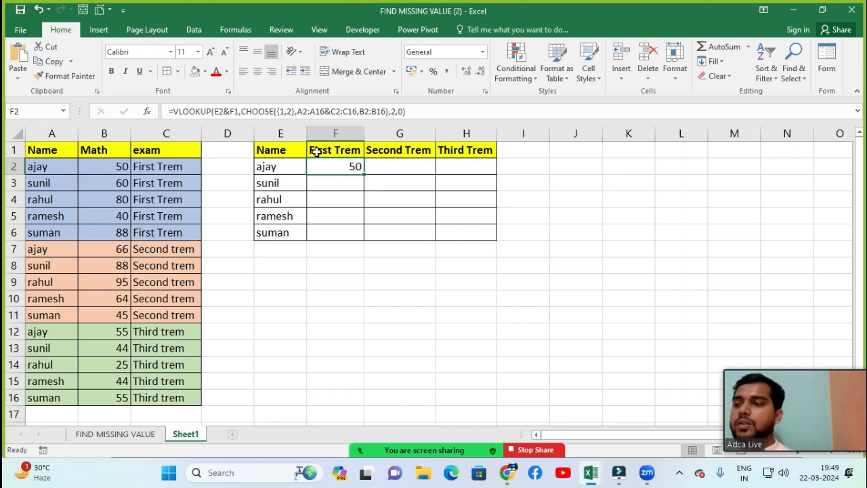
left_click(124, 168)
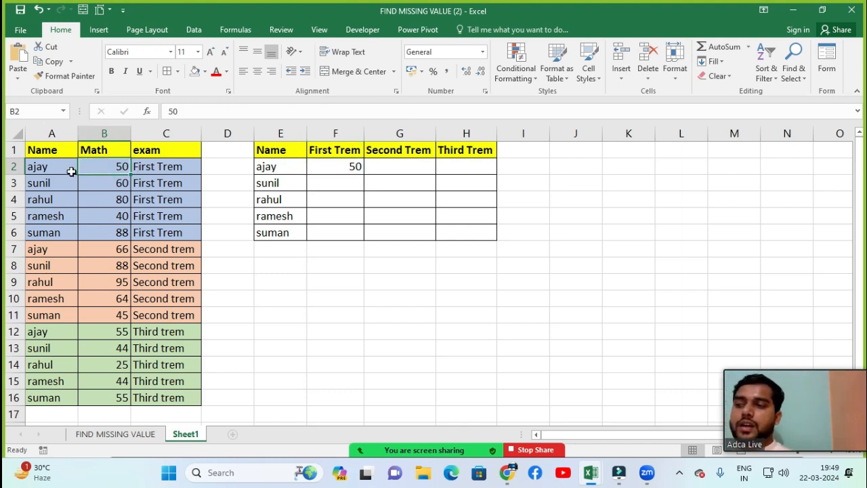
left_click(43, 164)
left_click(104, 169)
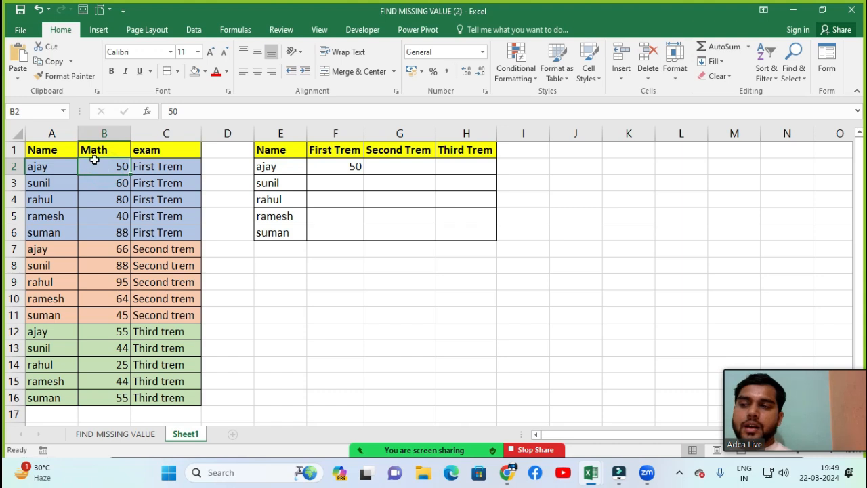
left_click(265, 166)
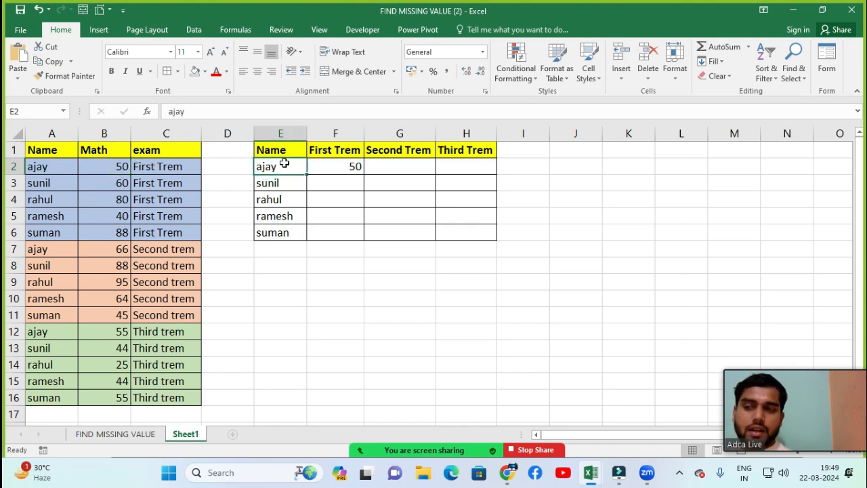
left_click(351, 167)
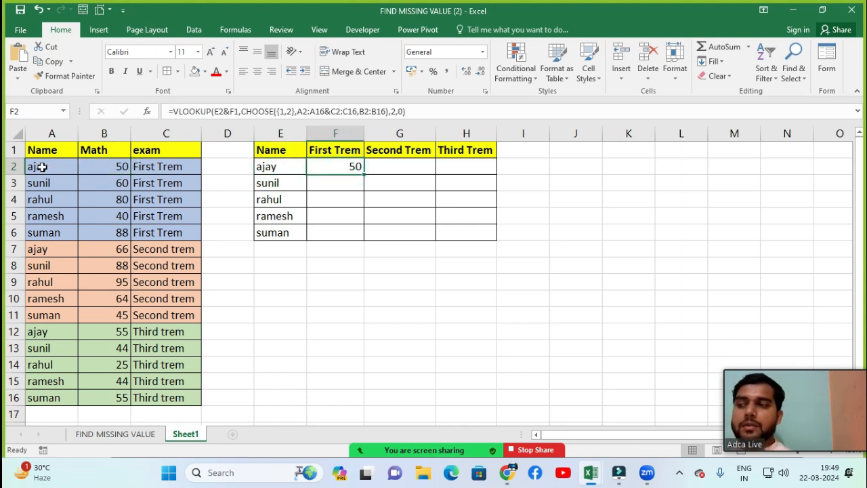
left_click(271, 168)
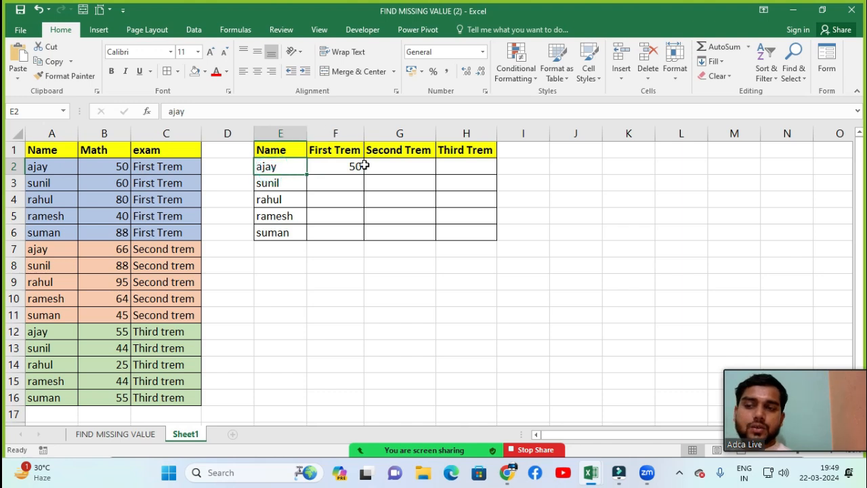
Step: Replace the student name in E2 with a different name to test the lookup
left_click(276, 163)
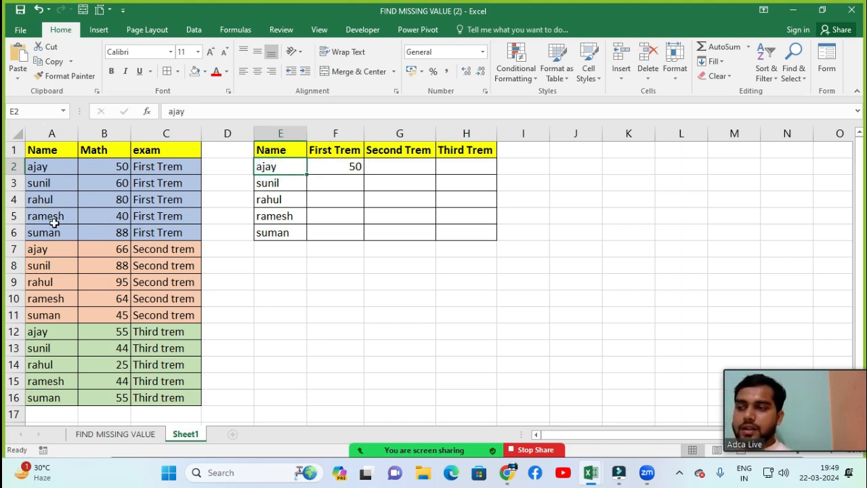
type("r")
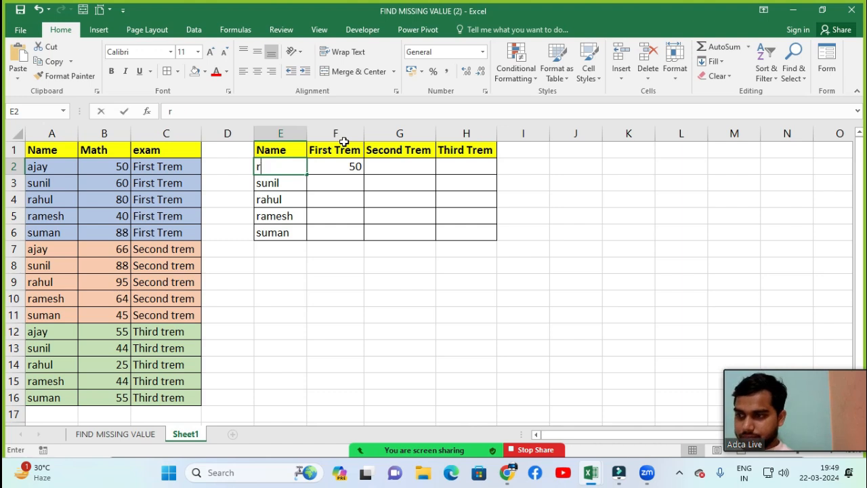
type("amwsh")
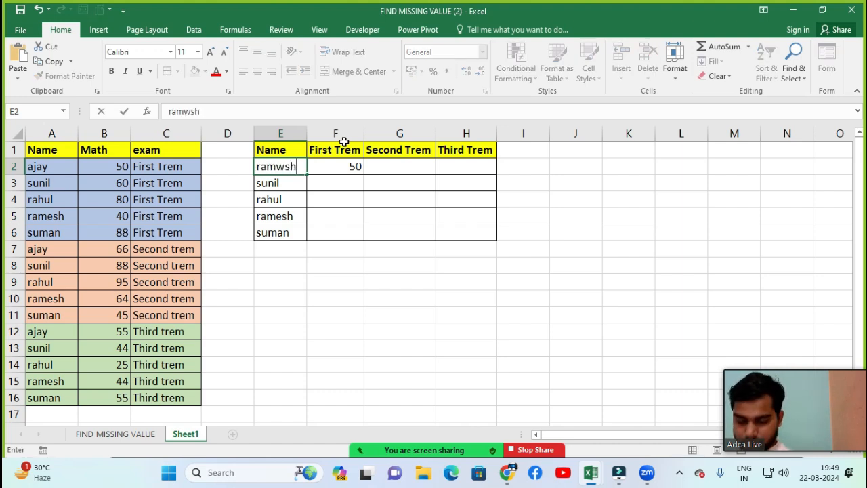
key("Return")
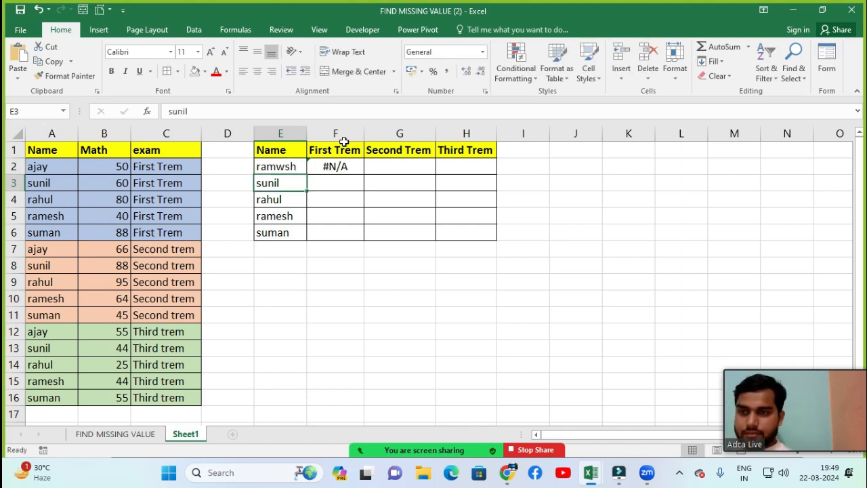
Step: Correct the misspelled student name in E2 and check the First Trem lookup in F2
left_click(278, 167)
type("r")
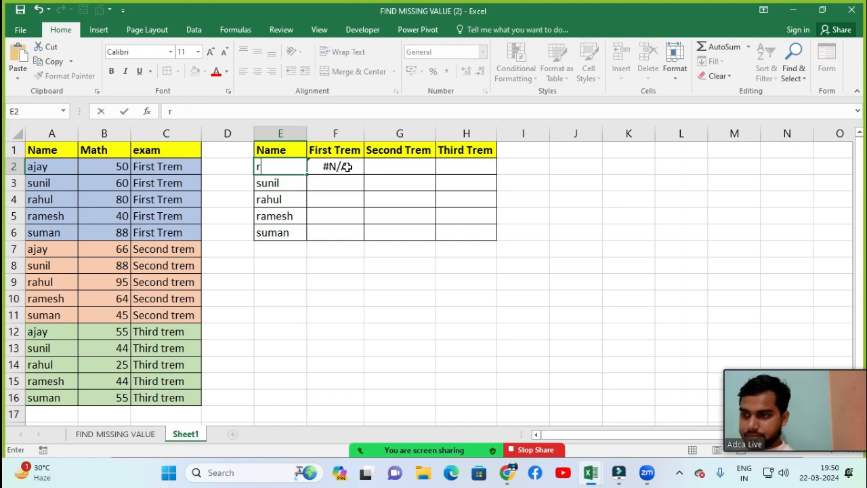
type("amesh")
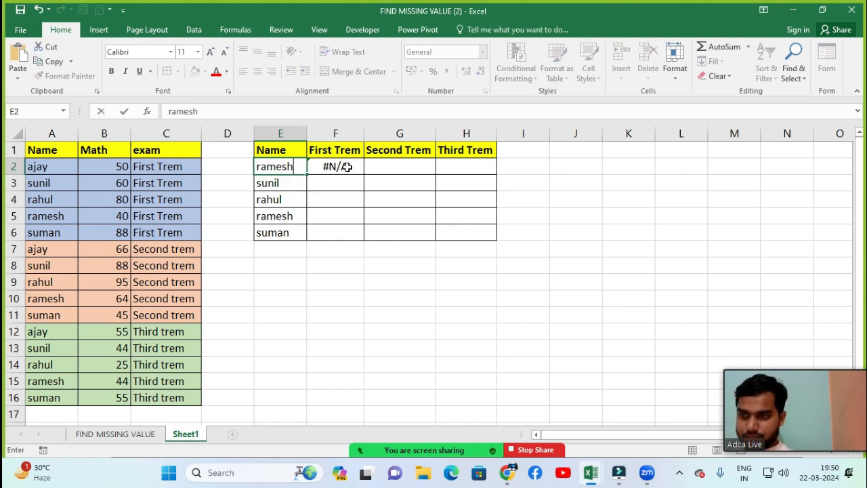
key("Return")
key("Up")
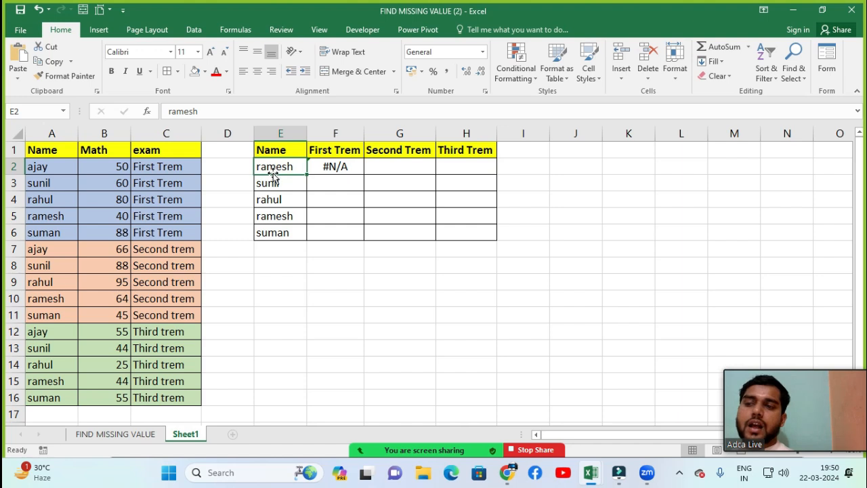
left_click(323, 171)
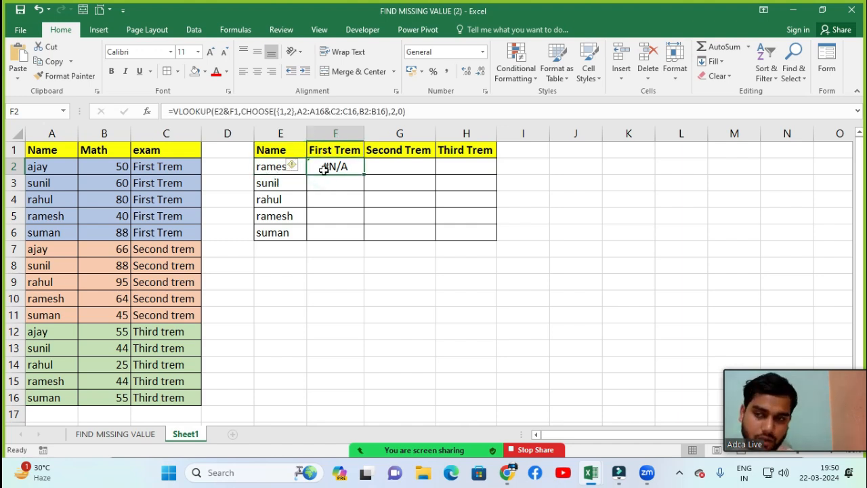
Step: Undo the name changes in E2 and recheck the First Trem lookup in F2
key("Left")
key("ctrl+z")
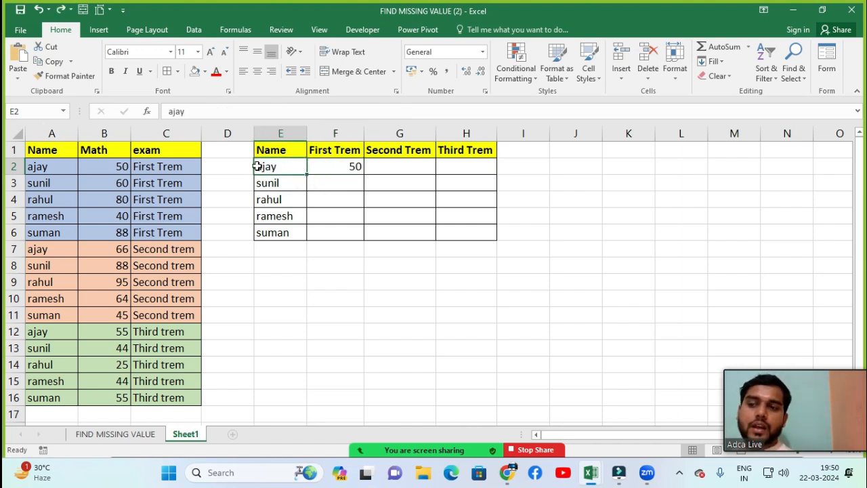
left_click(329, 167)
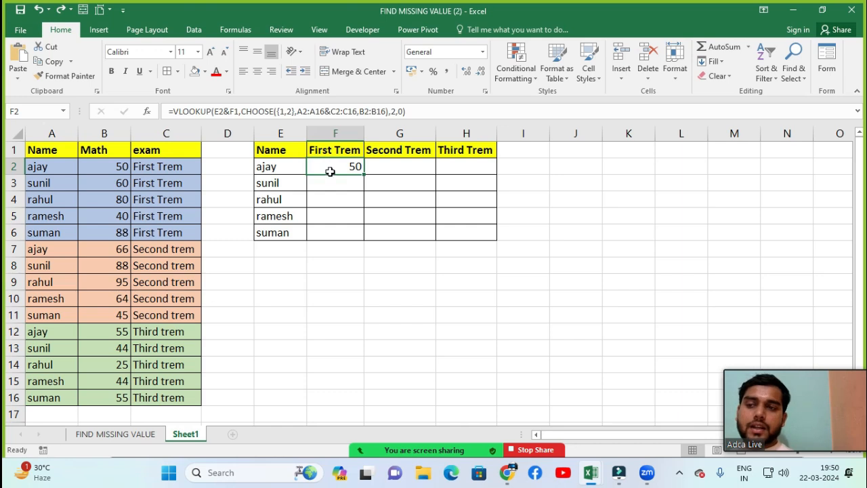
Step: Compare the Second Trem and Third Trem cells G2 and H2 with the first student's matching Math marks in B7 and B12
left_click(337, 183)
left_click(335, 168)
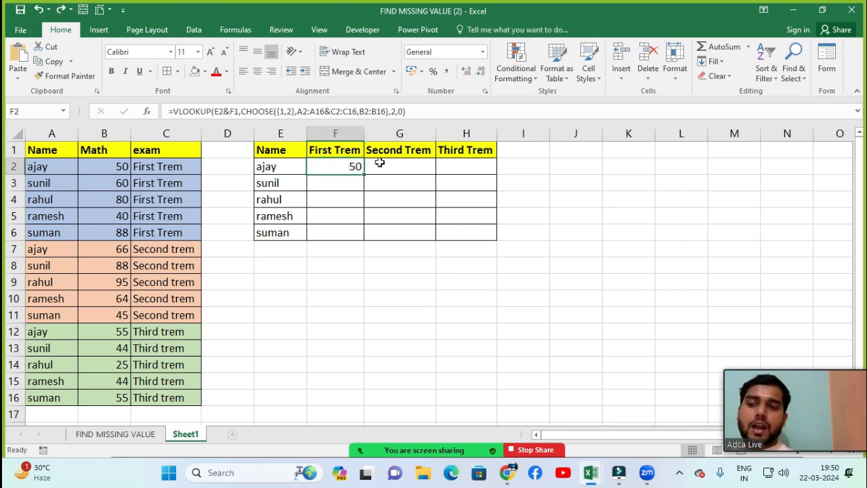
left_click(429, 167)
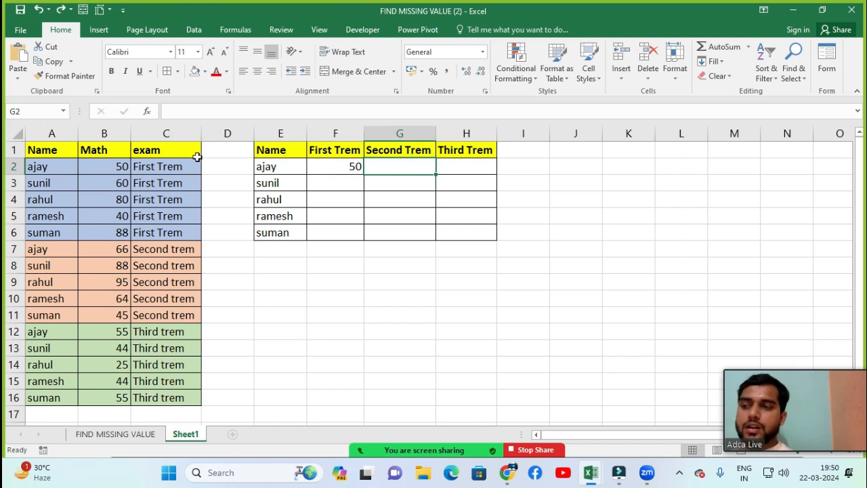
left_click(100, 250)
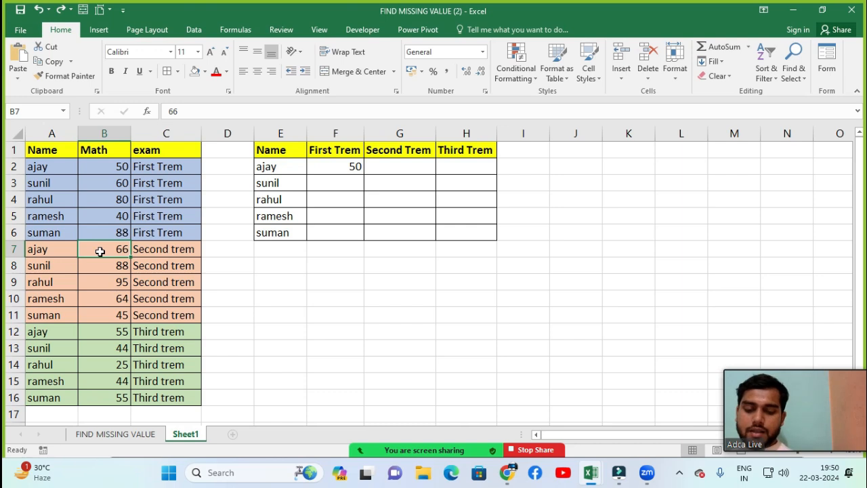
left_click(386, 162)
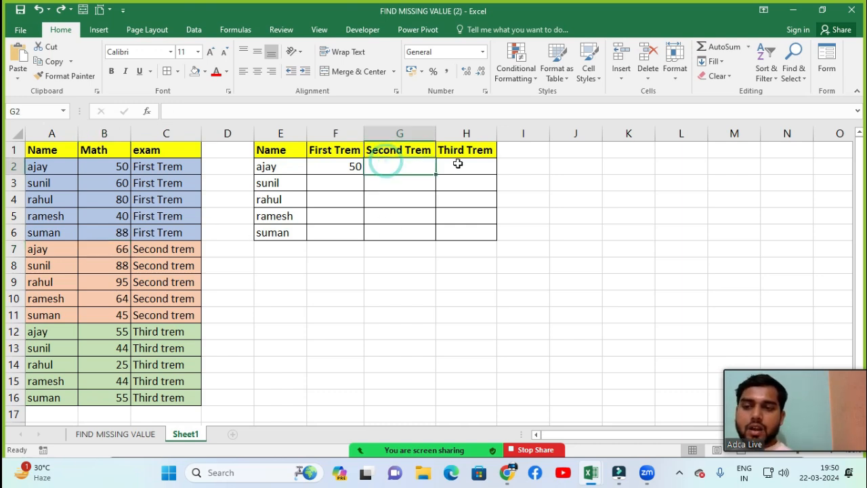
left_click(459, 164)
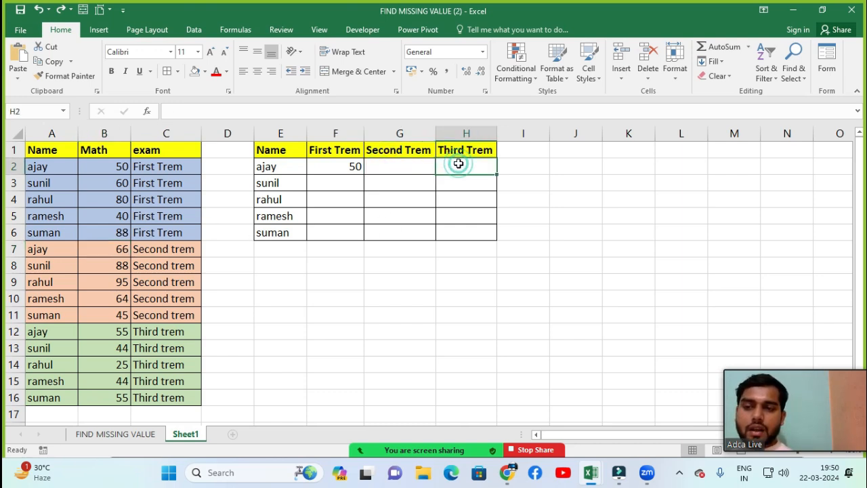
left_click(97, 334)
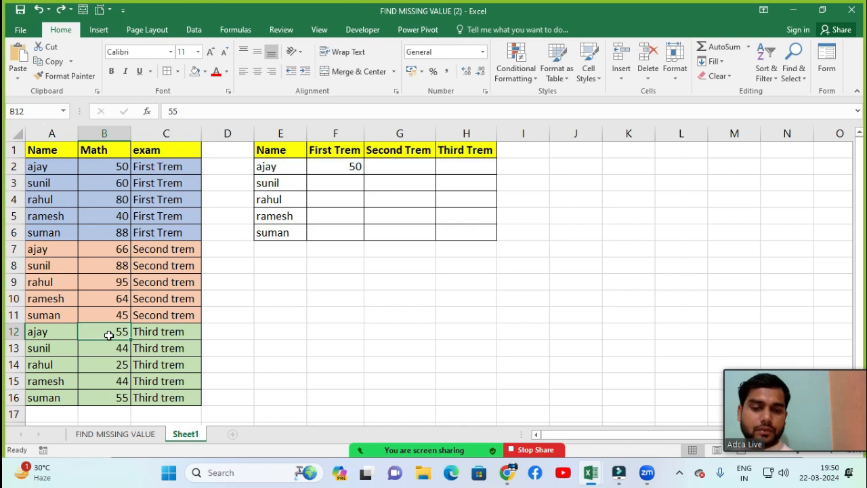
Step: Copy the VLOOKUP formula from F2 across the Second Trem and Third Trem cells G2 and H2
left_click(349, 169)
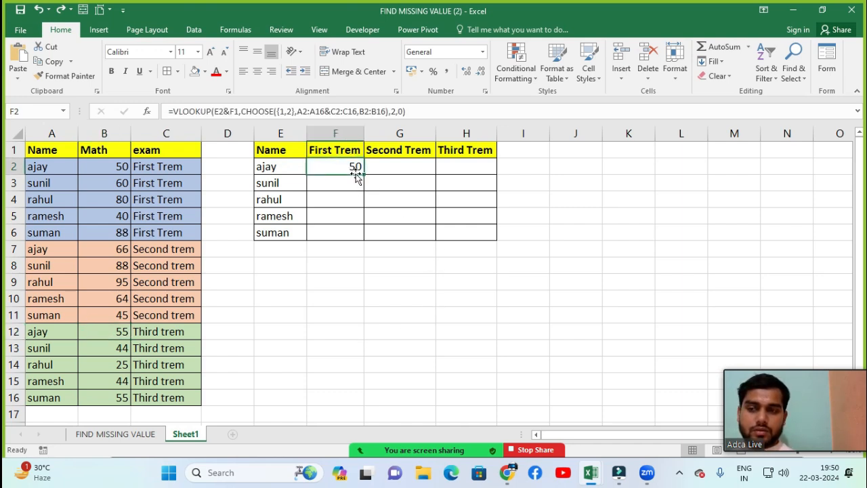
left_click_drag(338, 166, 449, 165)
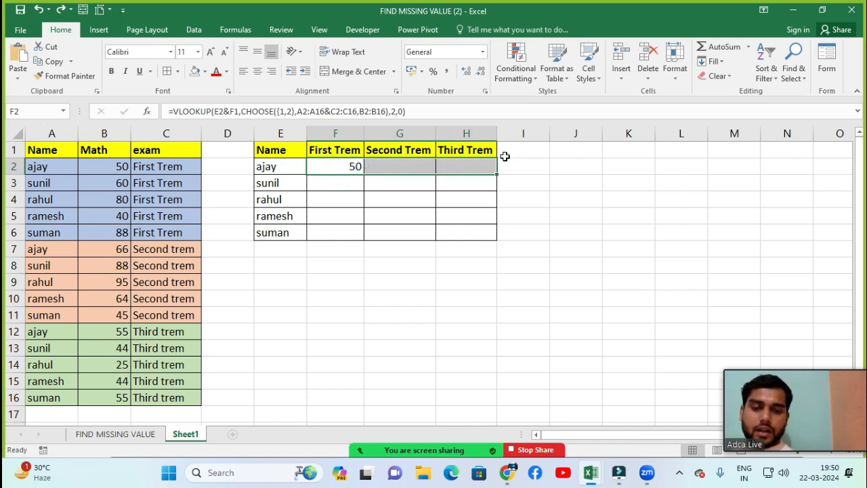
key("ctrl+r")
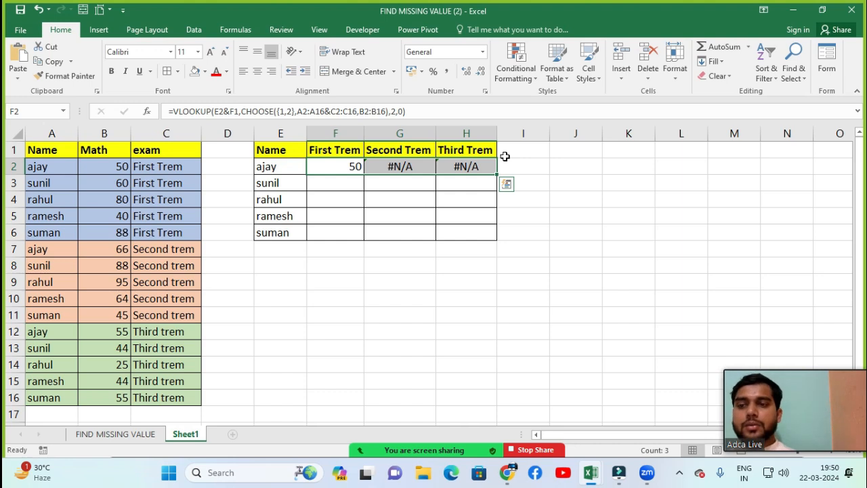
Step: Examine the cell references in the copied VLOOKUP formula in G2 without changing it
key("Right")
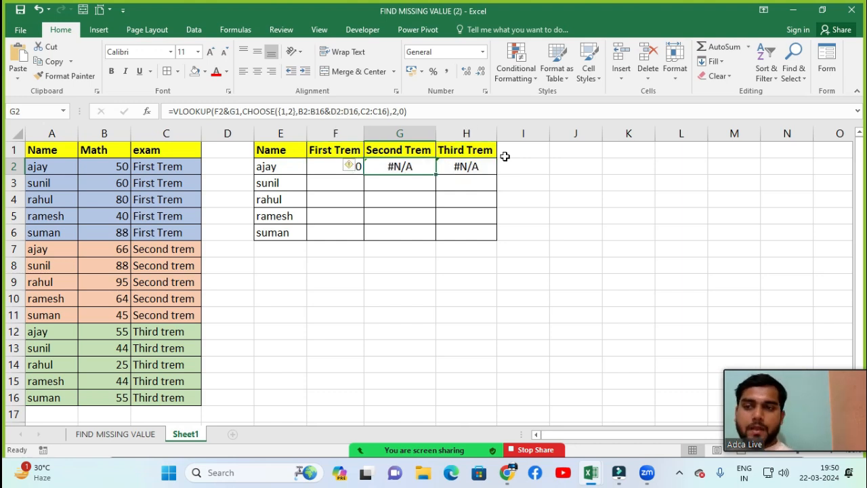
double_click(393, 166)
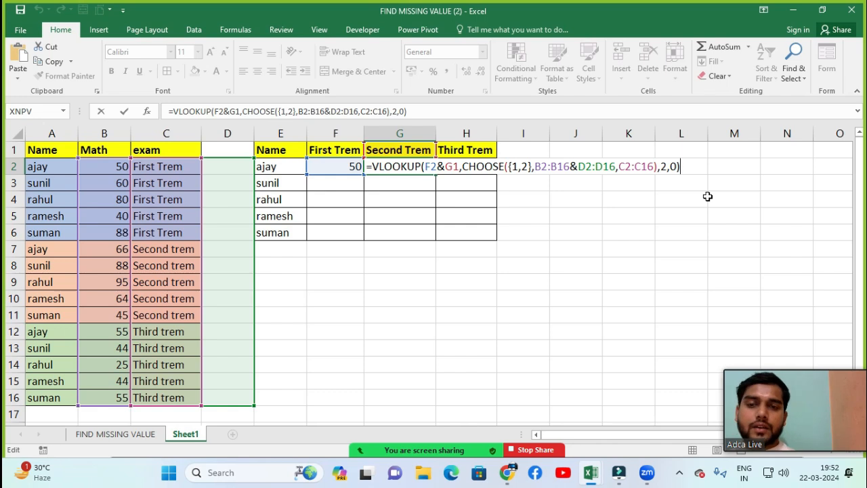
key("Return")
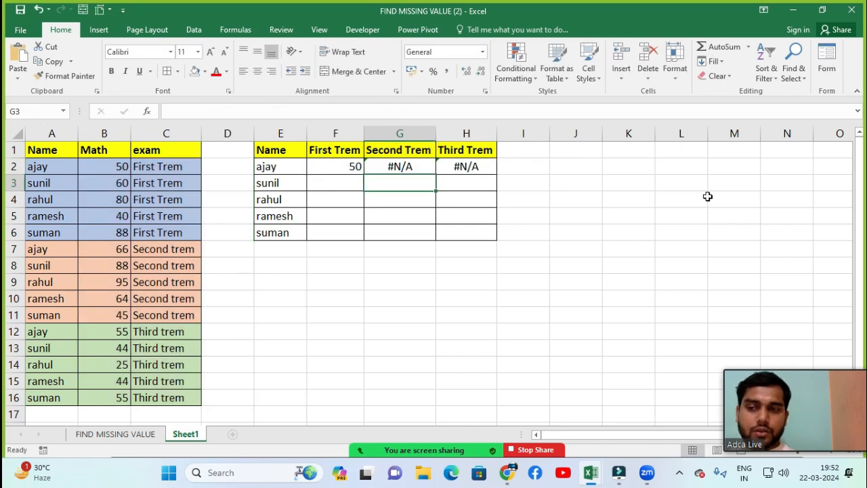
key("Up")
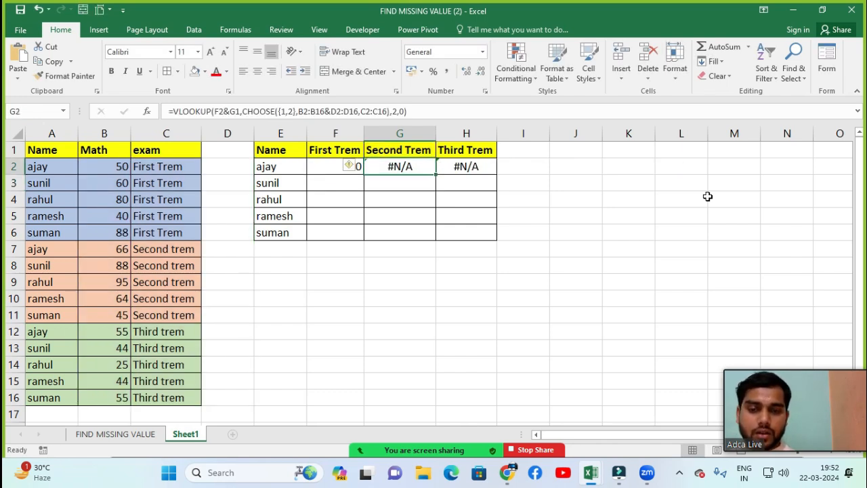
key("F2")
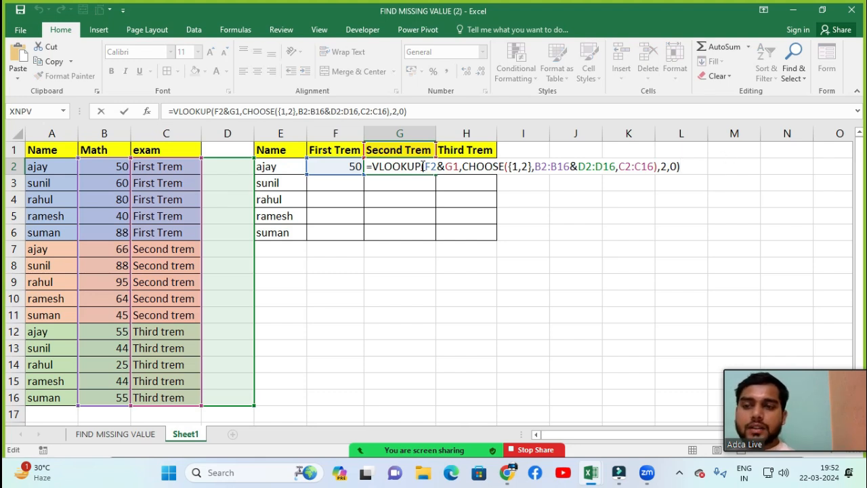
left_click(665, 220)
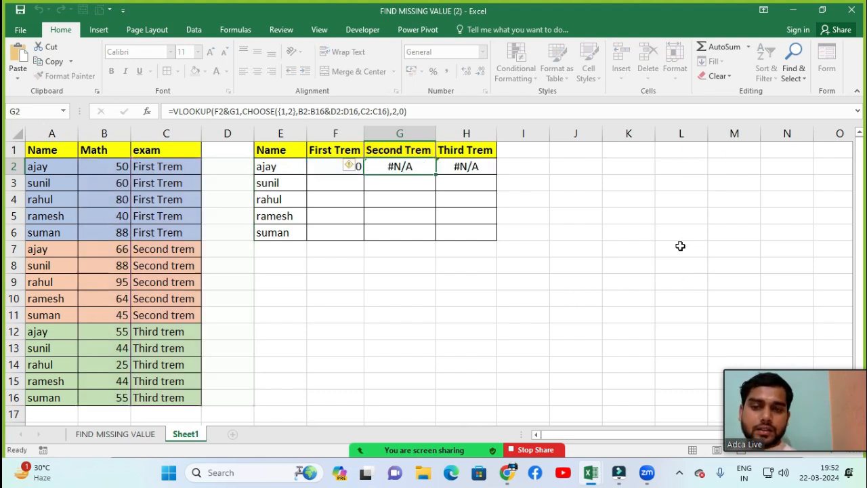
Step: Start a note on locking references beside the tables, with Value Fixe in K4 and 1 Time in L4
left_click(643, 197)
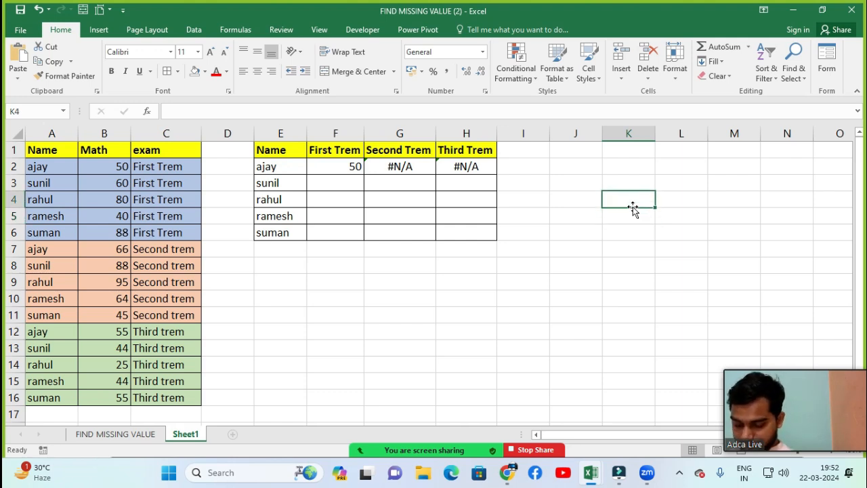
type("Value")
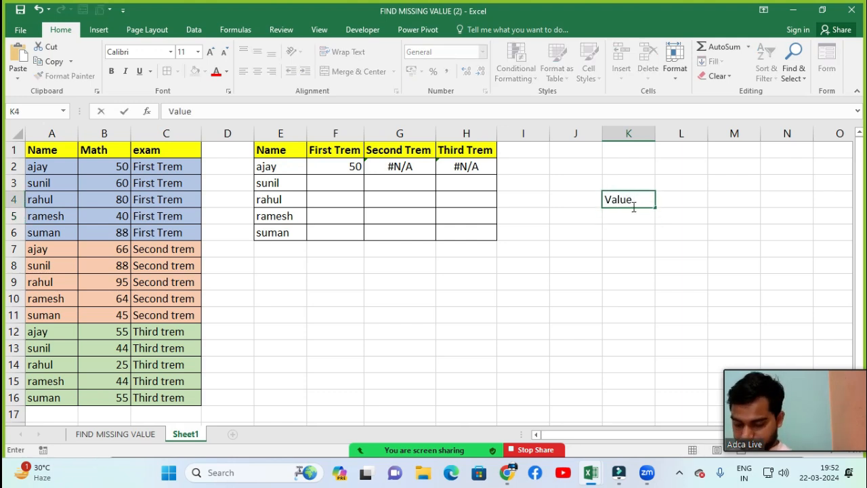
type(" Fixe")
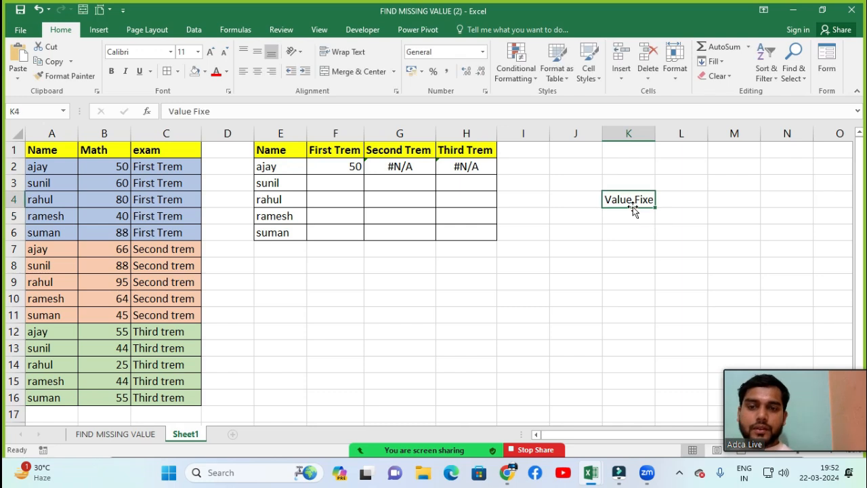
key("Tab")
type("1")
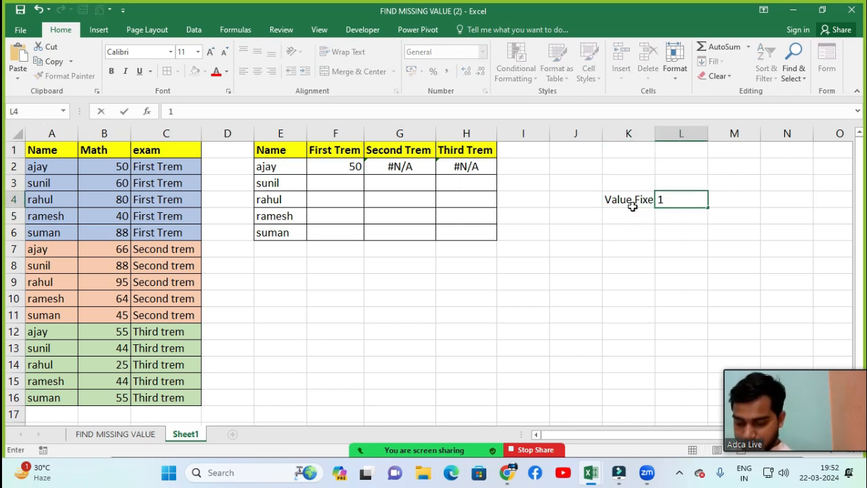
type(" Time")
key("Return")
key("Up")
key("Left")
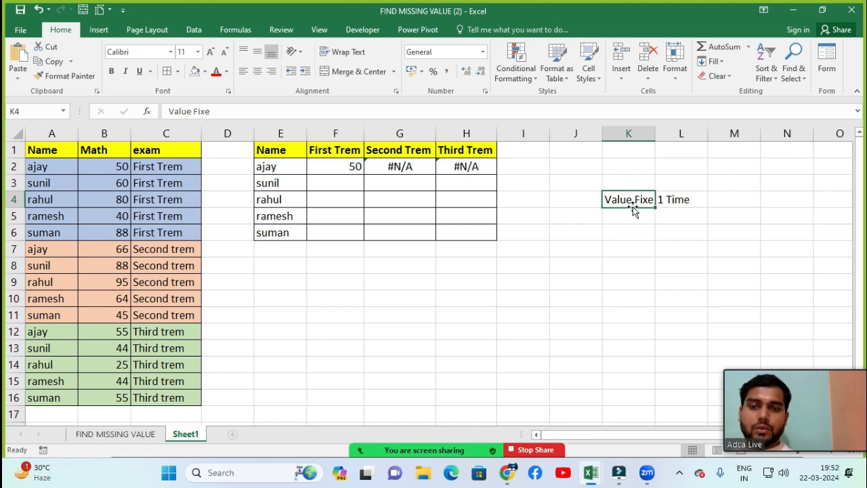
Step: Add the labels Row in K5 and Column in K6, with 2 and 3 beside them in L5 and L6
key("Down")
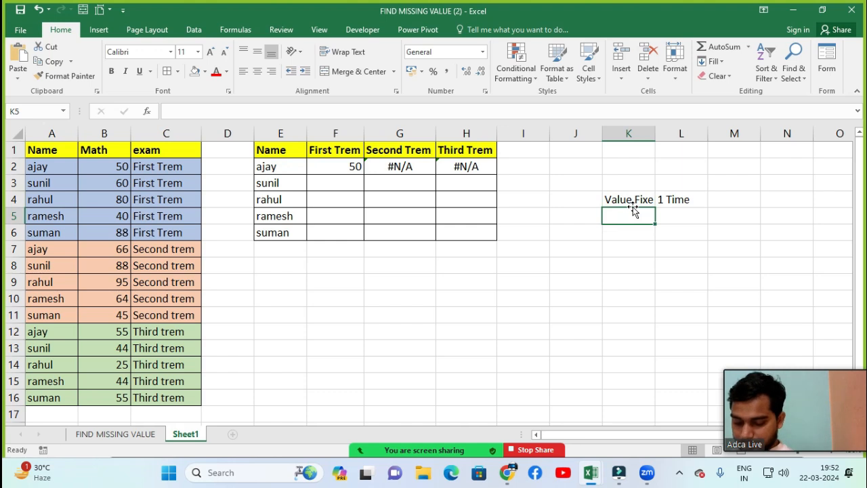
type("Row")
key("Return")
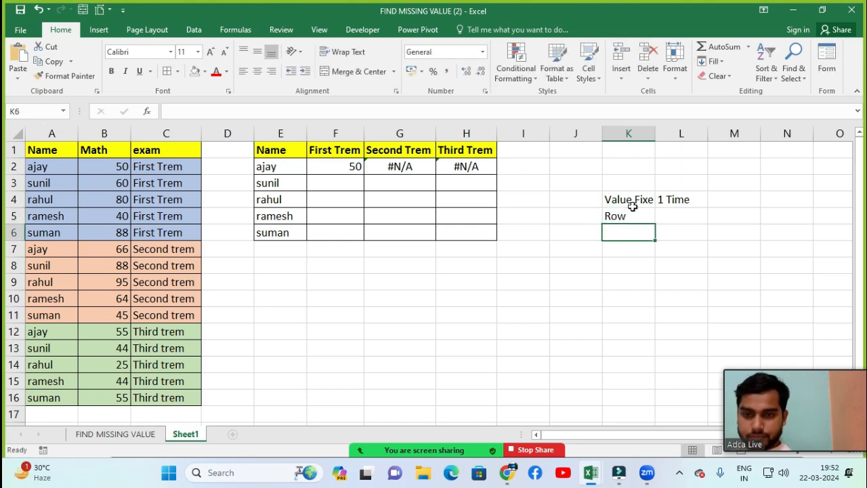
type("Column")
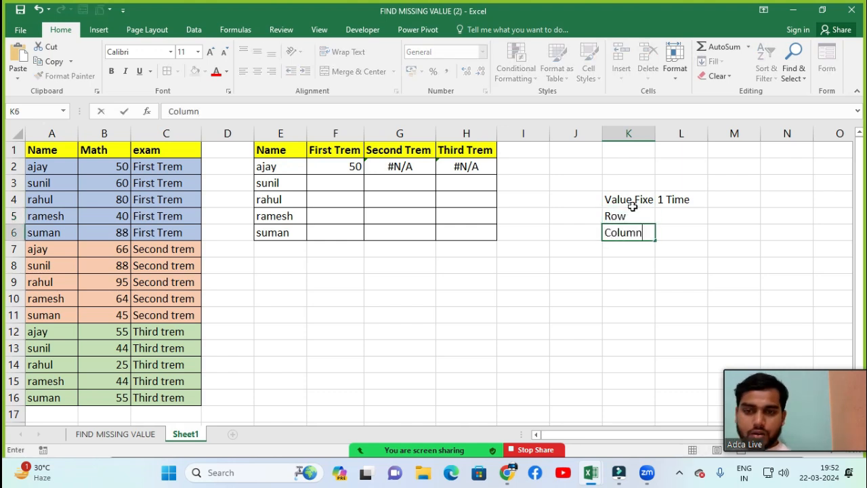
key("Up")
key("Right")
type("2")
key("Return")
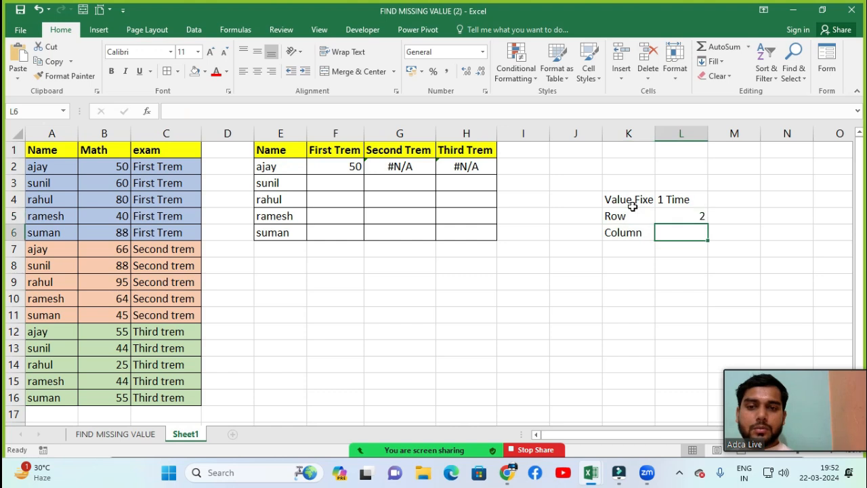
type("3")
key("Return")
Step: Extend the Row and Column entries in L5 and L6 to read 2 Time and 3 Time
key("Up")
key("Up")
key("Up")
key("Left")
key("Down")
key("Right")
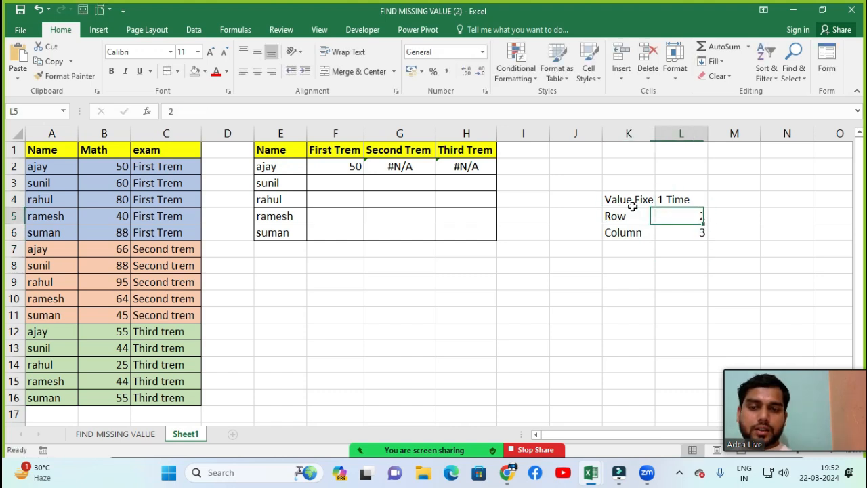
key("F2")
type("T")
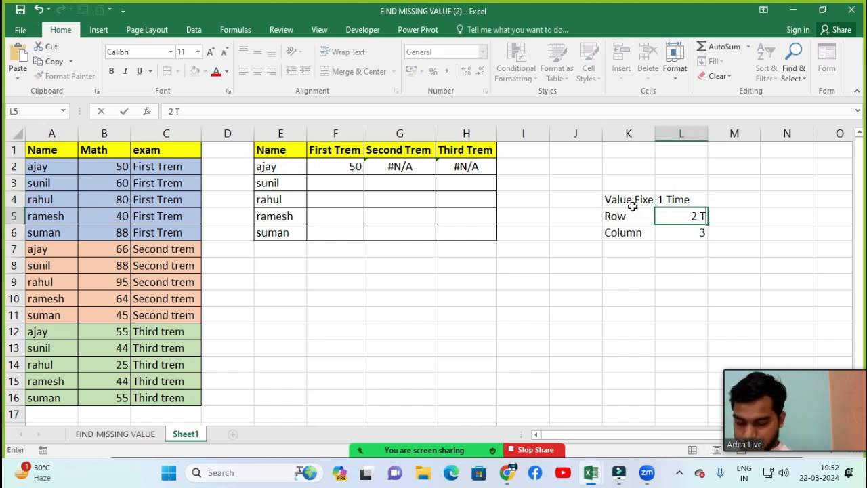
type("ime")
key("Return")
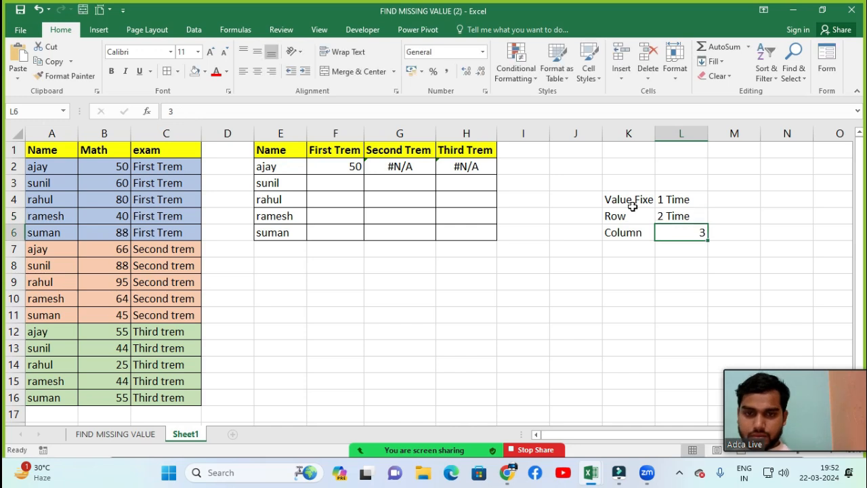
key("F2")
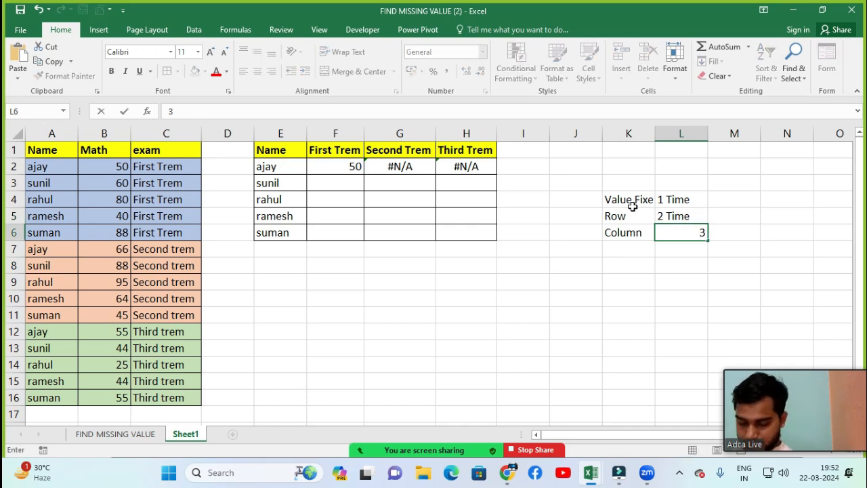
type("Time")
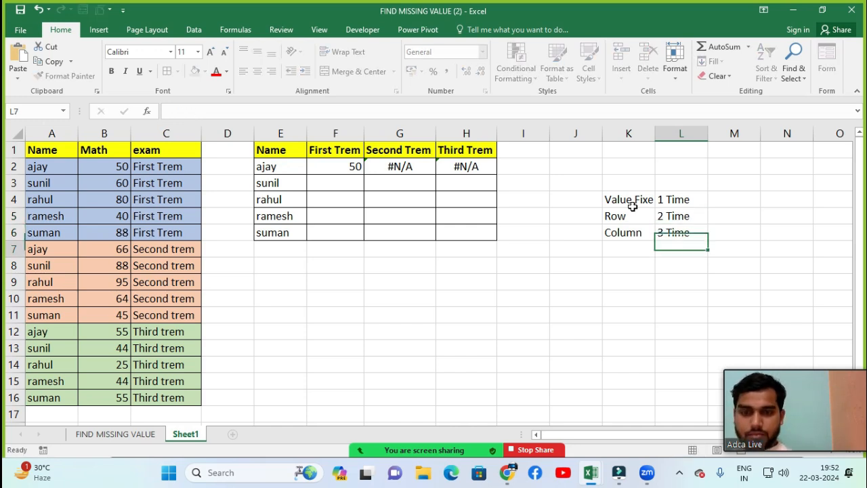
Step: Apply borders to all cells of the locking note in K4:L6
key("Return")
key("Up")
key("Up")
key("Up")
key("Left")
key("shift+Right")
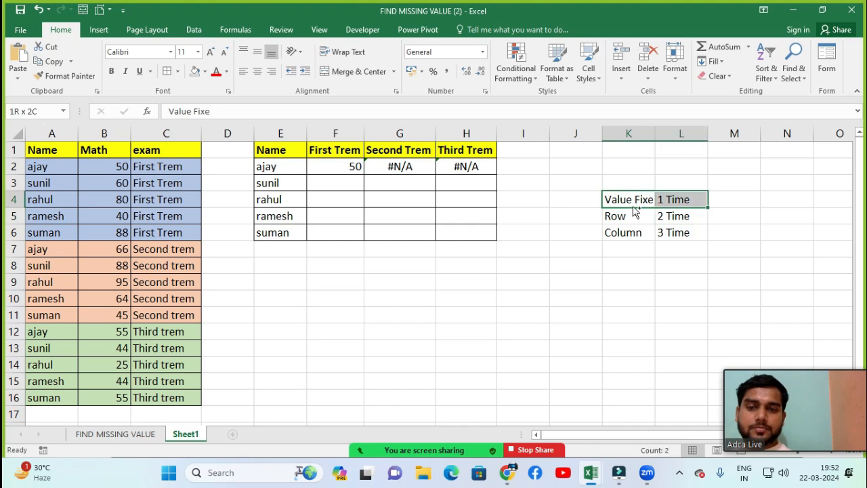
key("shift+Down")
key("shift+Down")
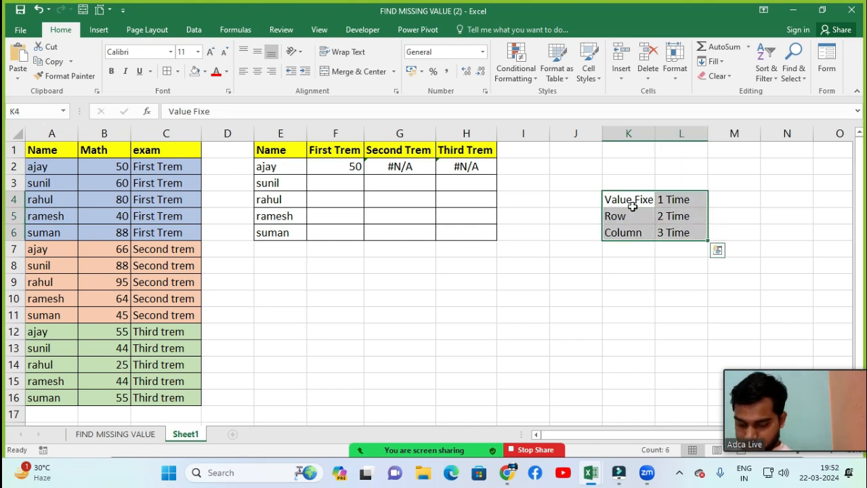
key("ctrl+q")
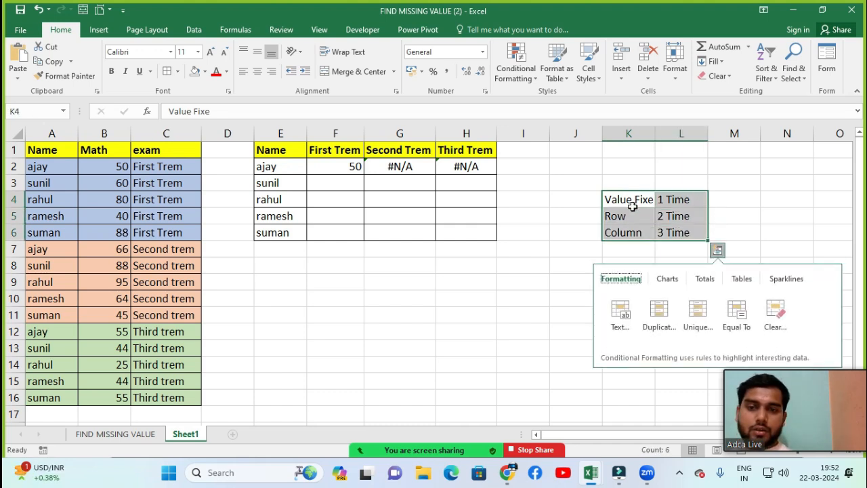
key("Escape")
key("Escape")
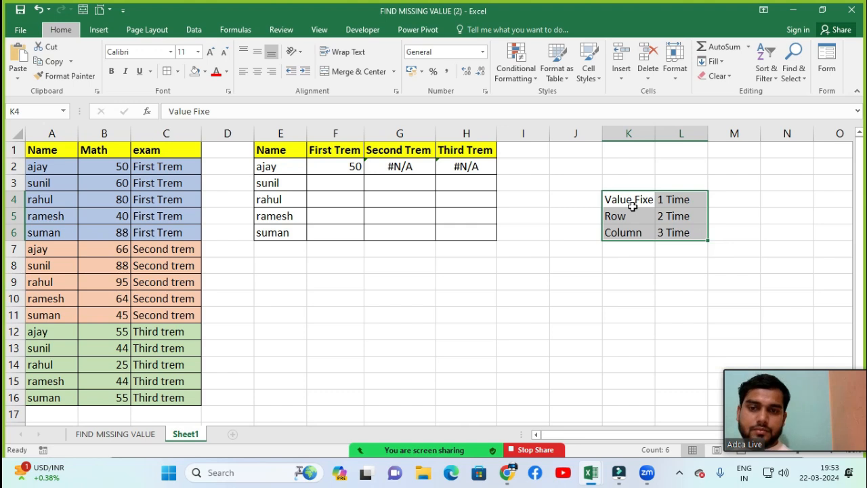
Step: Widen column K slightly so the Value Fixe label fits within its cell
left_click(624, 231)
left_click(634, 200)
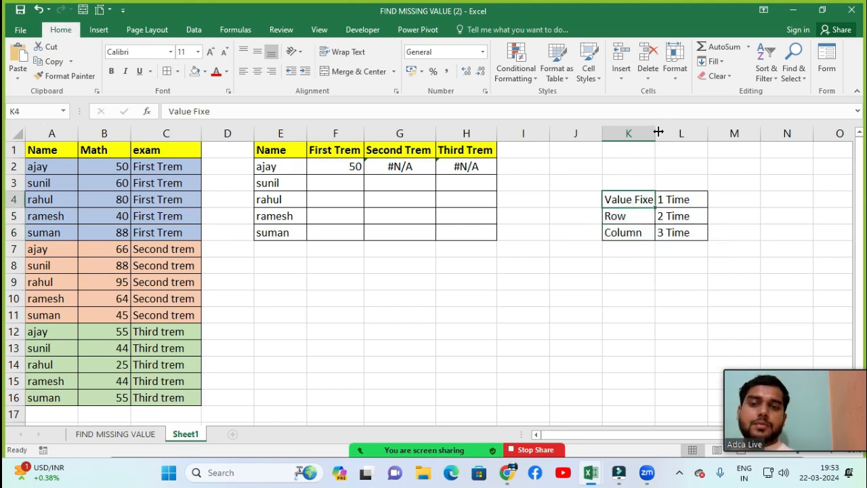
left_click_drag(658, 131, 662, 131)
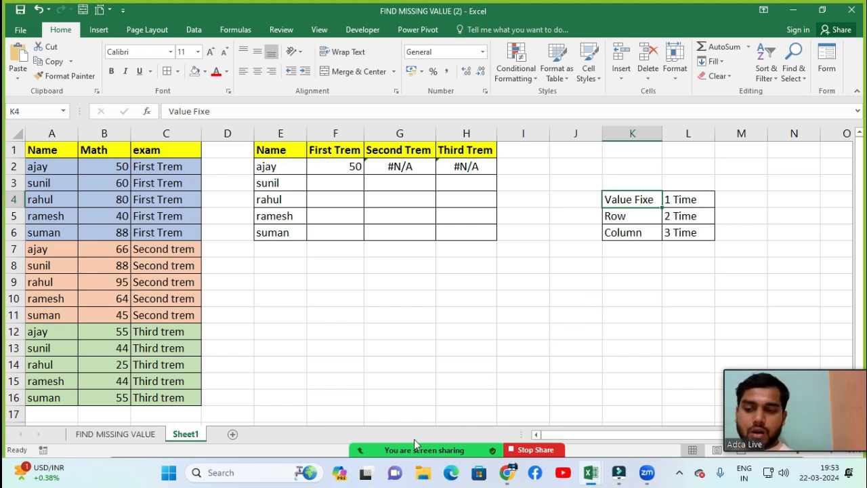
Step: In the Zoom meeting, ask all participants to unmute, then close the participants list
mouse_move(359, 461)
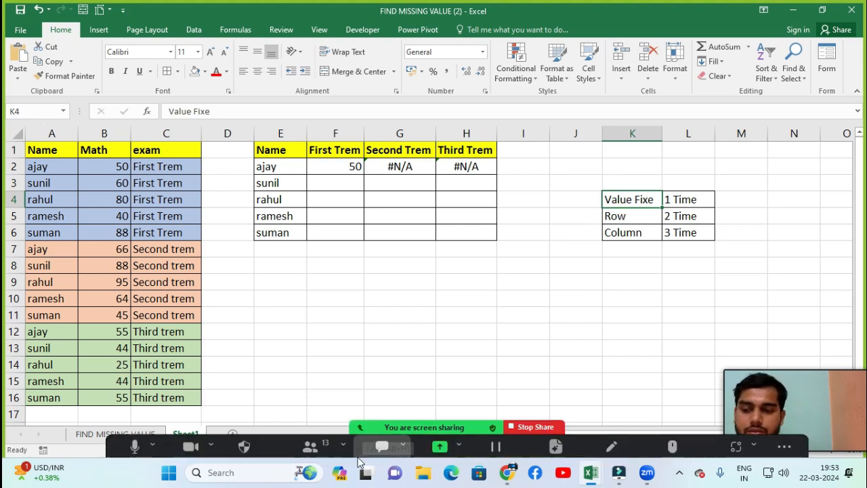
left_click(310, 446)
left_click(522, 428)
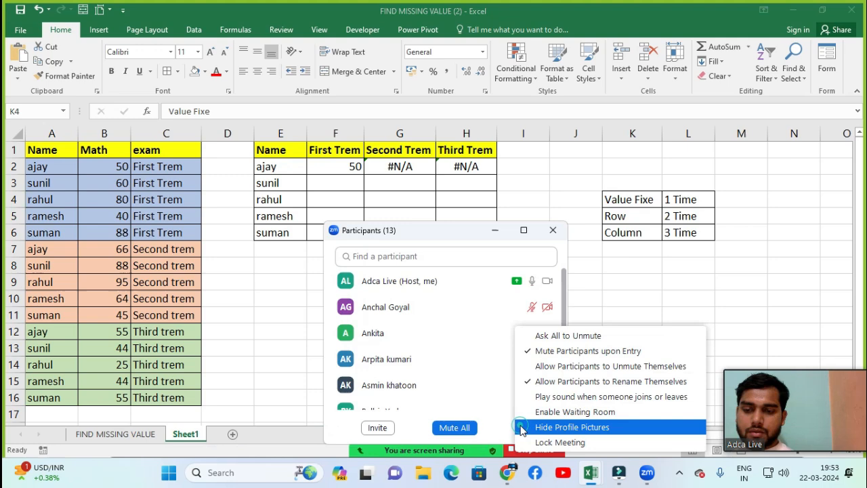
left_click(567, 336)
left_click(553, 230)
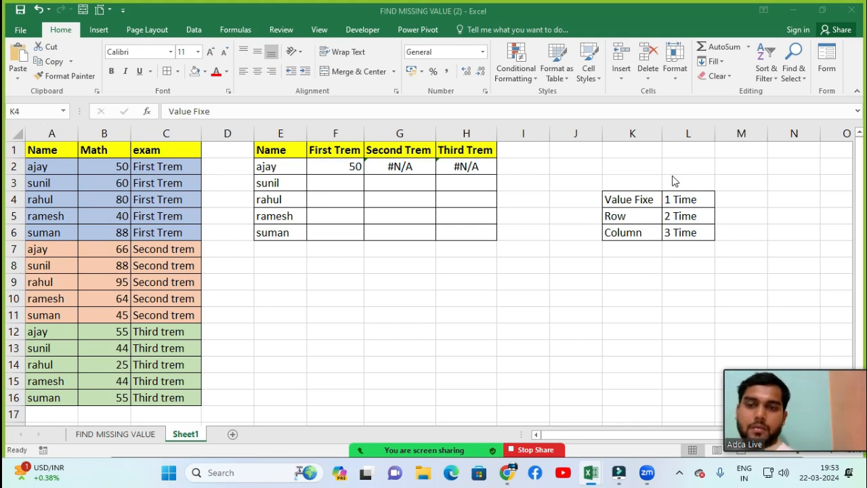
Step: Merge and center K3:L3 above the locking note as a heading cell
left_click(648, 181)
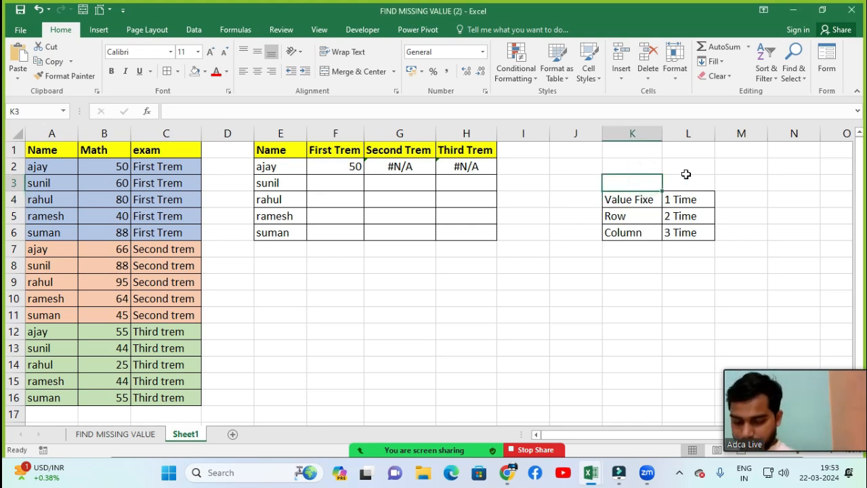
left_click_drag(686, 174, 687, 176)
key("alt")
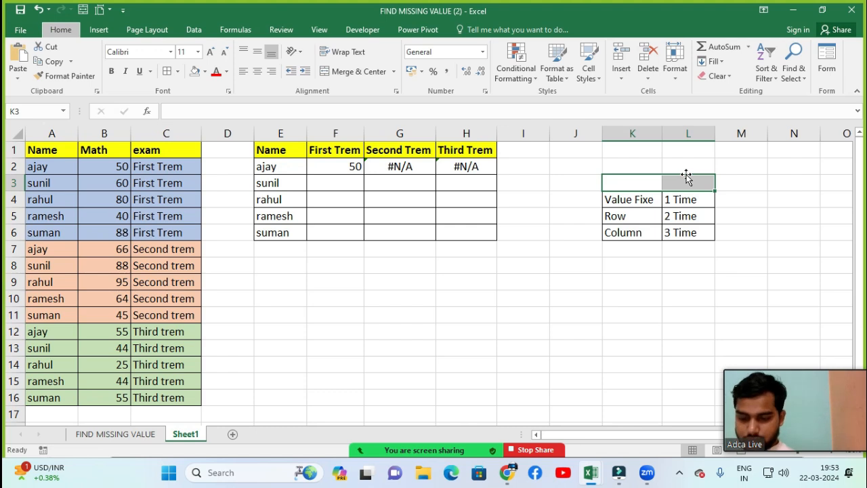
key("h")
key("m")
key("c")
key("Return")
left_click(687, 175)
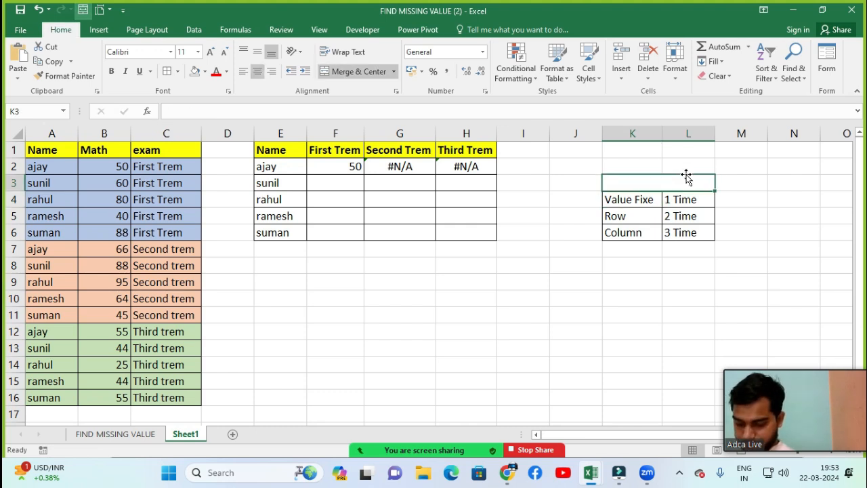
Step: Enter the heading Key F4 in the merged cell above the locking note
type("Key")
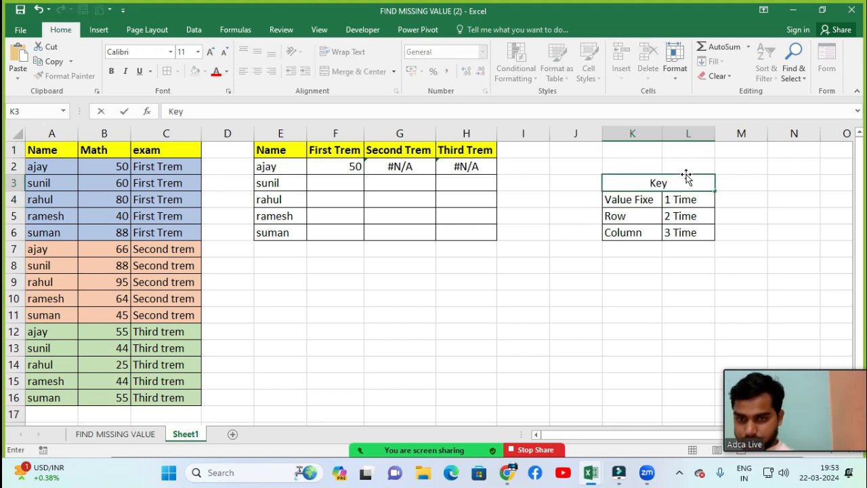
type(" F4")
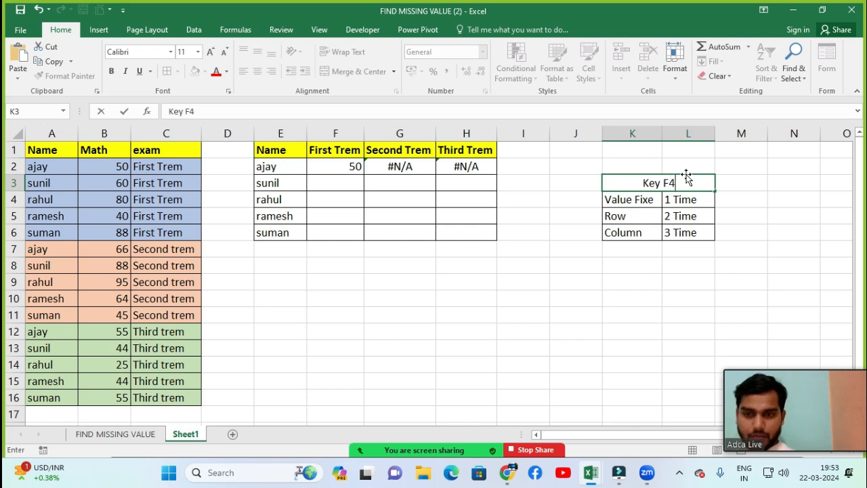
key("Return")
left_click(687, 174)
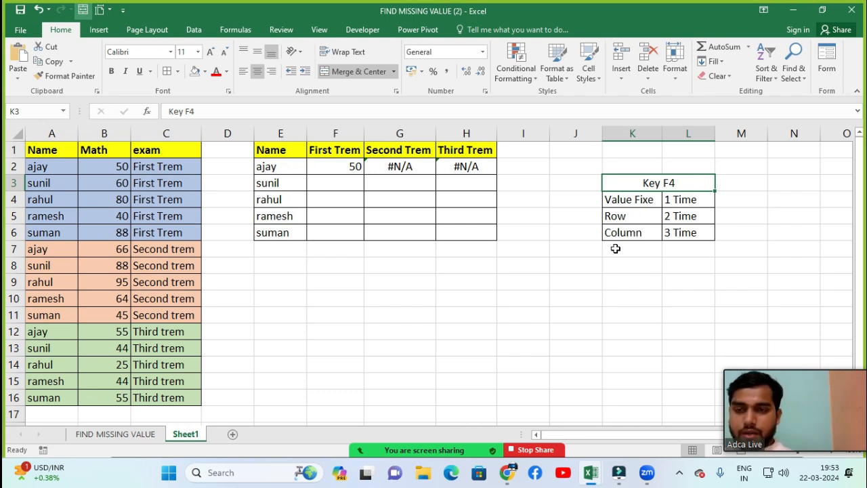
Step: Open the VLOOKUP formula in G2 for editing
left_click(399, 171)
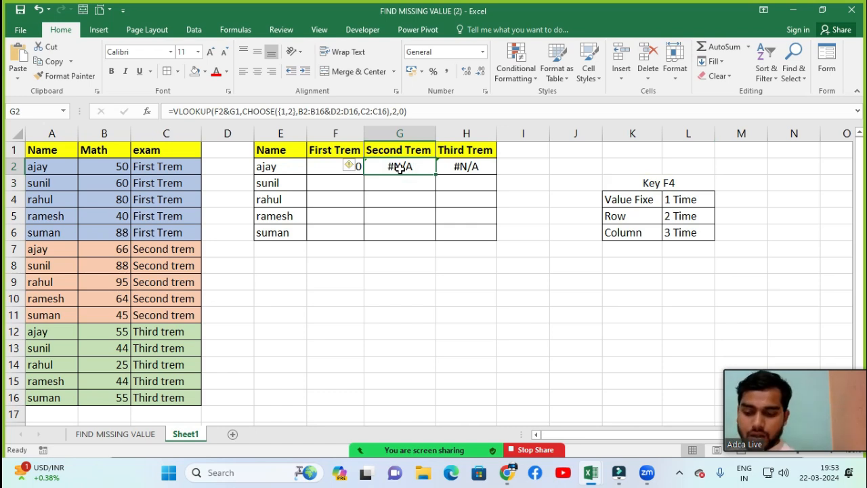
key("F2")
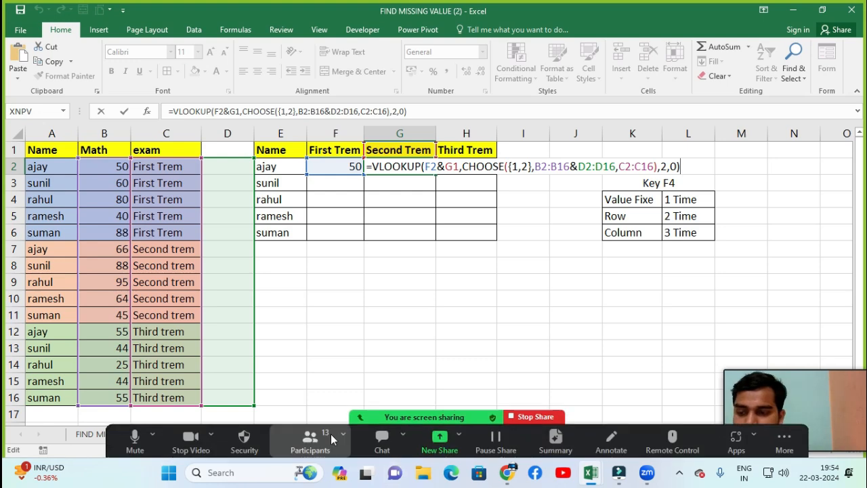
Step: Mute all Zoom participants without letting them unmute themselves, and return to the F2 reference in the G2 formula
left_click(330, 437)
left_click(454, 427)
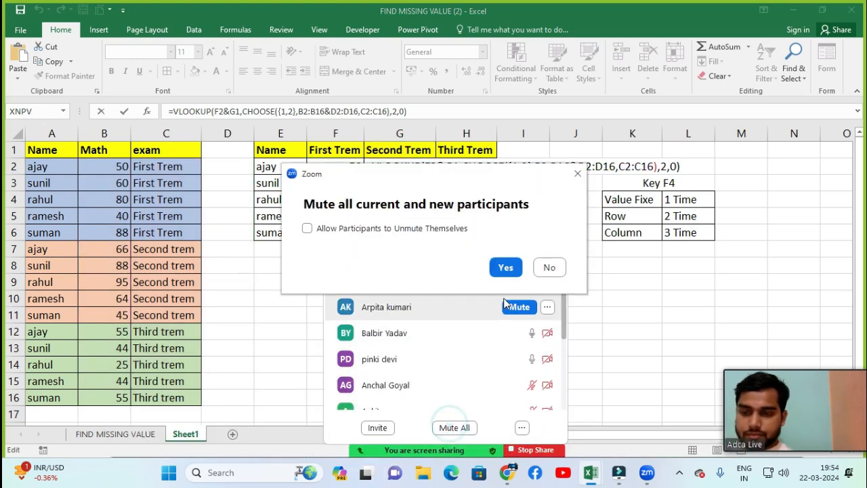
left_click(515, 266)
left_click(553, 230)
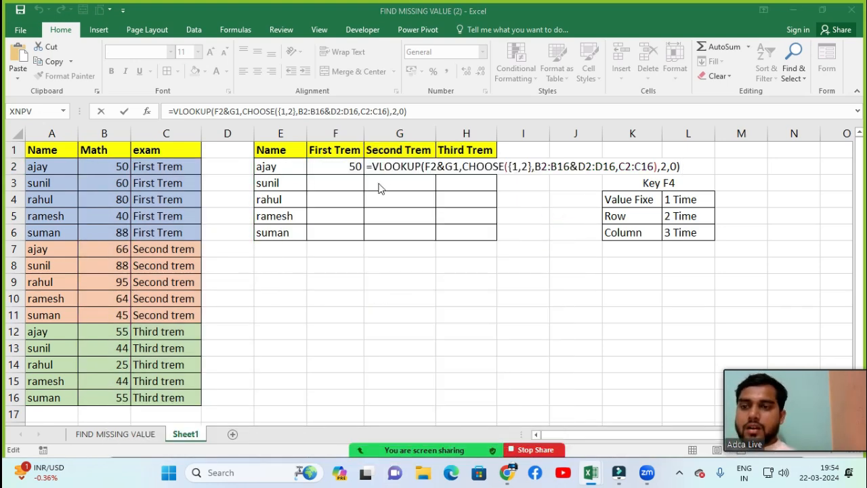
left_click(426, 168)
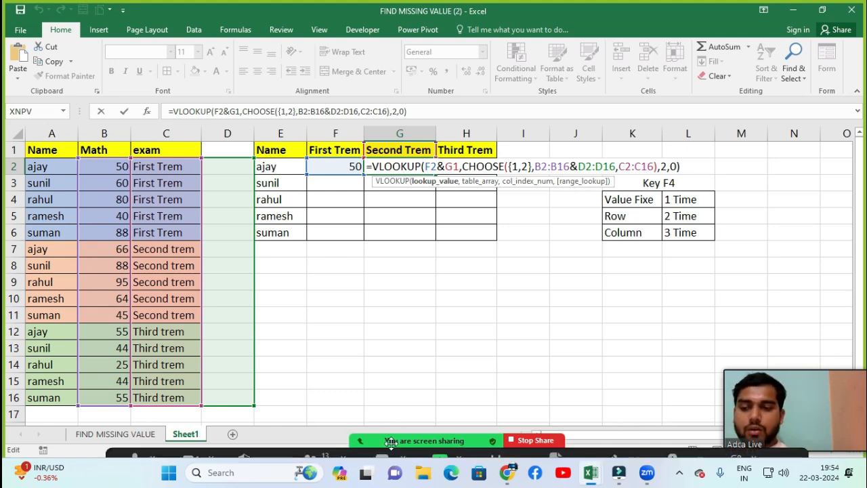
Step: Ask all Zoom participants to unmute again and close the participants list
left_click(313, 442)
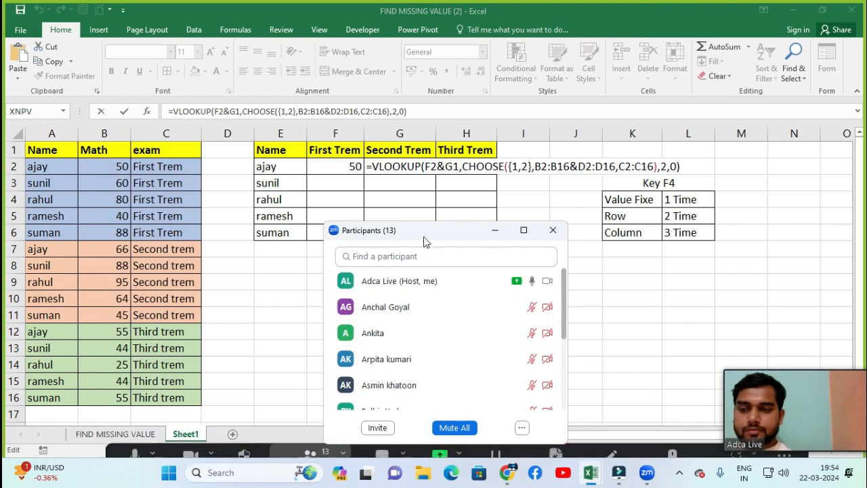
left_click(522, 428)
left_click(540, 339)
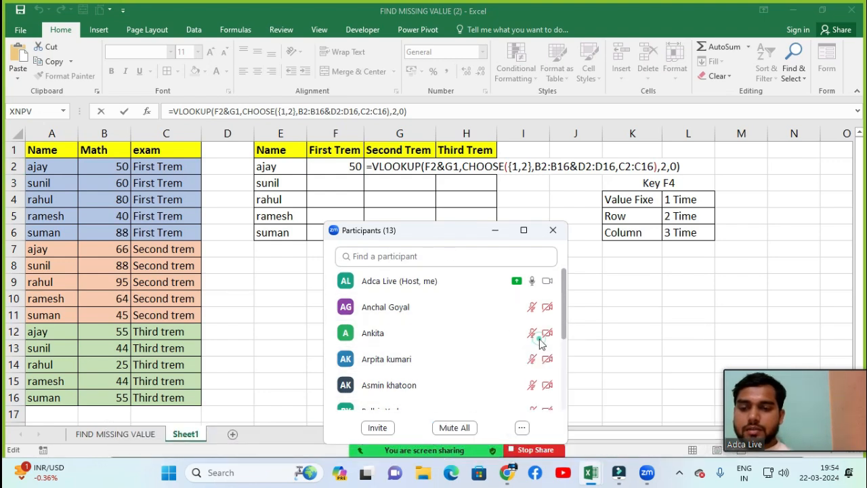
left_click(553, 230)
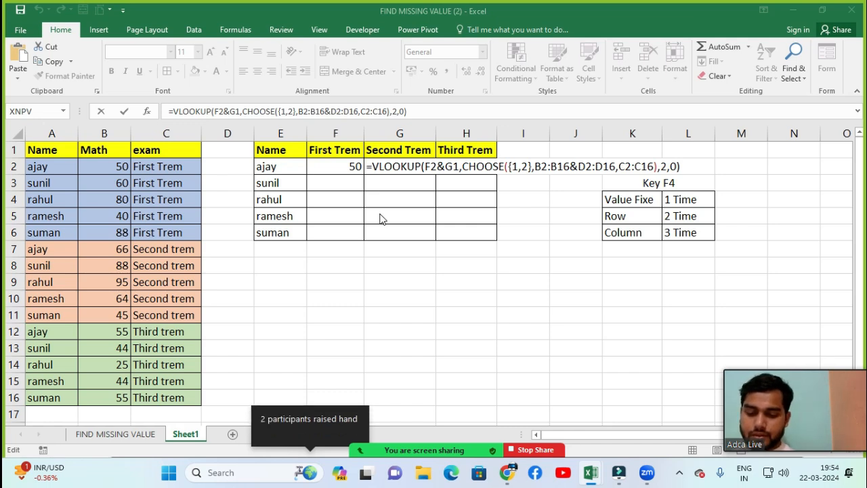
Step: Lock only the column of the F2 lookup reference in the G2 formula, making it $F2
left_click(425, 166)
key("shift+Right")
key("shift+Right")
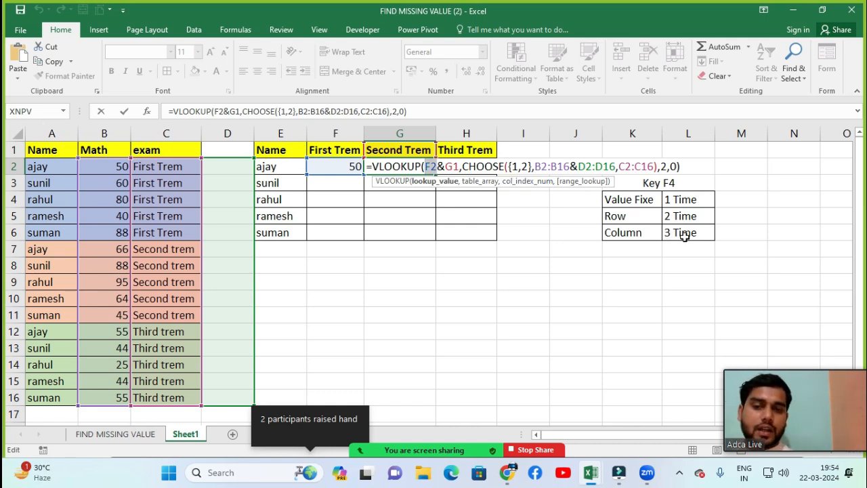
key("F4")
key("F4")
key("F4")
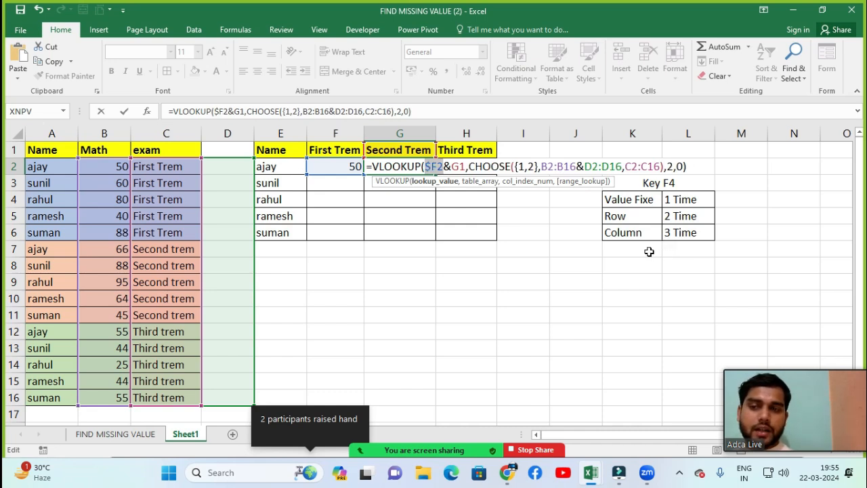
Step: Lock the G1 term-heading reference in the VLOOKUP formula in G2
left_click(452, 166)
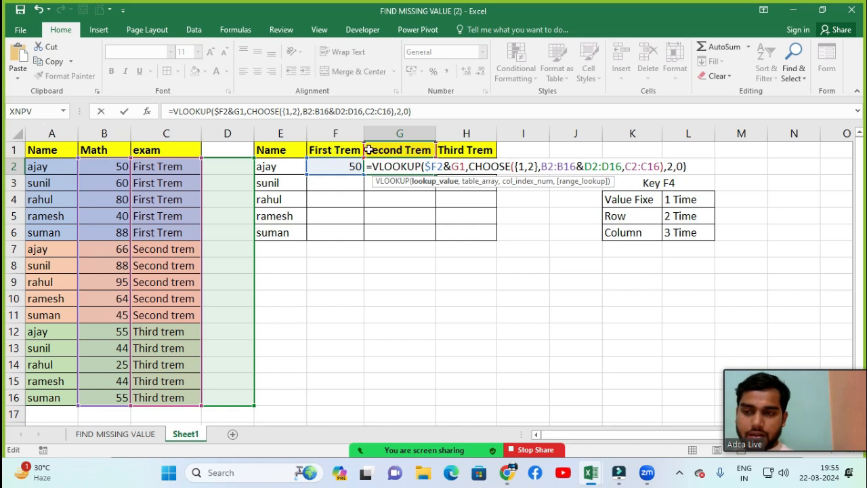
key("shift+Right")
key("shift+Right")
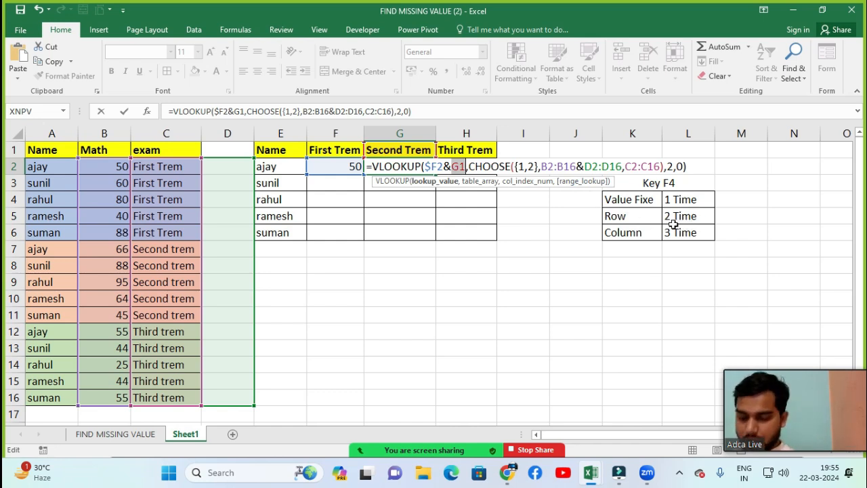
key("F4")
key("F4")
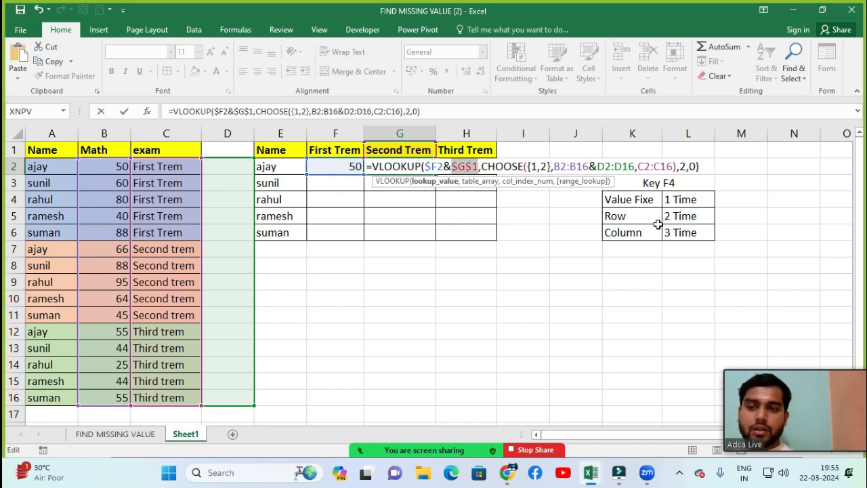
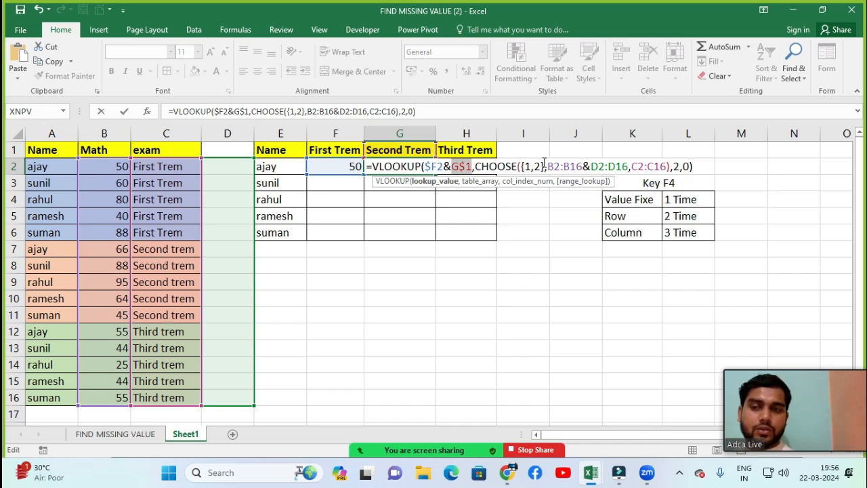
Step: Make the B2:B16 range in the G2 VLOOKUP formula absolute, as $B$2:$B$16
left_click(548, 166)
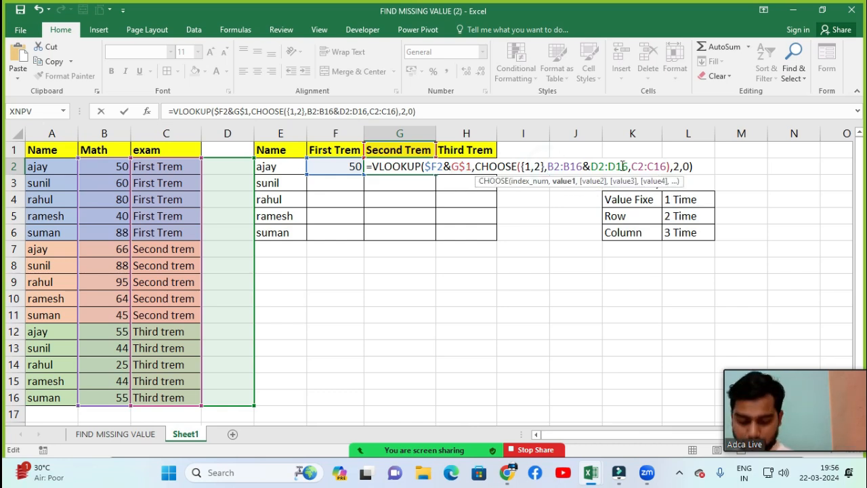
key("shift+Right")
key("shift+Right")
key("shift+Right")
key("shift+Right")
key("shift+Right")
key("shift+Right")
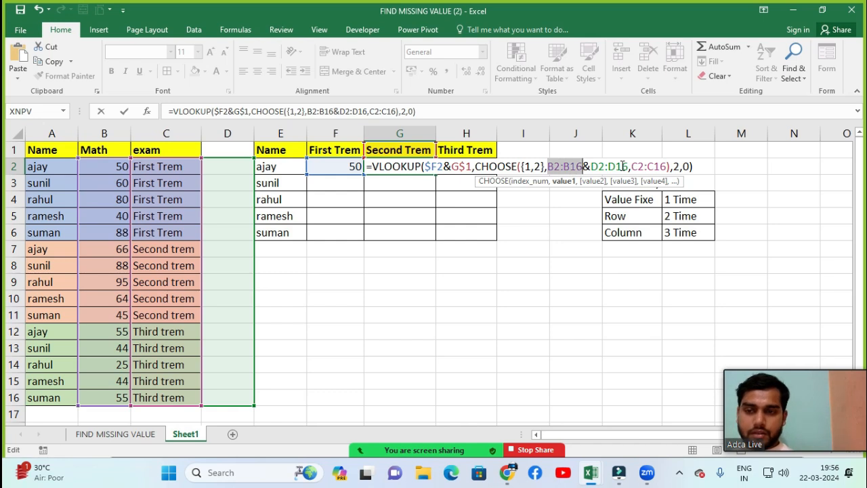
key("F4")
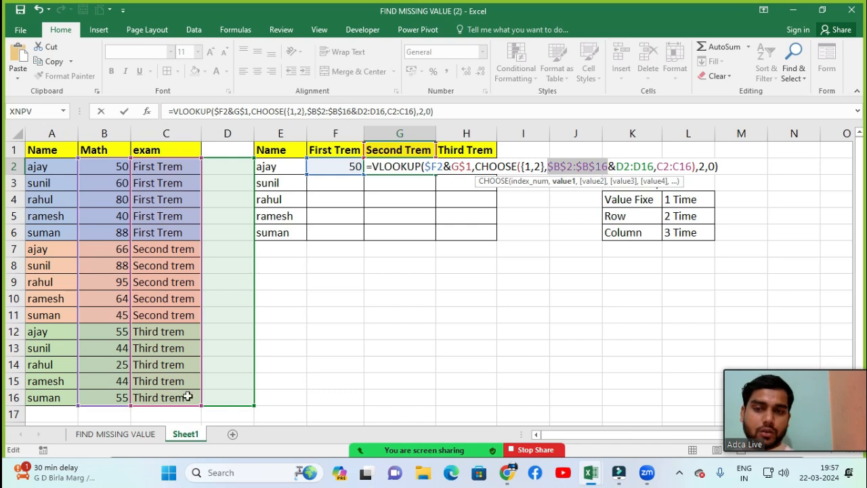
Step: Make the D2:D16 range inside CHOOSE in the G2 formula absolute, as $D$2:$D$16
left_click(617, 166)
key("shift+Right")
key("shift+Right")
key("shift+Right")
key("shift+Right")
key("shift+Right")
key("shift+Right")
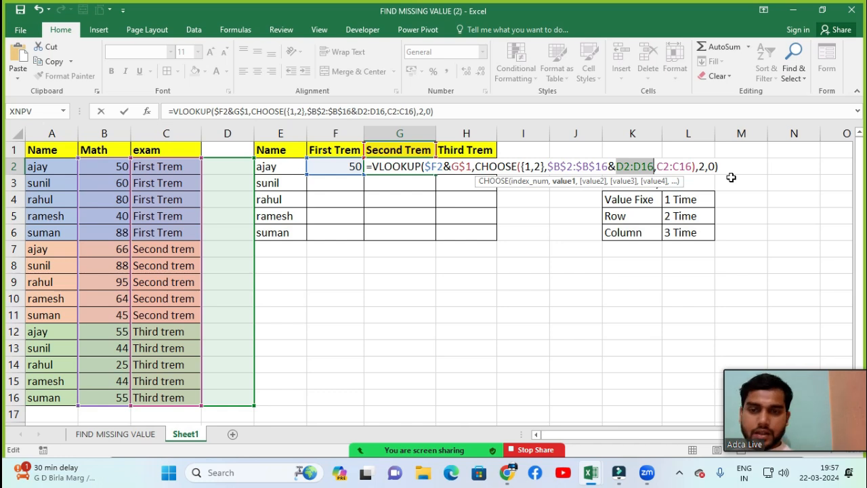
key("F4")
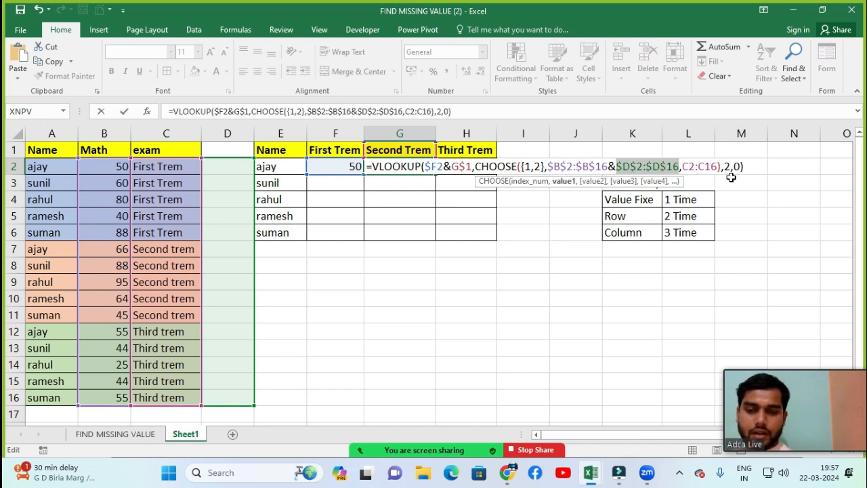
Step: Make the C2:C16 range in the G2 formula absolute, as $C$2:$C$16, and commit the formula
key("Right")
key("Right")
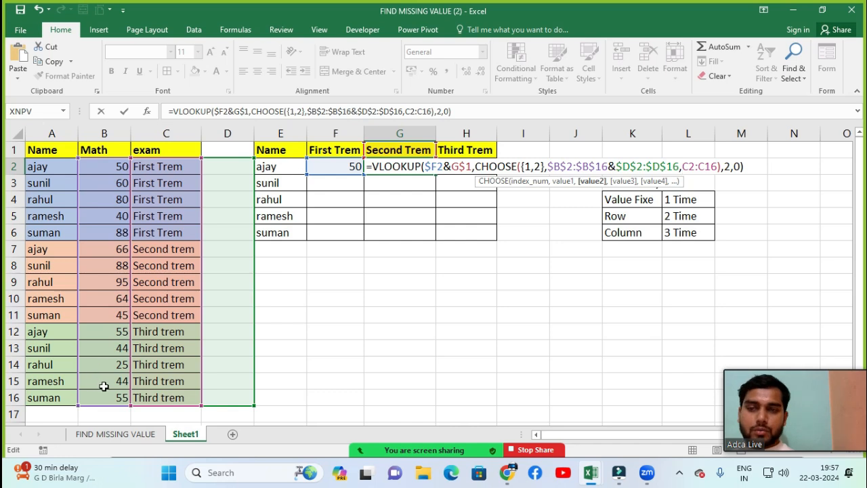
key("shift+Right")
key("shift+Right")
key("shift+Right")
key("shift+Right")
key("shift+Right")
key("shift+Right")
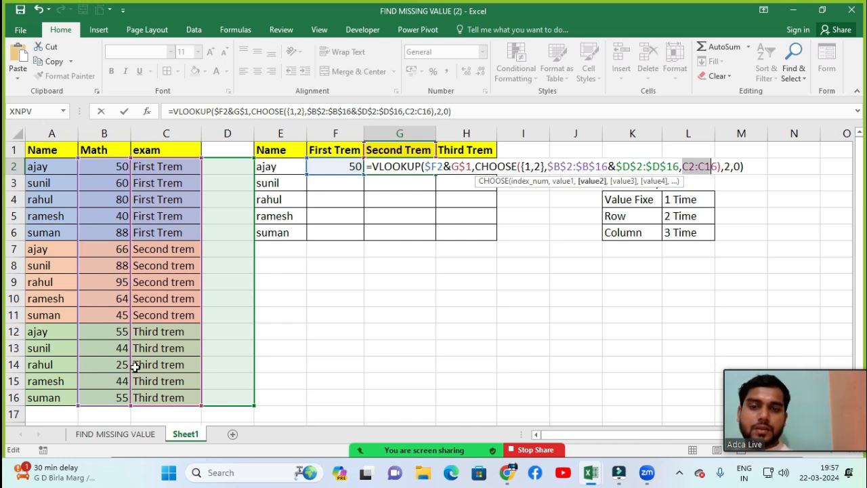
key("F4")
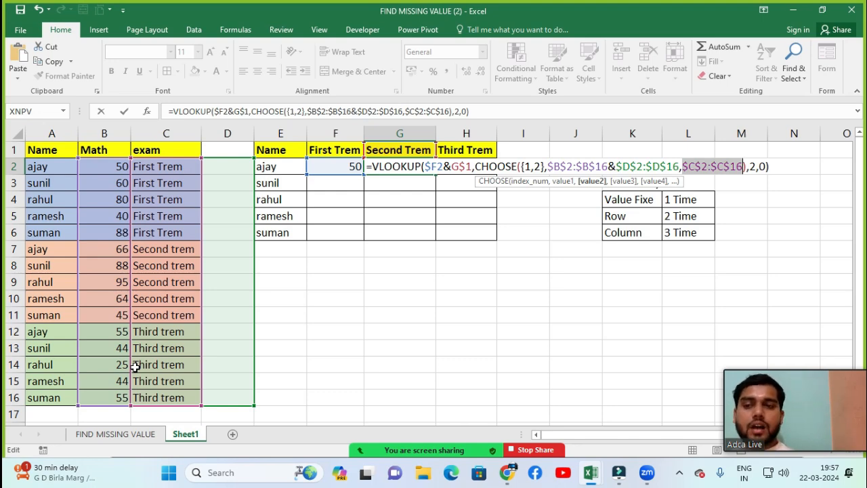
key("Return")
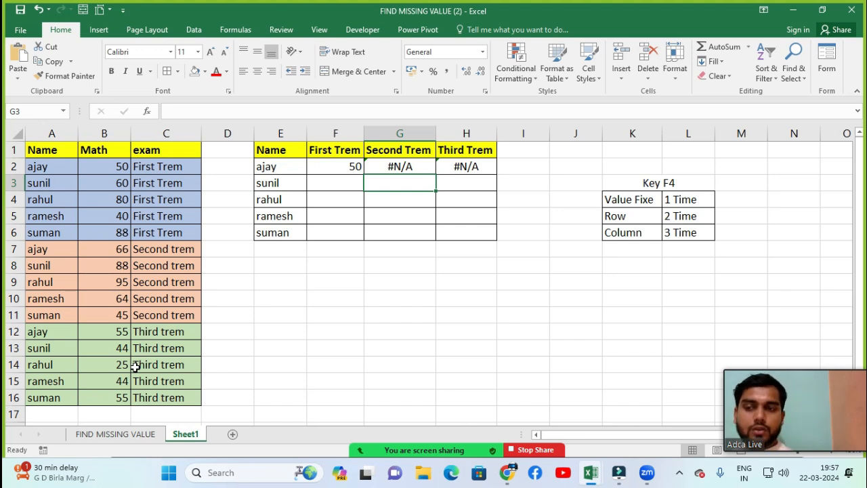
Step: Try re-entering the G2 VLOOKUP formula as an array formula
key("Up")
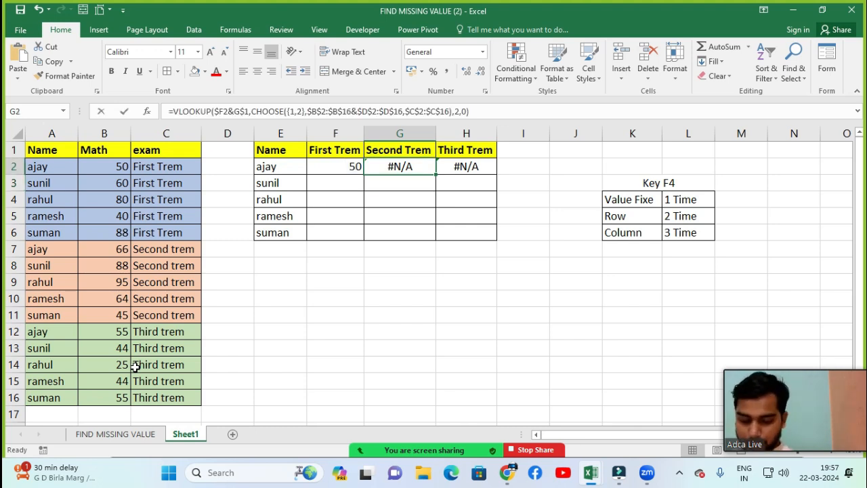
key("F2")
key("ctrl+Return")
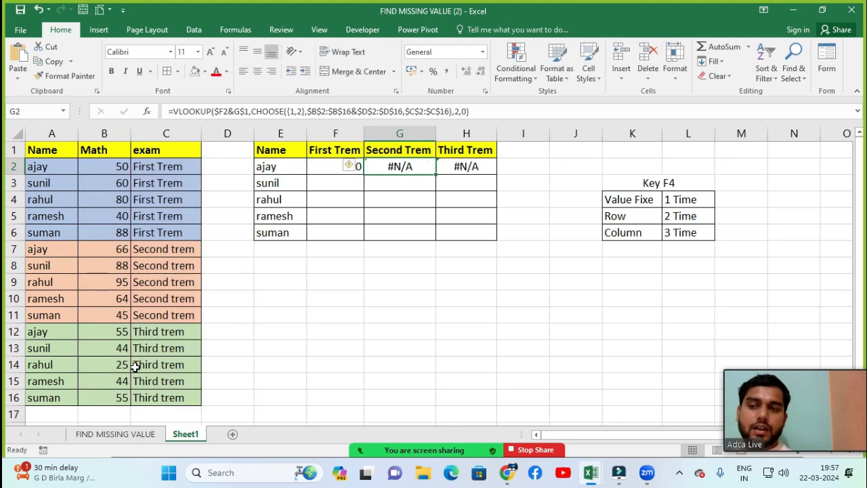
key("ctrl+shift+Return")
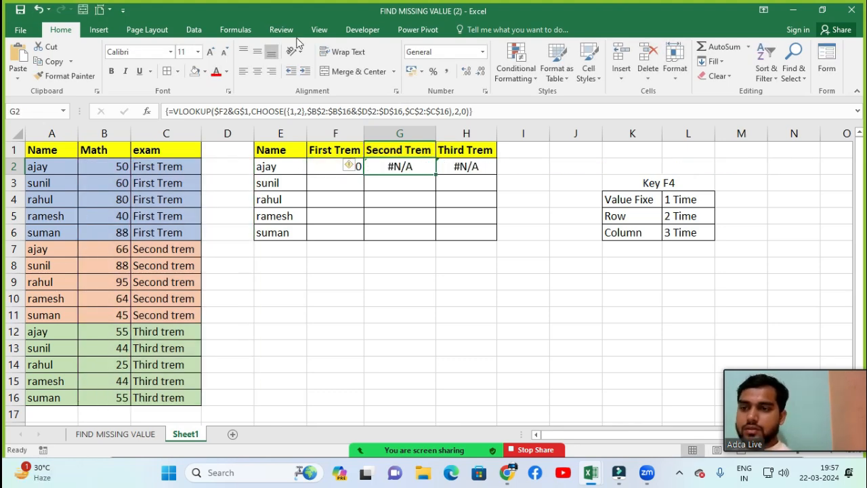
left_click(394, 200)
left_click(419, 297)
left_click(411, 167)
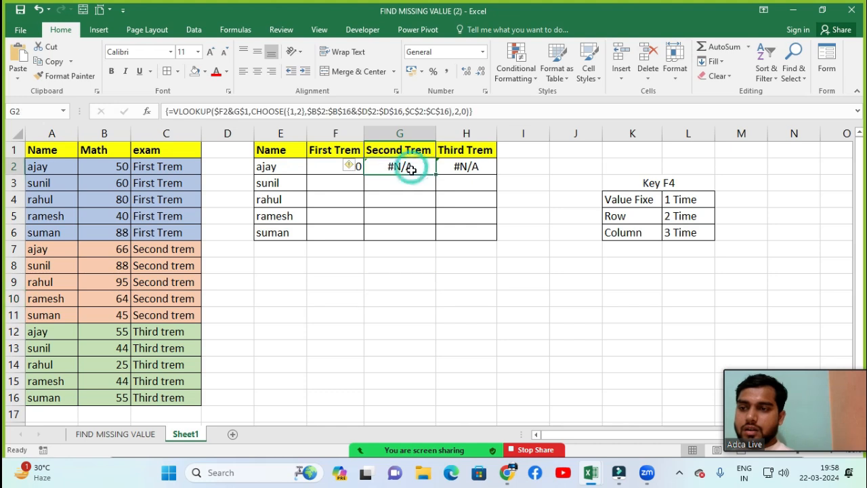
key("F2")
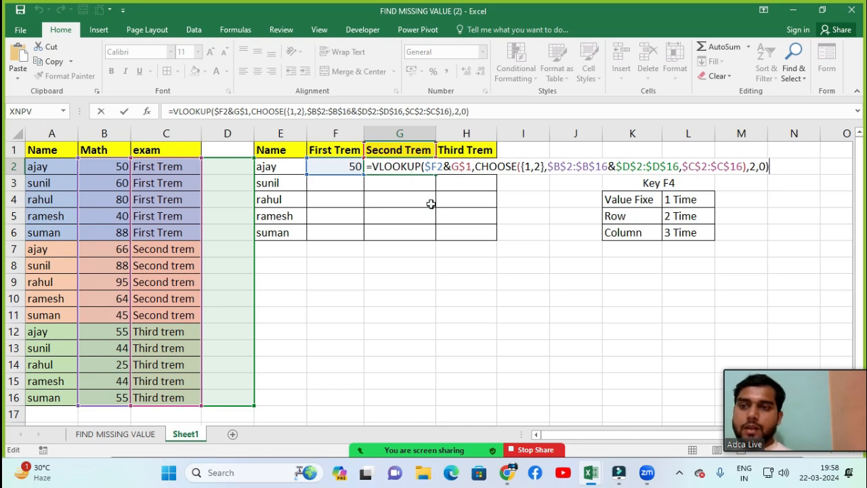
key("ctrl+shift+Return")
Step: Clear the Second Trem and Third Trem formulas in G2:H2
left_click_drag(425, 167, 465, 168)
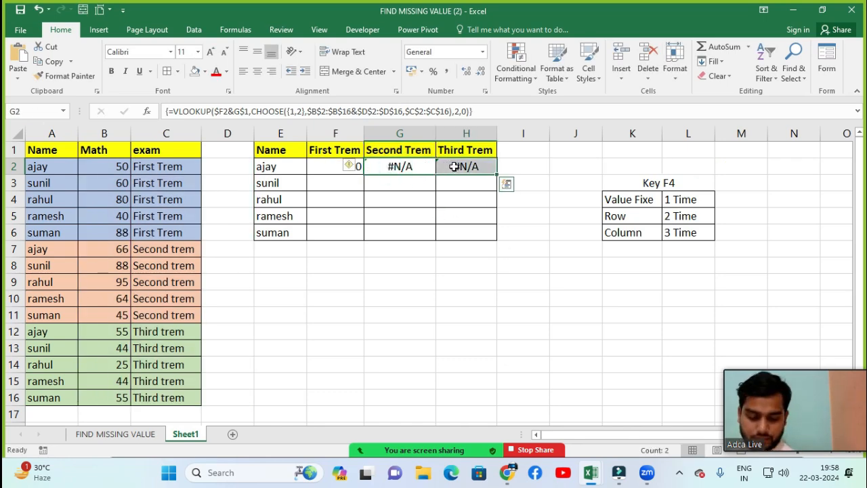
key("Delete")
left_click(434, 265)
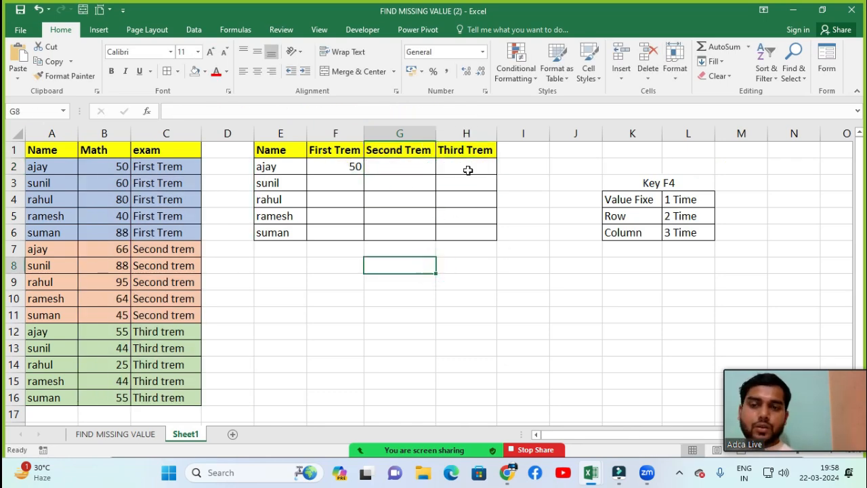
Step: Select F2, mute all participants in the Zoom meeting, and close the participants list
left_click(331, 166)
left_click(318, 446)
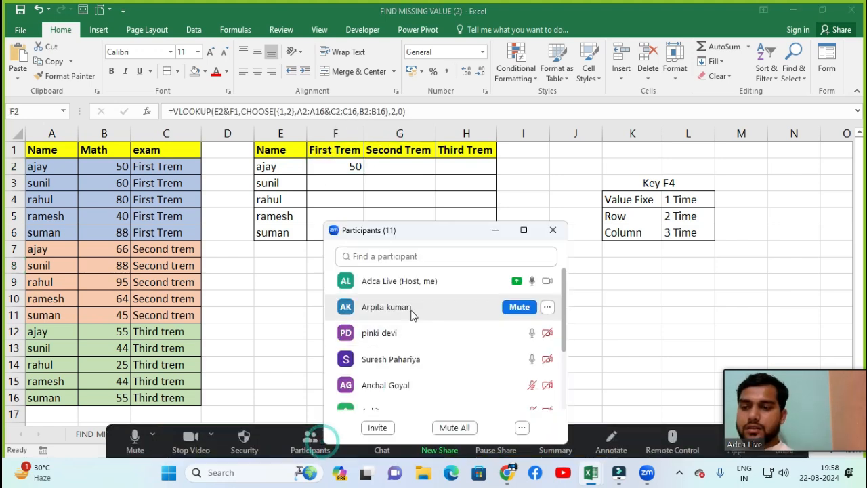
left_click(451, 427)
left_click(507, 265)
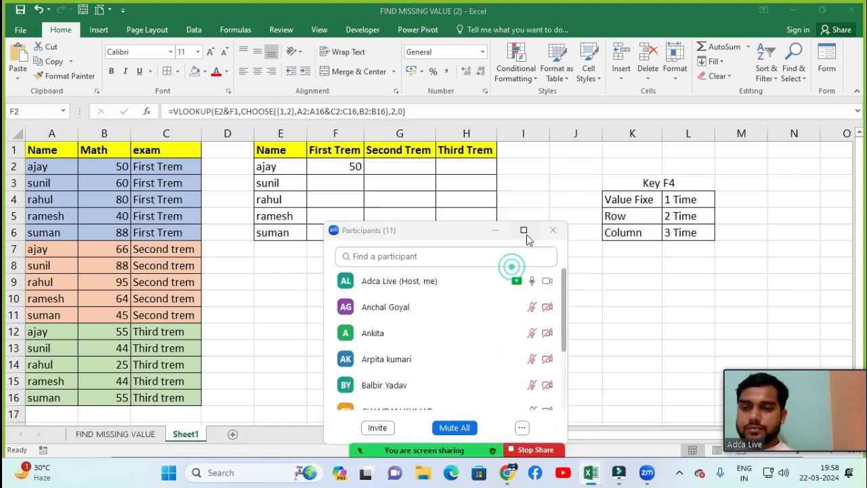
left_click(553, 231)
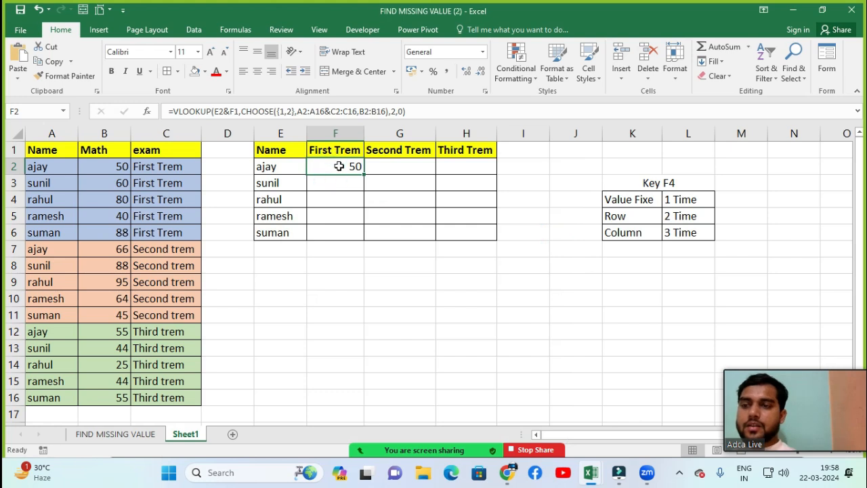
Step: Lock only the column of the E2 name reference in the F2 VLOOKUP formula, making it $E2
double_click(332, 166)
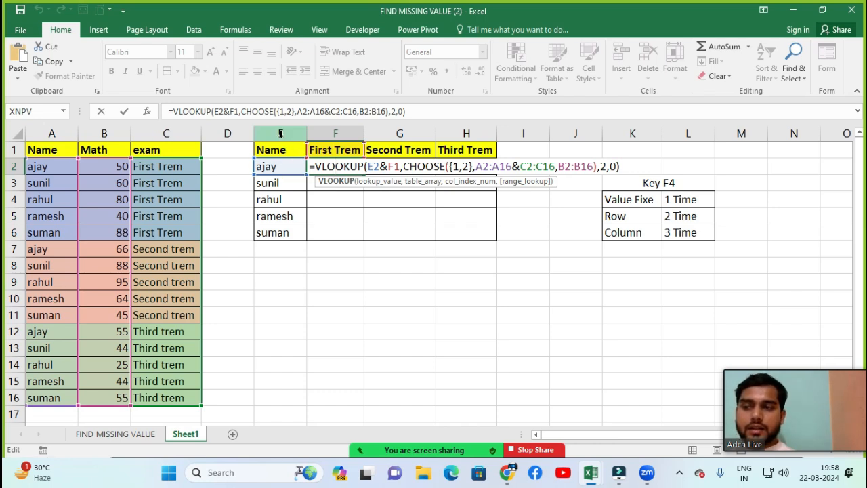
double_click(373, 167)
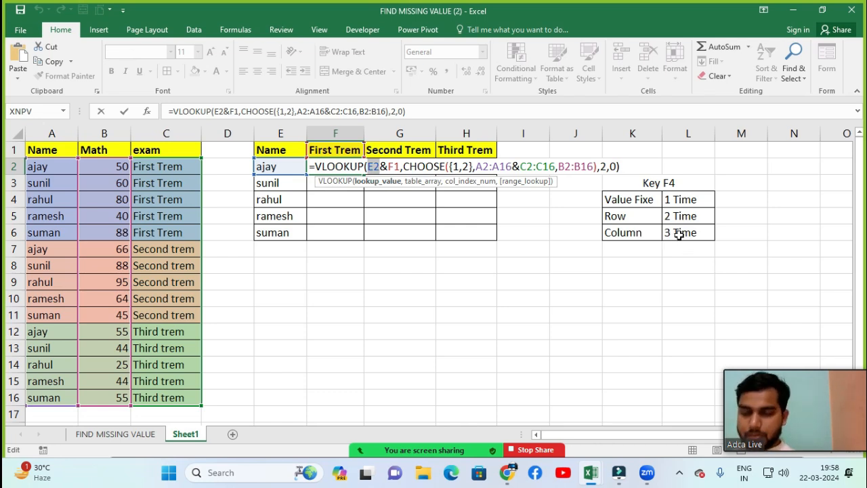
key("F4")
key("F4")
key("F4")
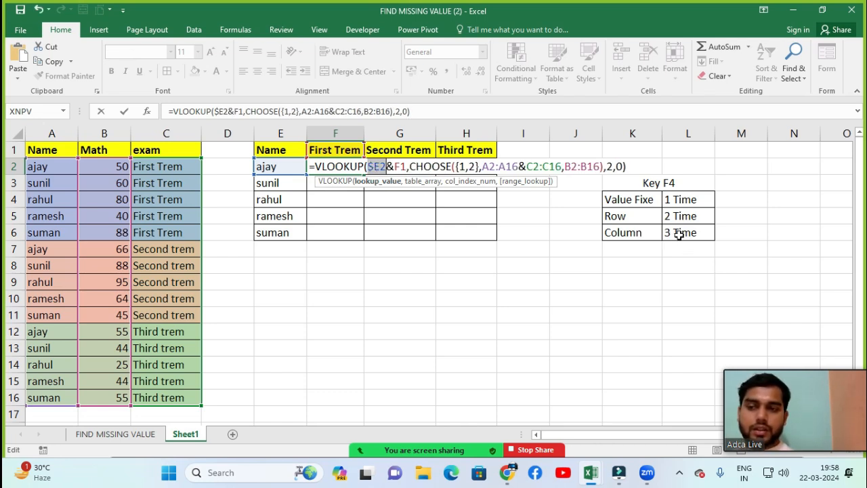
Step: Lock only the row of the F1 term-heading reference in the F2 formula, making it F$1
left_click(399, 166)
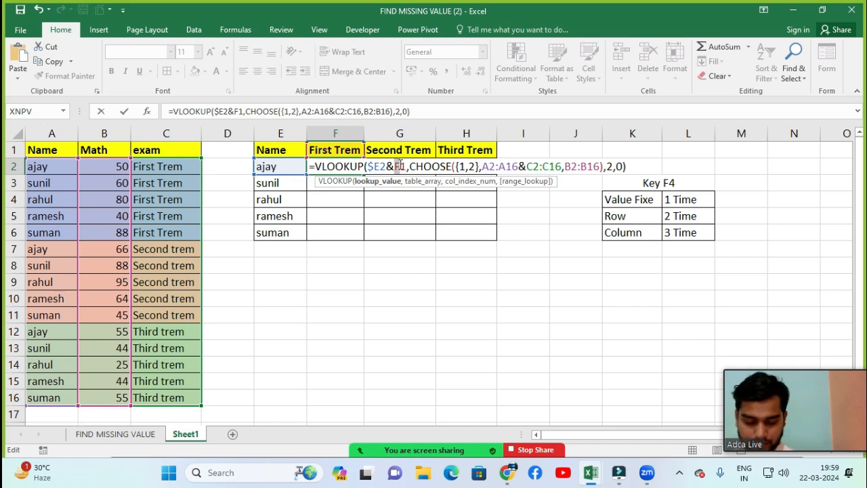
left_click_drag(400, 166, 404, 166)
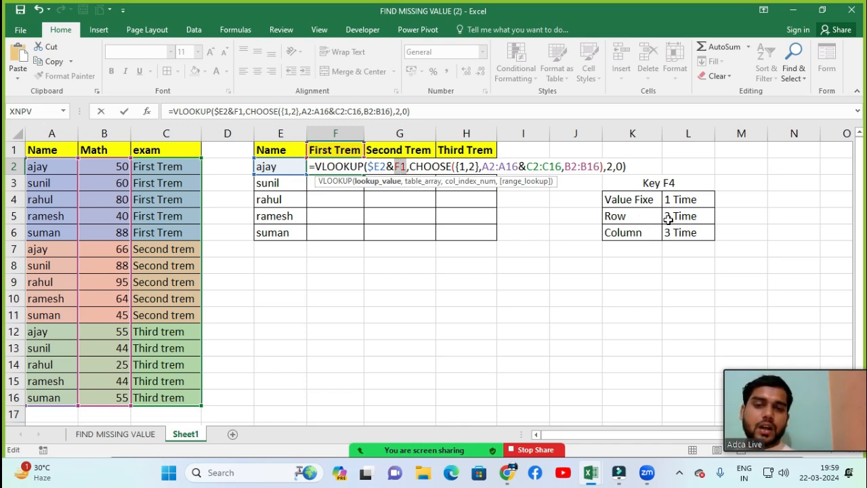
key("F4")
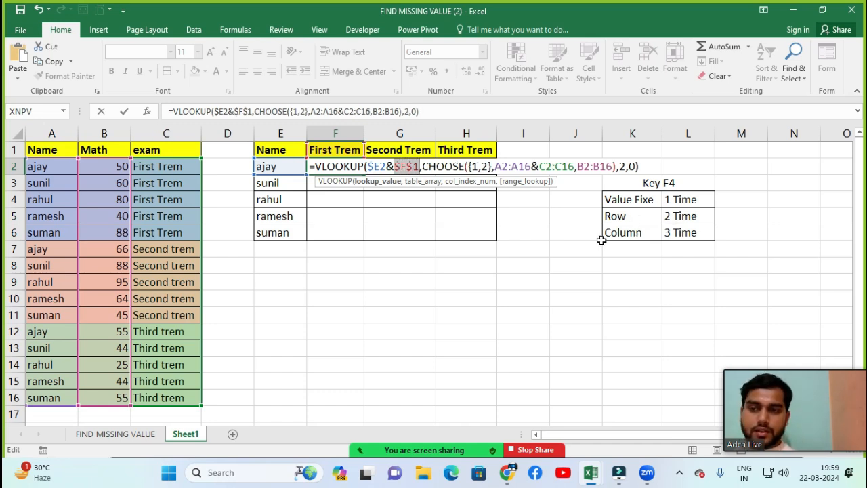
key("F4")
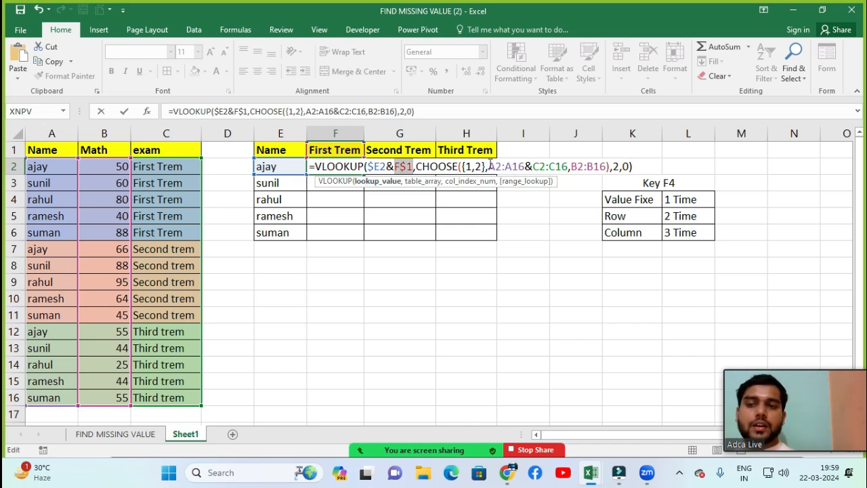
Step: Make the A2:A16 name range inside CHOOSE in the F2 formula absolute, as $A$2:$A$16
left_click(490, 167)
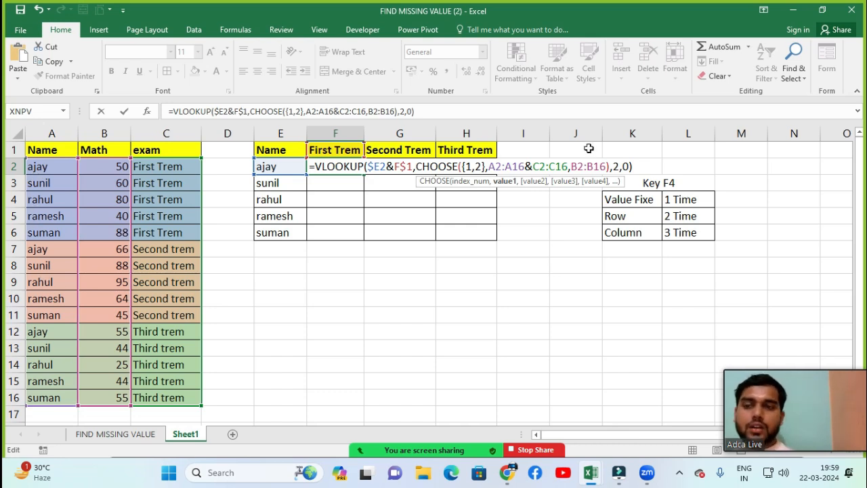
key("shift+Right")
key("shift+Right")
key("shift+Right")
key("shift+Right")
key("shift+Right")
key("shift+Right")
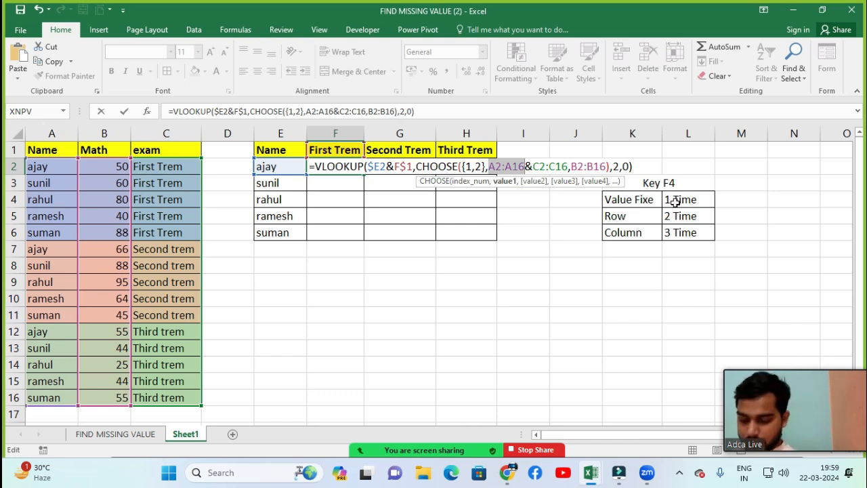
key("F4")
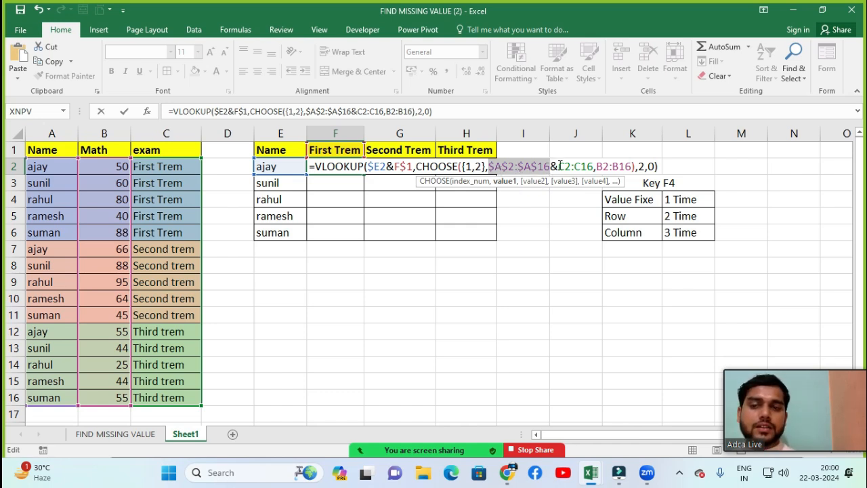
Step: Make the exam and Math ranges in the F2 formula absolute, as $C$2:$C$16 and $B$2:$B$16, then commit it and reselect F2
left_click_drag(558, 166, 594, 166)
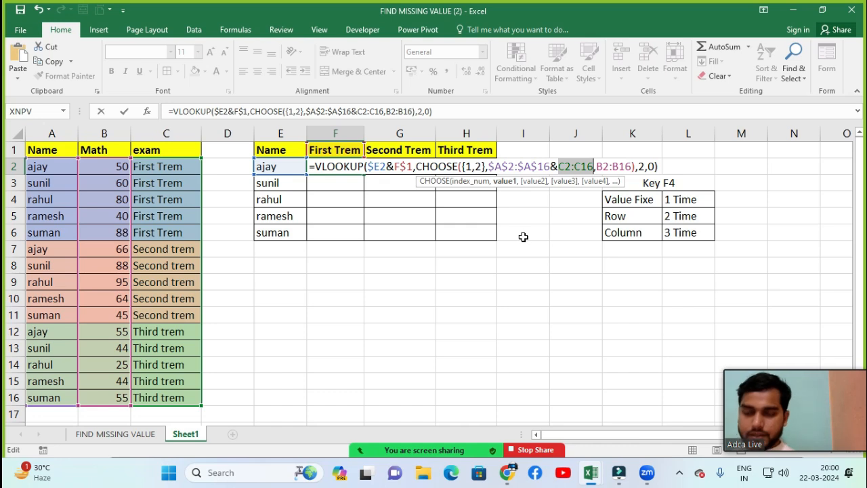
key("F4")
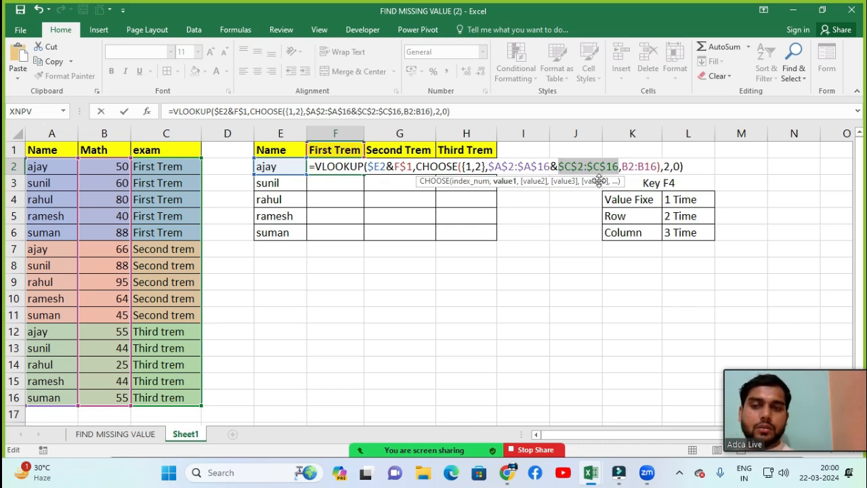
left_click_drag(622, 166, 657, 167)
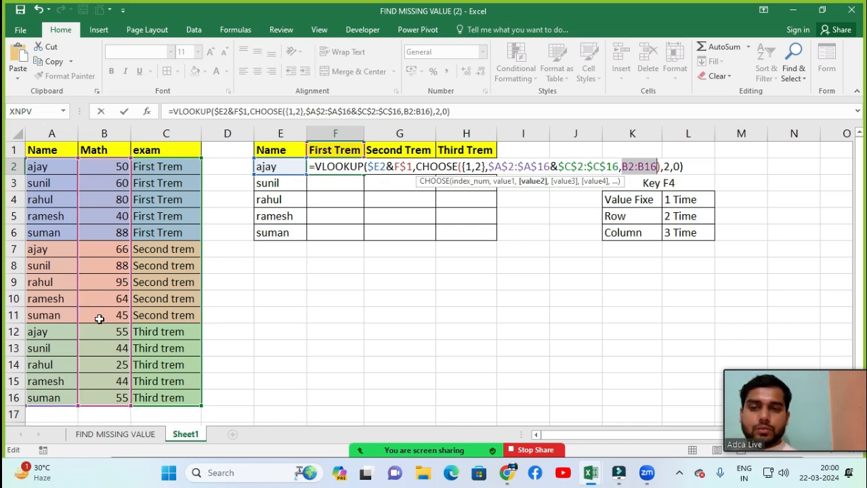
key("F4")
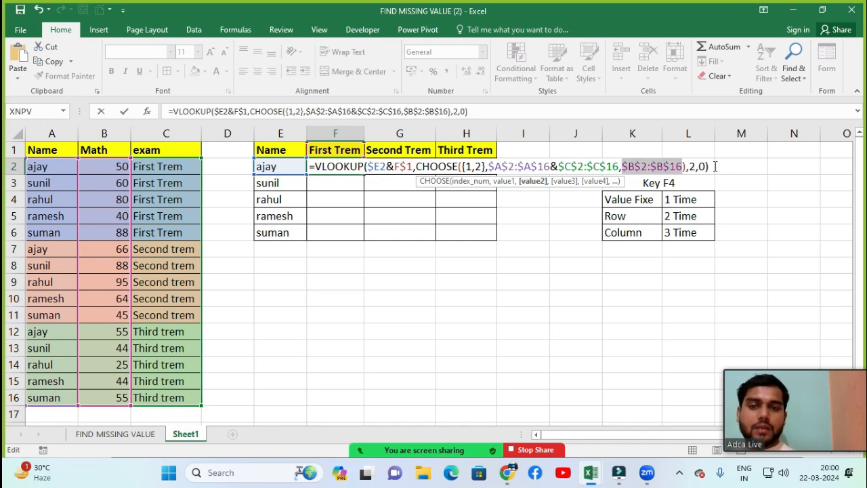
key("Return")
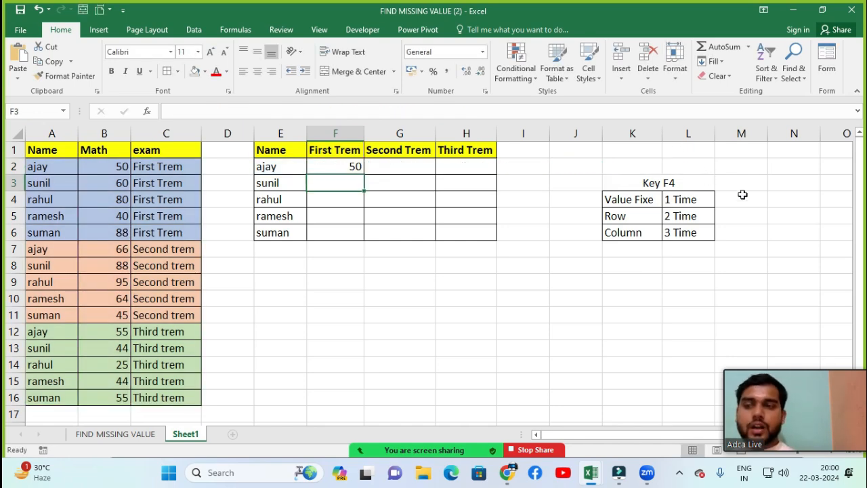
left_click(331, 171)
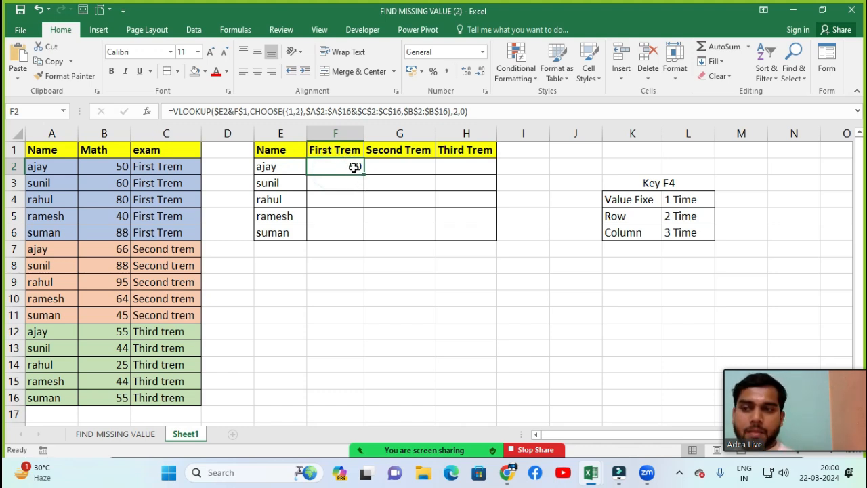
Step: Copy the F2 lookup formula across to H2 and re-enter the G2 formula as an array formula
left_click_drag(354, 166, 442, 165)
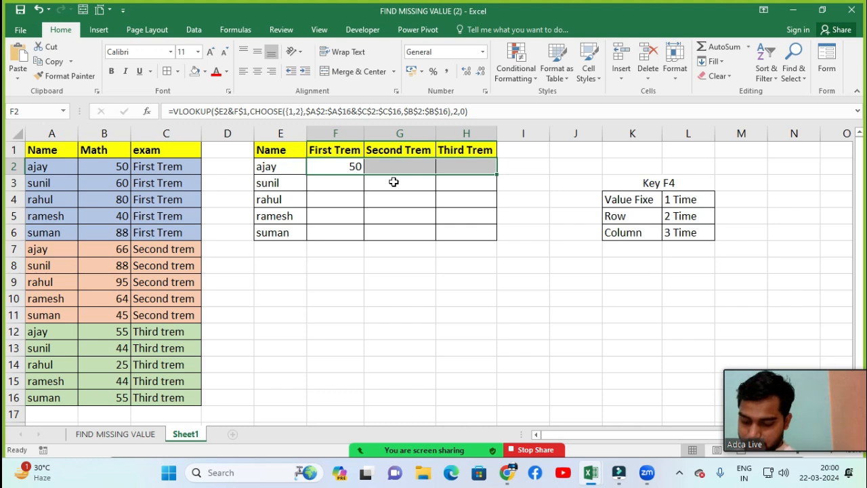
key("ctrl+r")
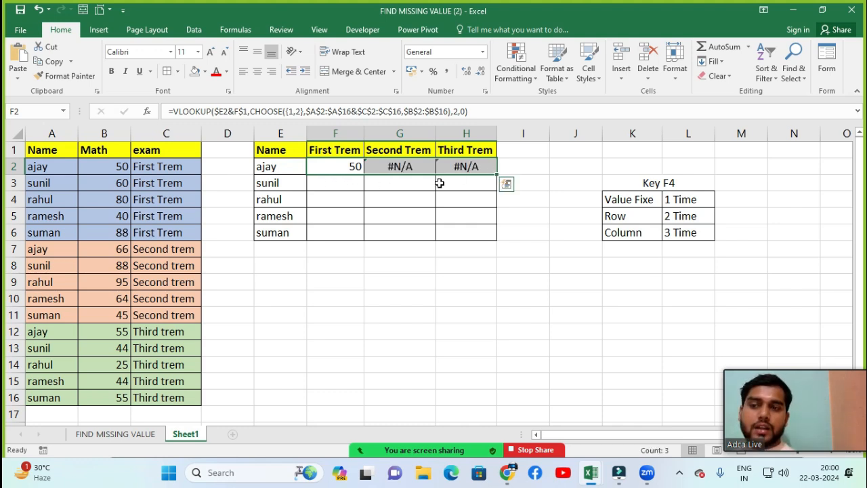
left_click(401, 167)
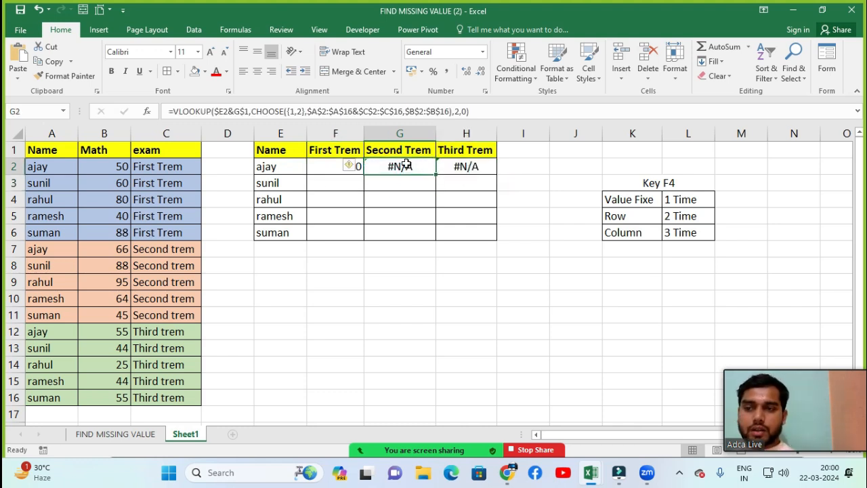
double_click(406, 166)
key("ctrl+shift+Return")
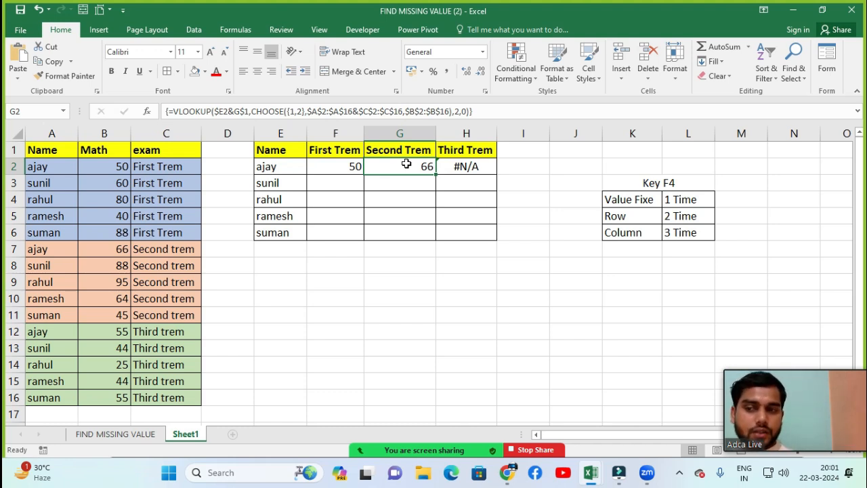
Step: Re-enter the H2 lookup formula as an array formula
key("Right")
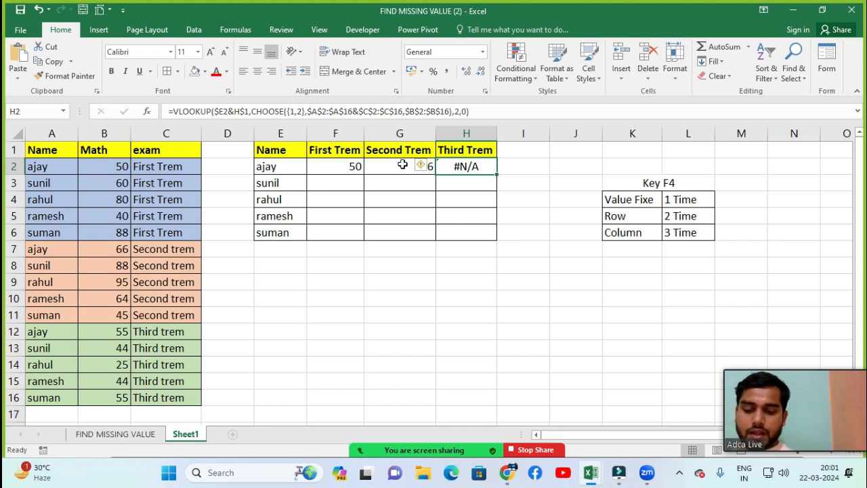
double_click(478, 167)
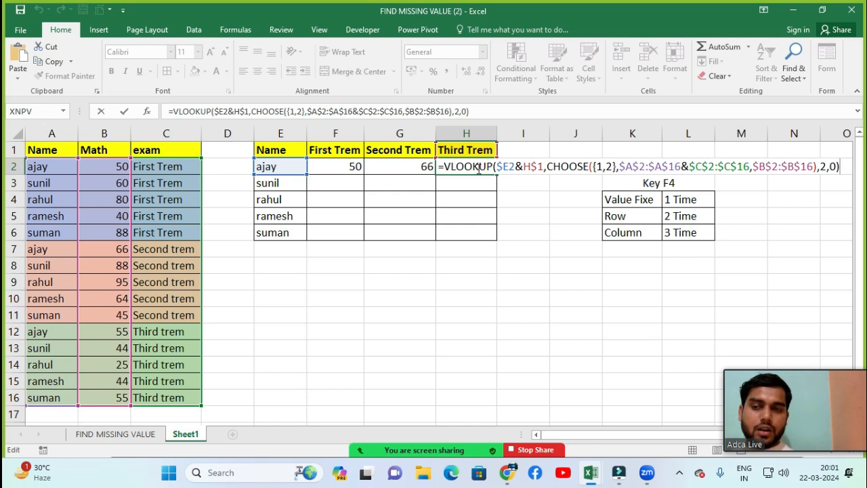
key("ctrl+shift+Return")
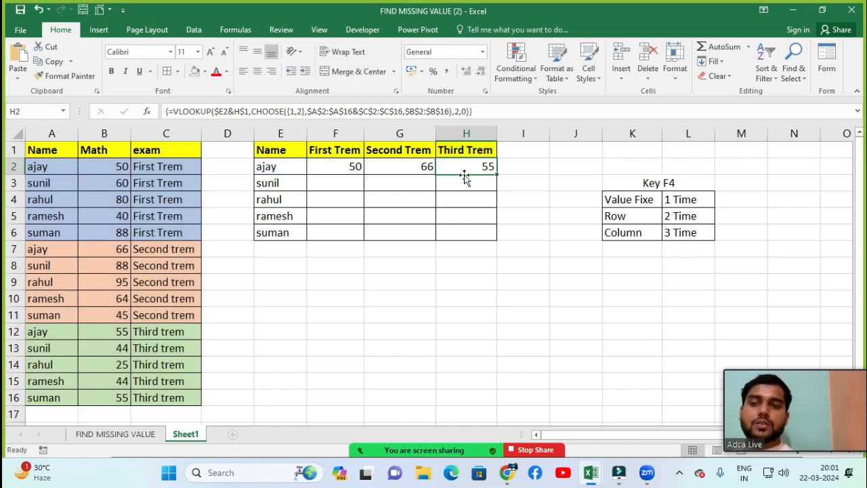
Step: Compare the three term marks in F2:H2 with the first student's Math marks in source rows 2, 7 and 12
left_click(285, 170)
left_click(326, 169)
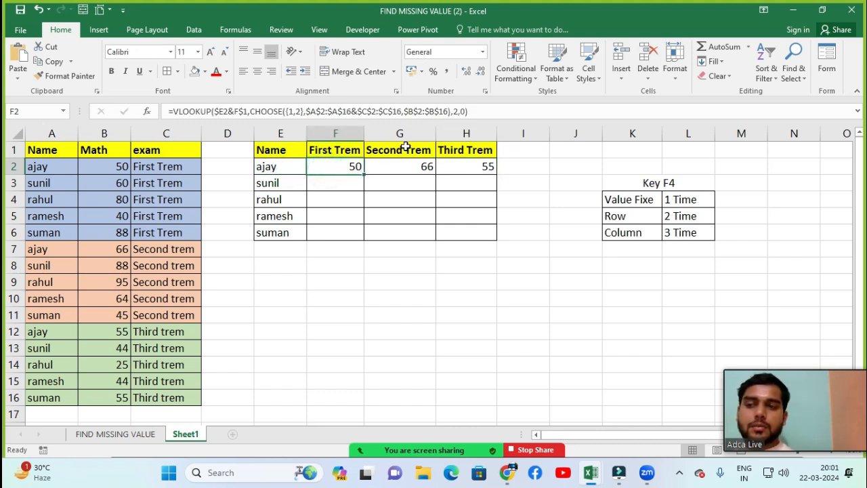
left_click(409, 168)
left_click(463, 167)
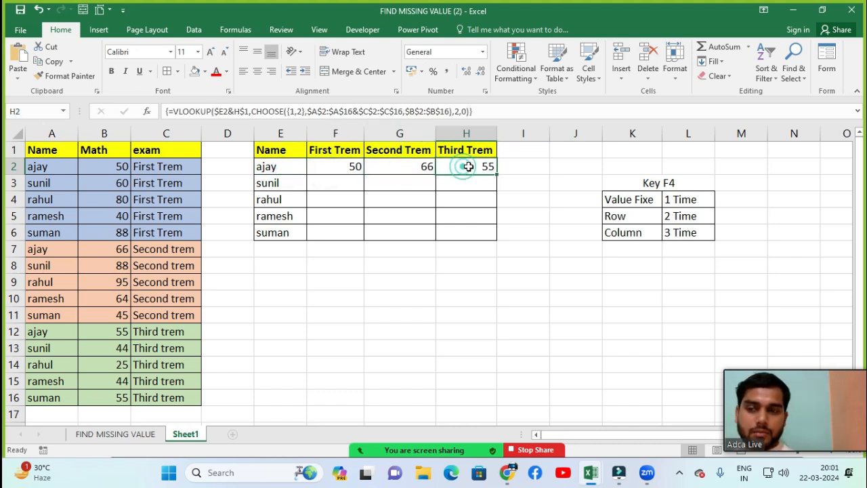
left_click(52, 177)
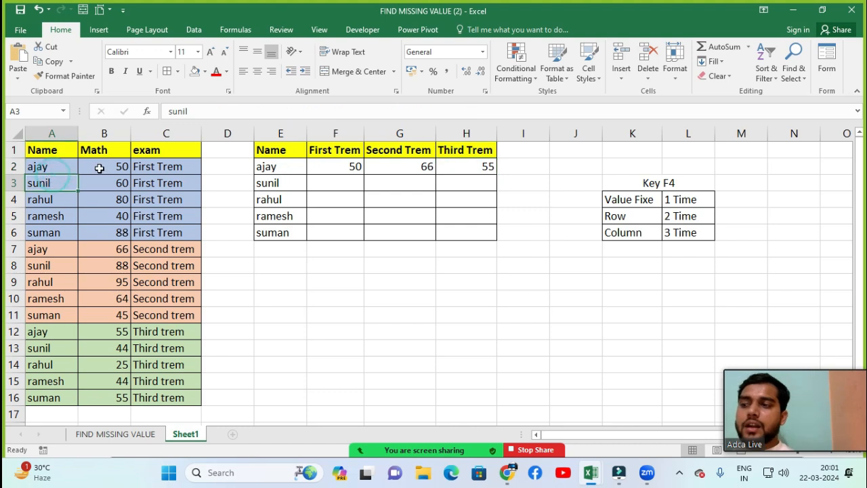
left_click(97, 169)
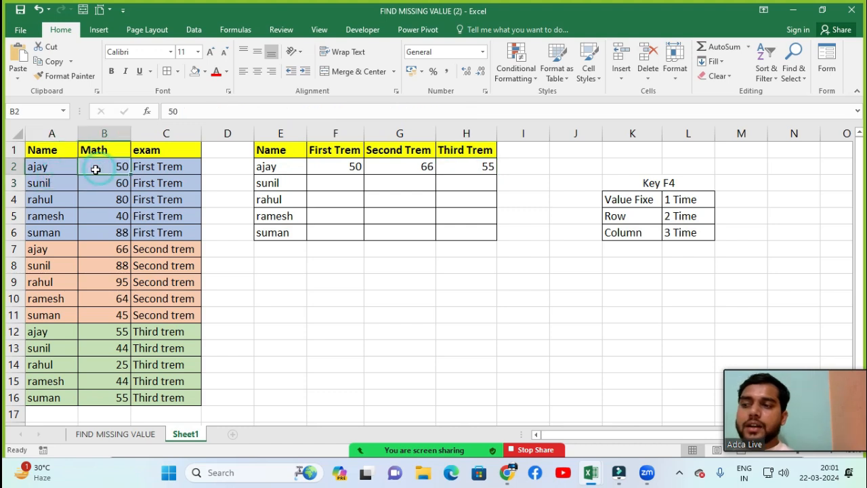
left_click(338, 170)
left_click(37, 251)
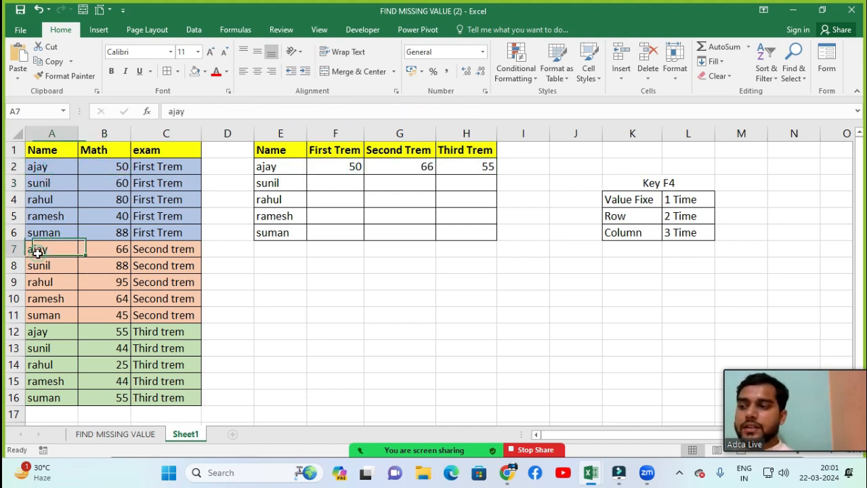
left_click(120, 248)
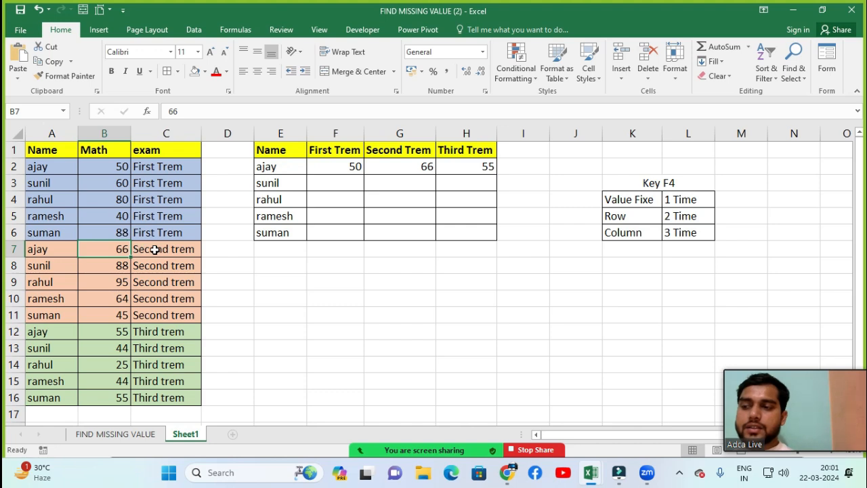
left_click(386, 167)
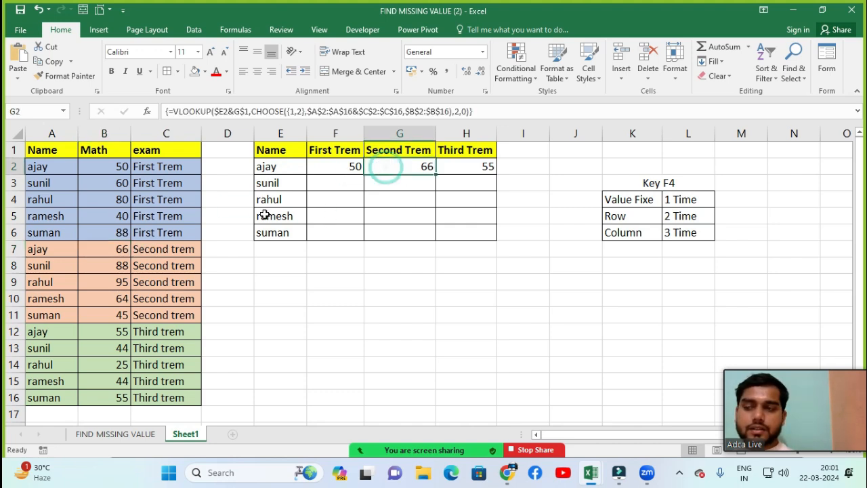
left_click(164, 331)
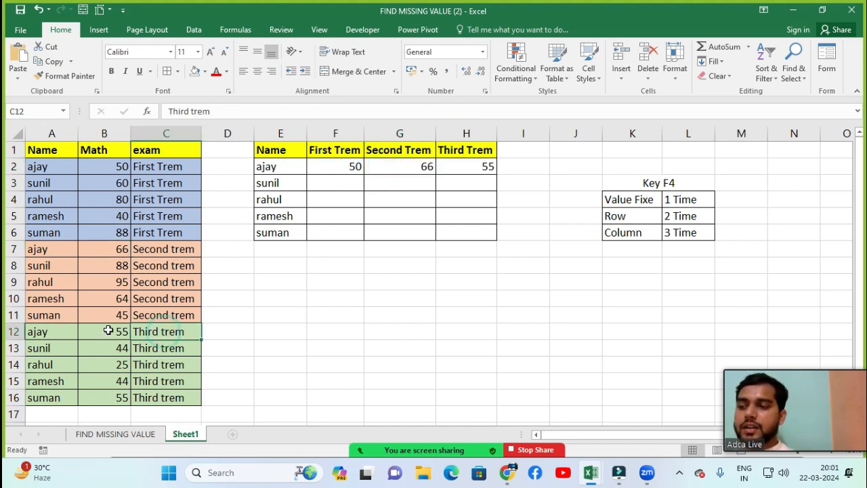
left_click(109, 330)
left_click(467, 167)
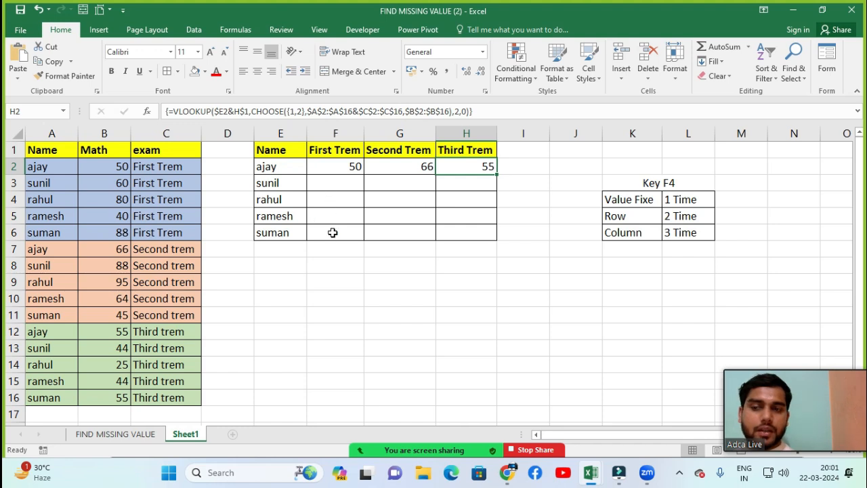
Step: Copy the row 2 lookup formulas in F2:H2 down through row 6
left_click_drag(344, 165, 451, 234)
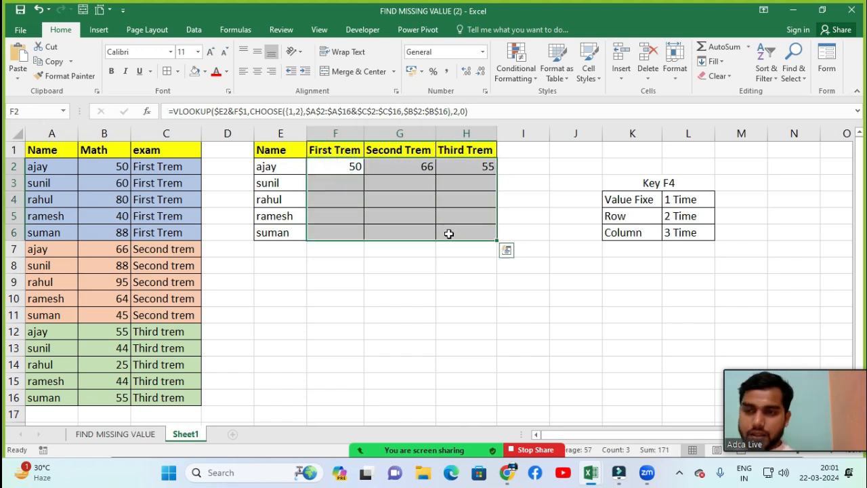
key("ctrl+d")
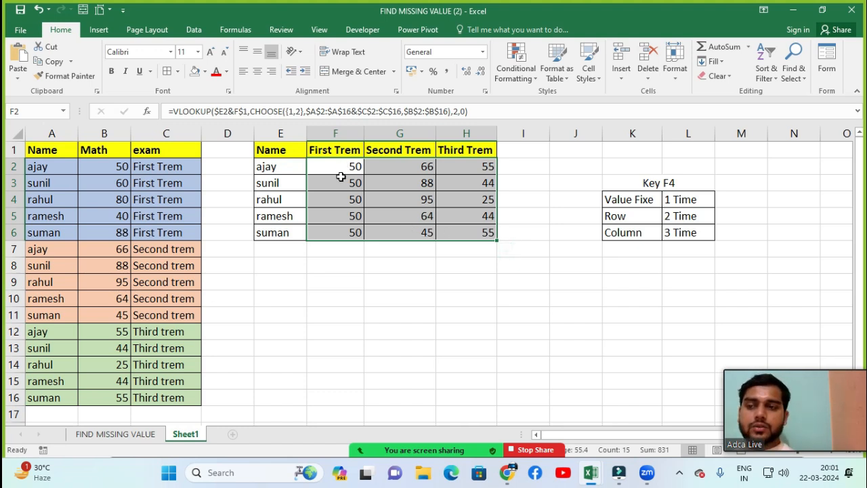
left_click(390, 269)
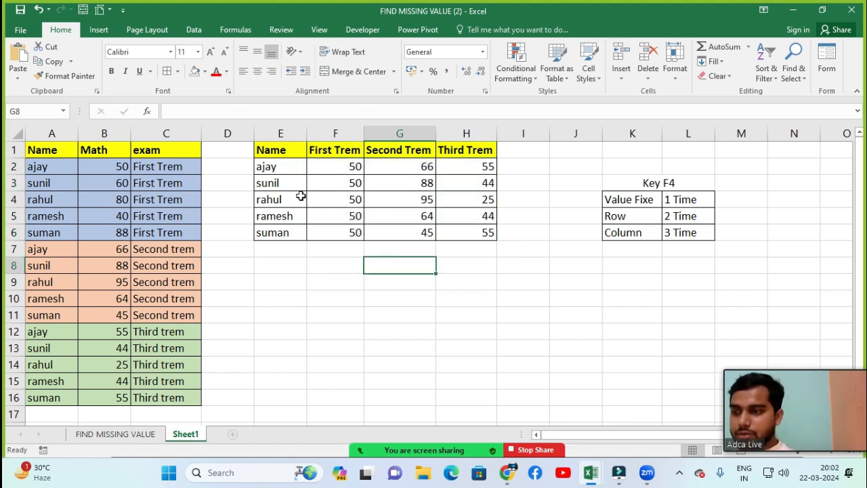
Step: Compare the First Trem and Second Trem lookup results in the summary with the matching Math marks in the source table
left_click(330, 189)
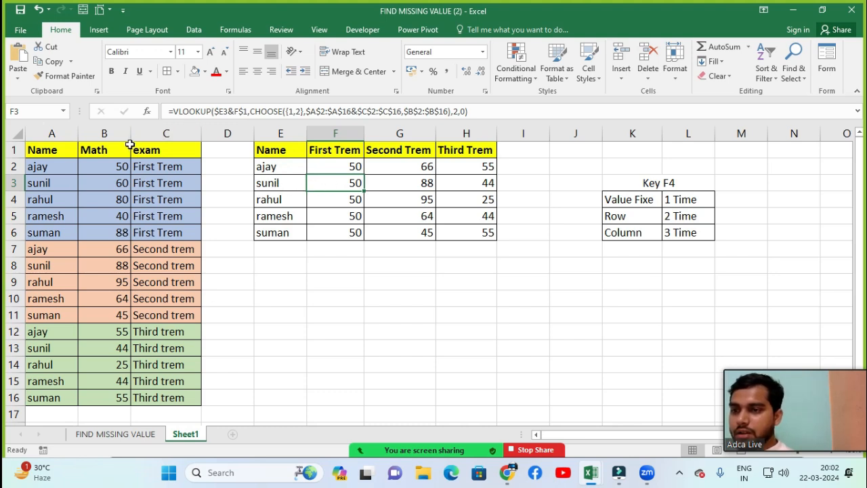
left_click(56, 189)
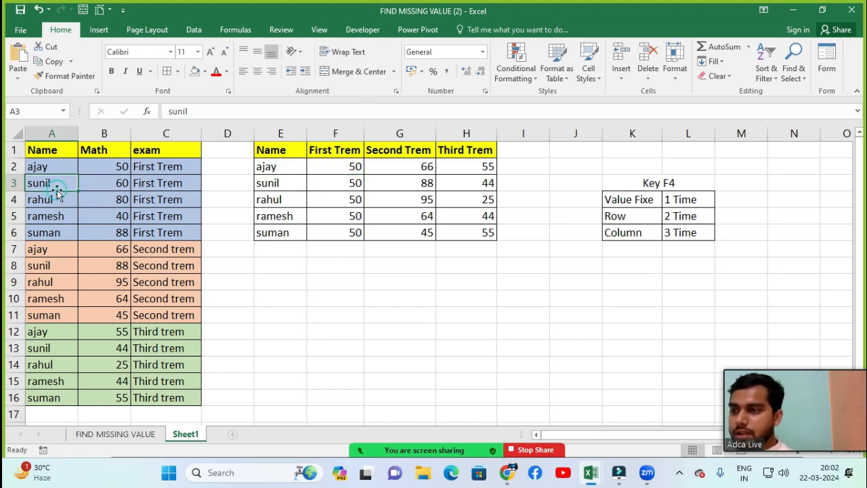
left_click(105, 187)
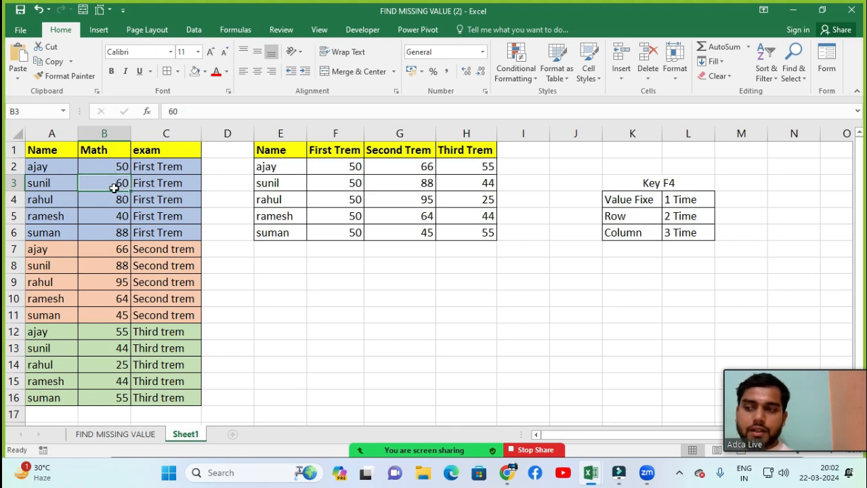
left_click(316, 181)
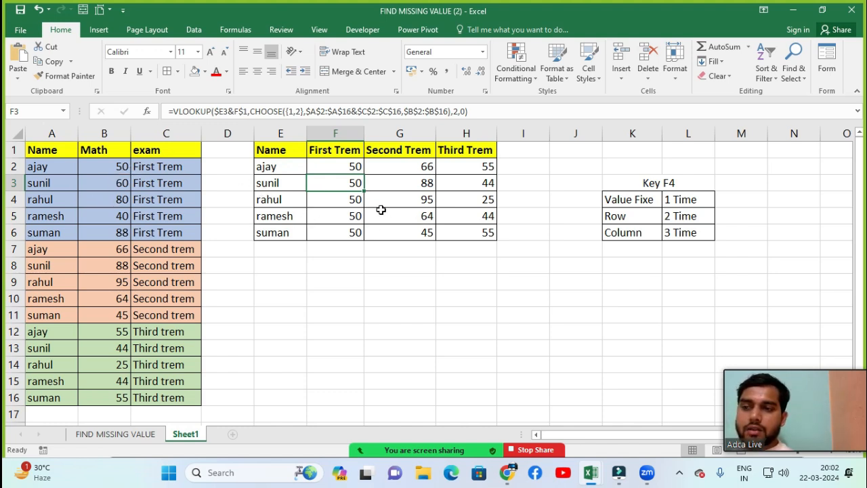
left_click(341, 204)
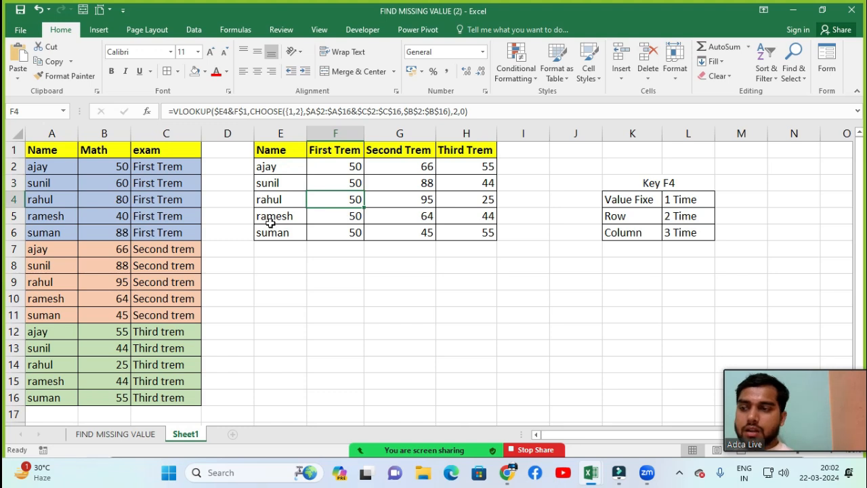
left_click(342, 218)
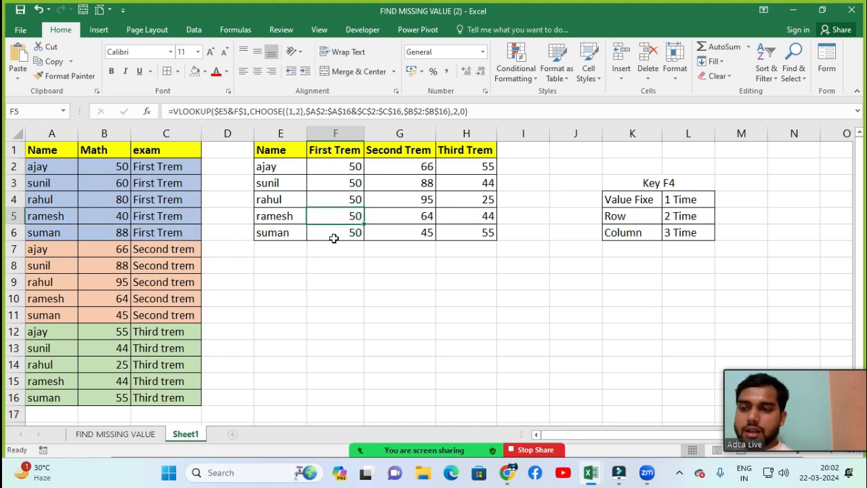
left_click(334, 238)
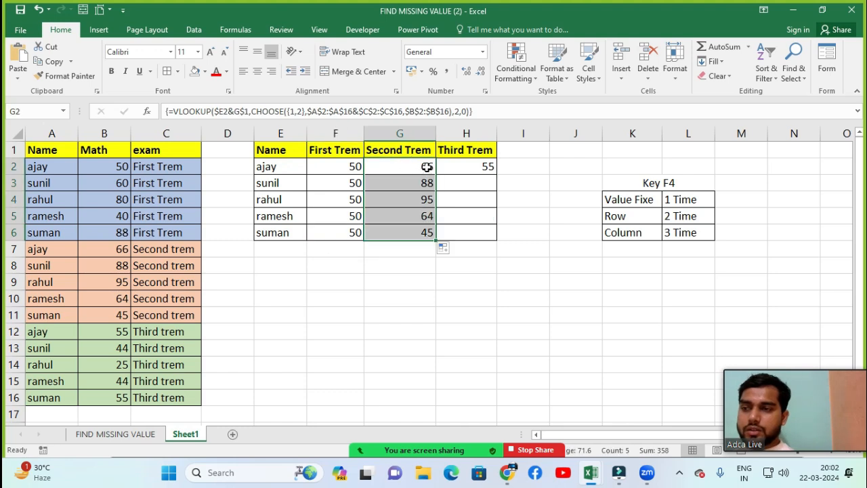
left_click(427, 169)
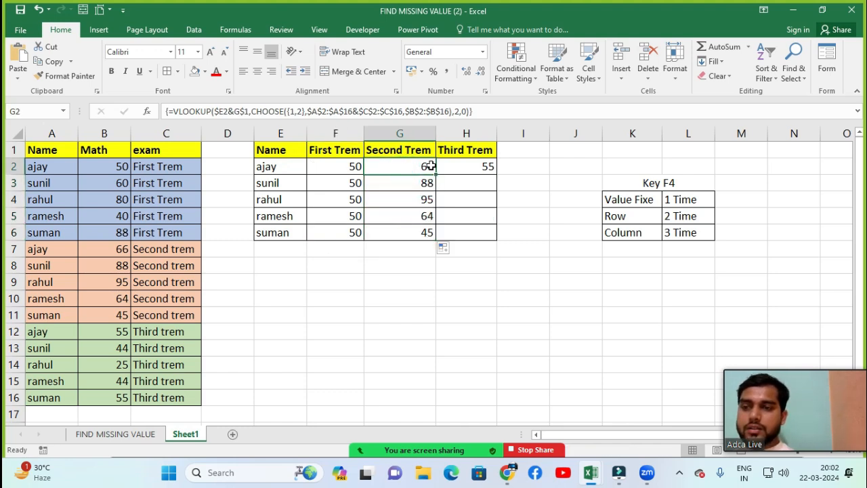
left_click(417, 188)
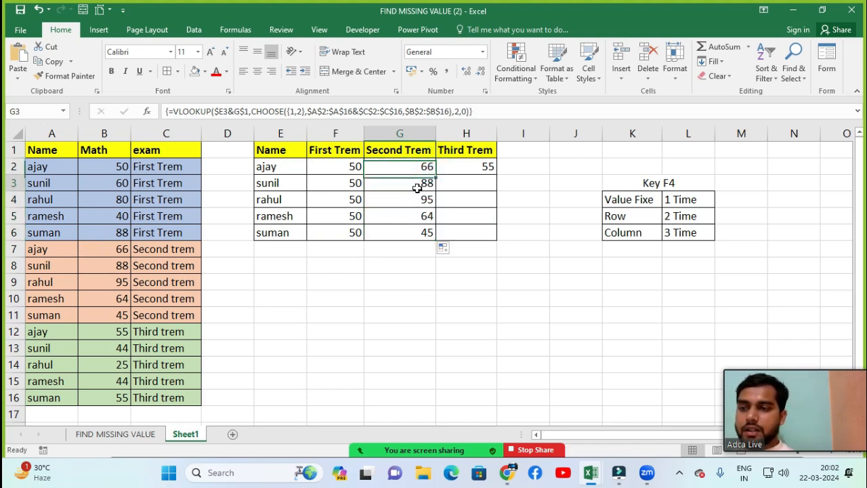
left_click(44, 284)
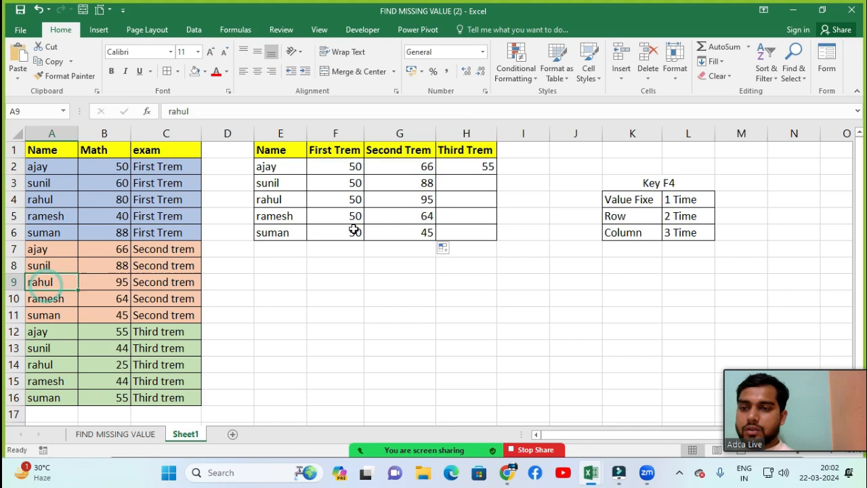
left_click(398, 201)
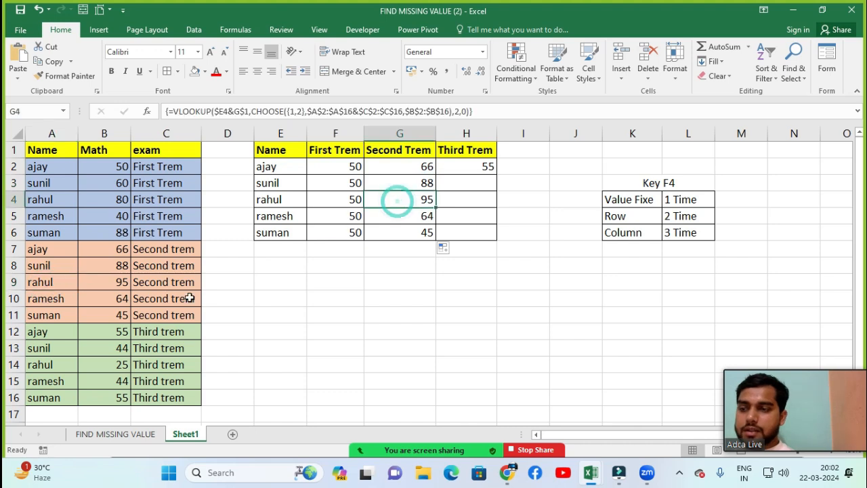
Step: Copy the H2 array formula down through H6 and inspect the F3 and F2 formulas
left_click(474, 167)
left_click_drag(496, 175, 497, 243)
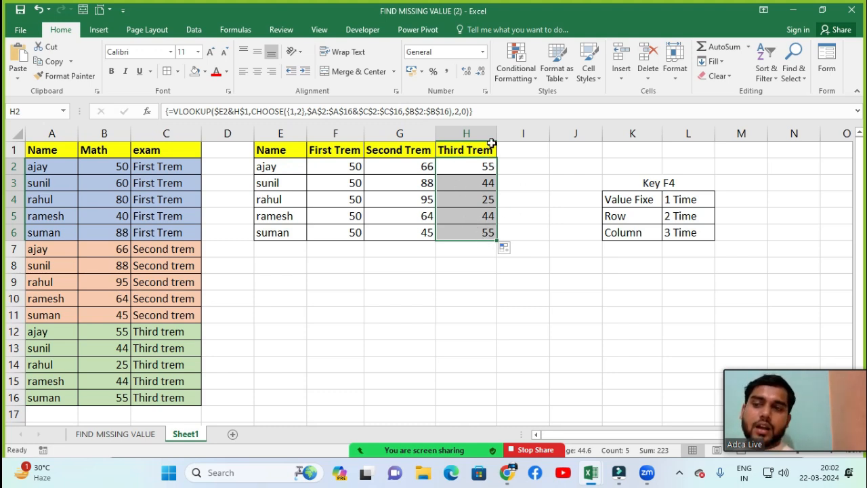
left_click(321, 179)
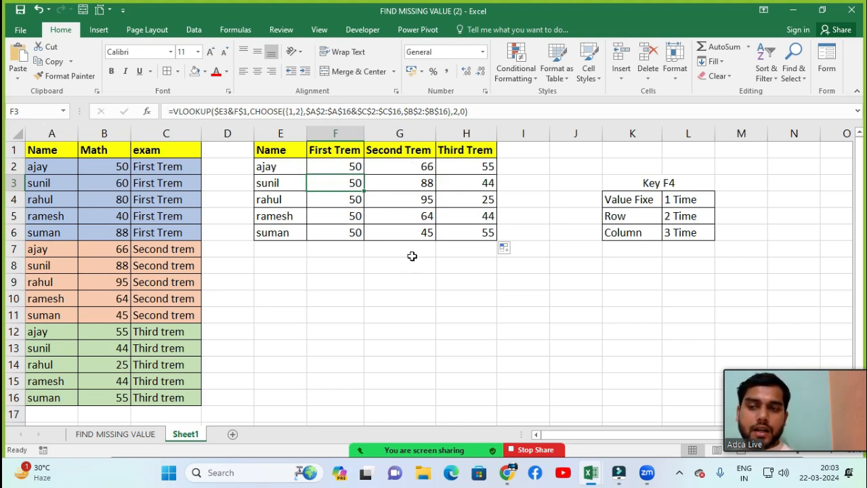
left_click(318, 168)
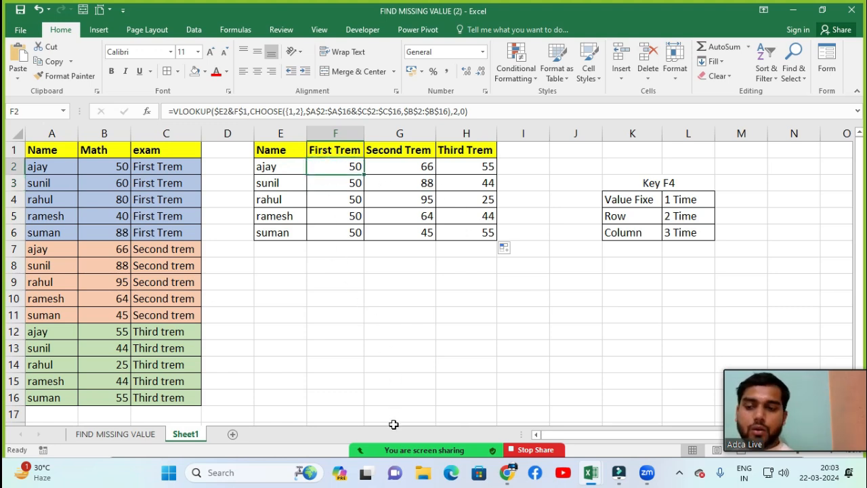
Step: Look at the Zoom meeting's participants list, minimize it and return to the worksheet
mouse_move(356, 456)
left_click(329, 453)
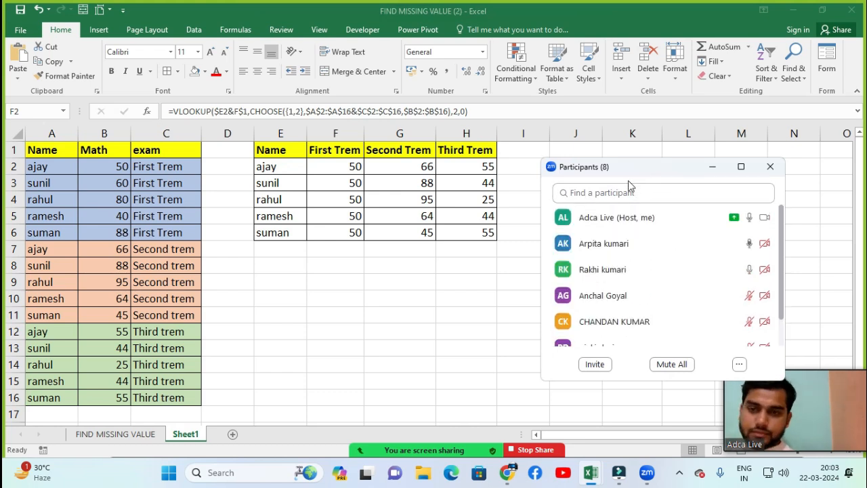
left_click(714, 167)
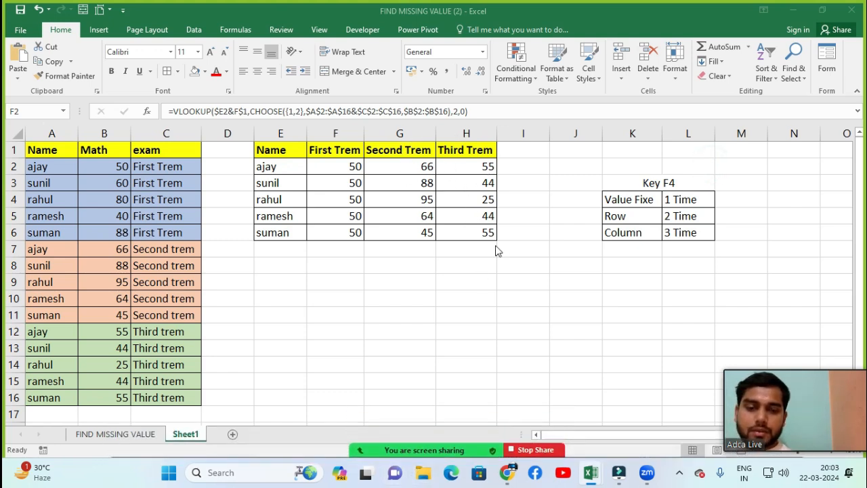
left_click(313, 434)
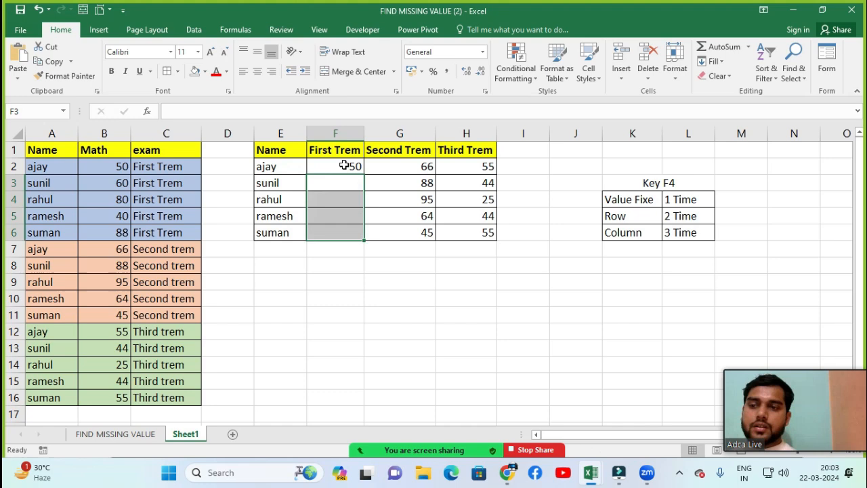
Step: Re-enter the F2 lookup formula as an array formula
left_click(345, 164)
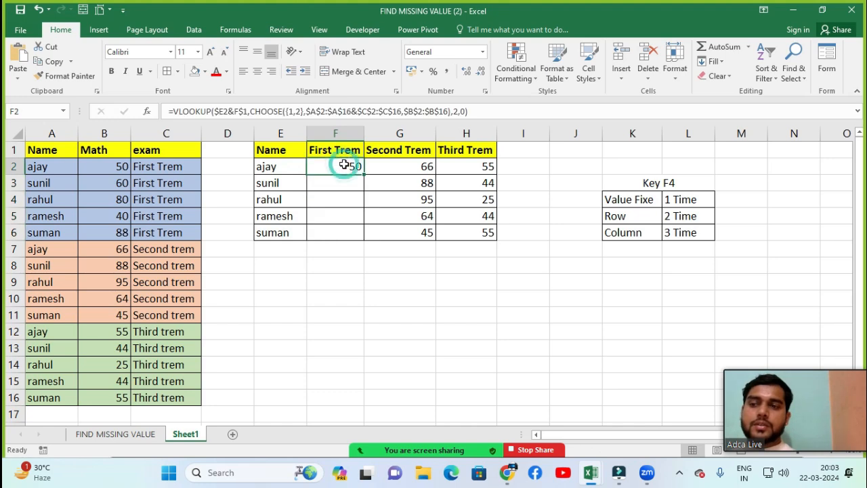
double_click(344, 164)
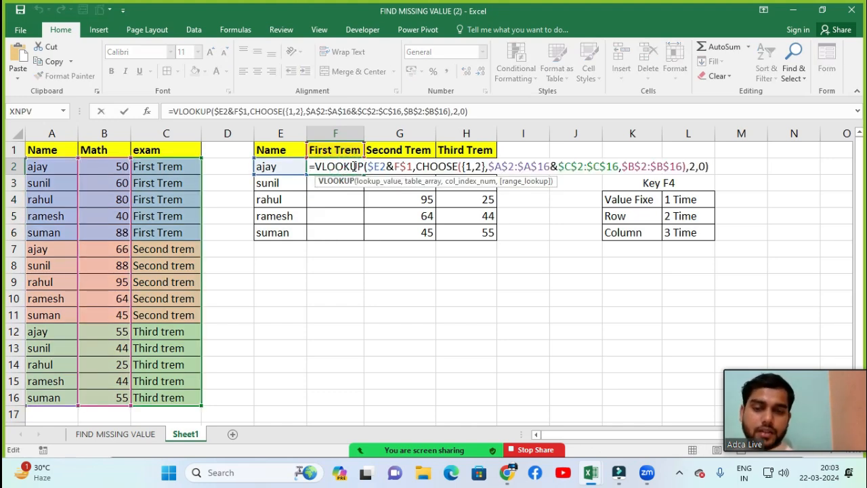
key("ctrl+shift+Return")
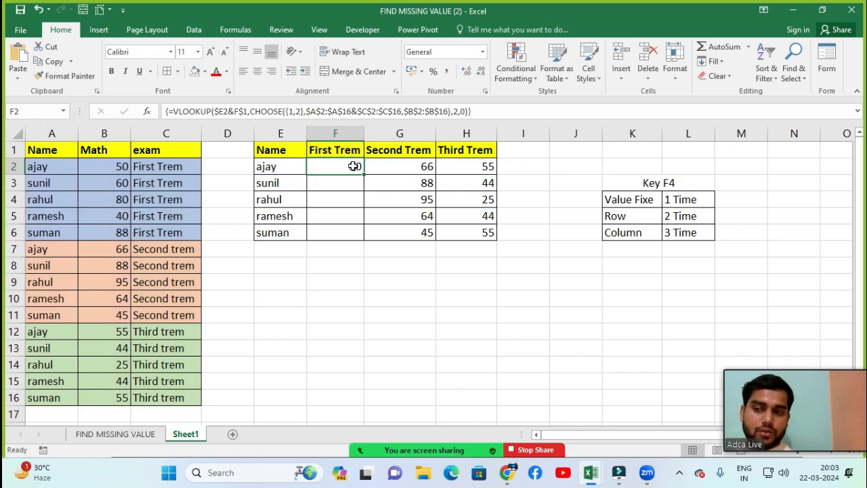
Step: Copy the F2 array formula down through F6 and select F3 to inspect its formula
left_click_drag(354, 166, 344, 231)
key("ctrl+d")
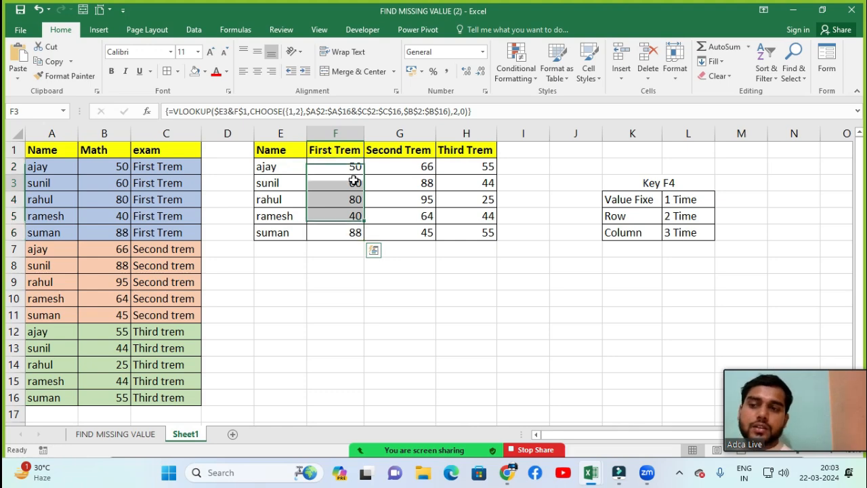
left_click(340, 189)
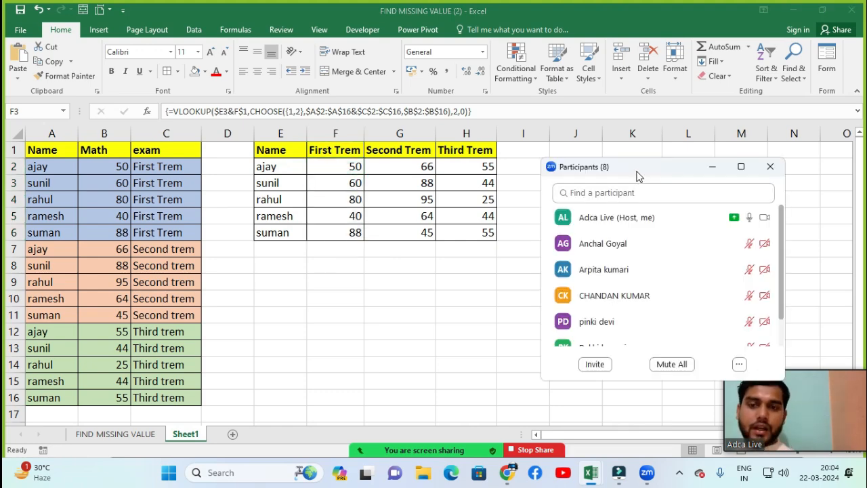